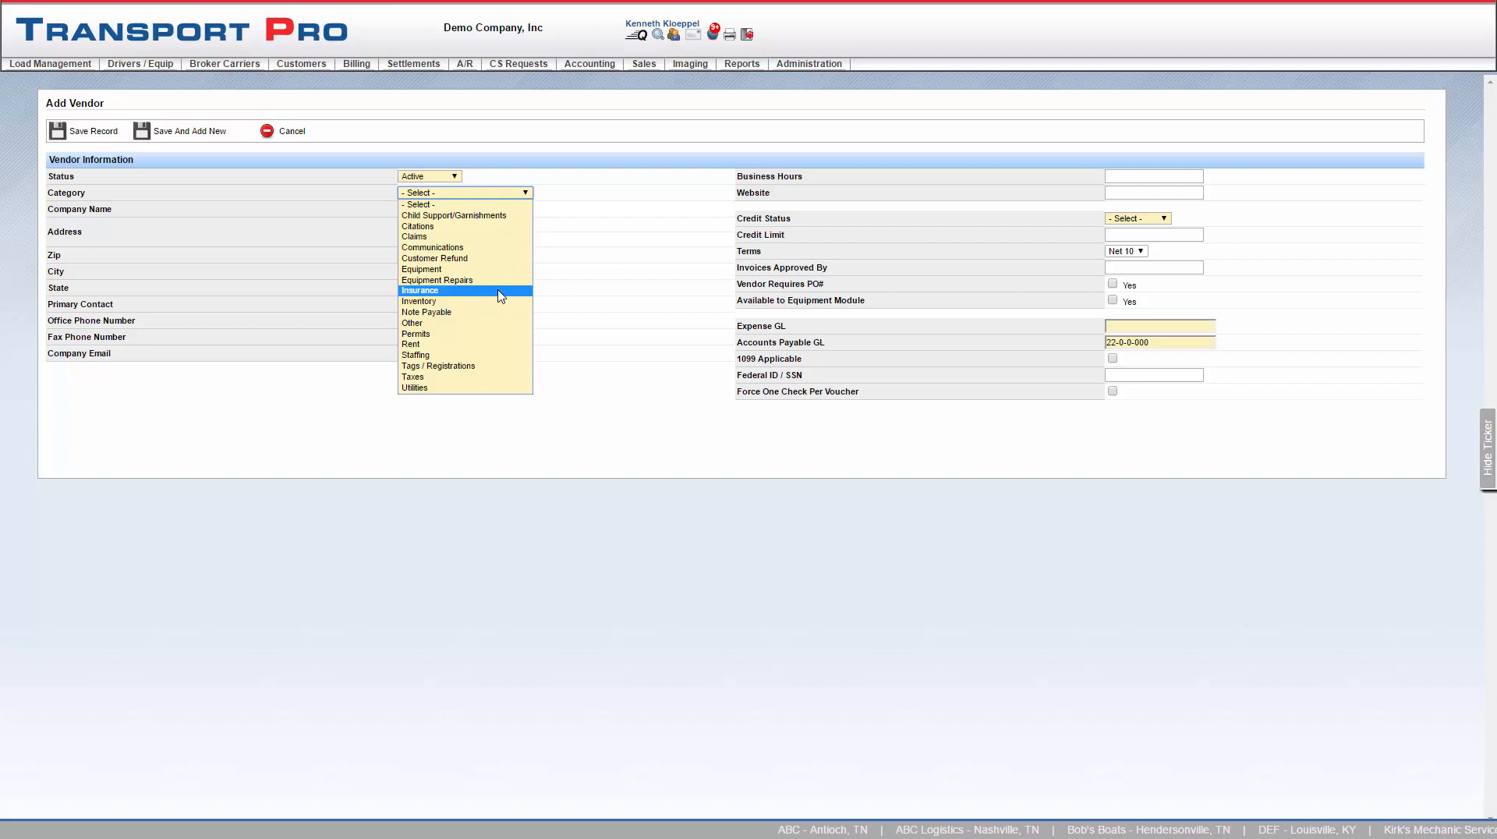
# - Set the new vendor's category to Insurance and its company name to Liberty Mutual
pyautogui.click(500, 295)
pyautogui.click(460, 209)
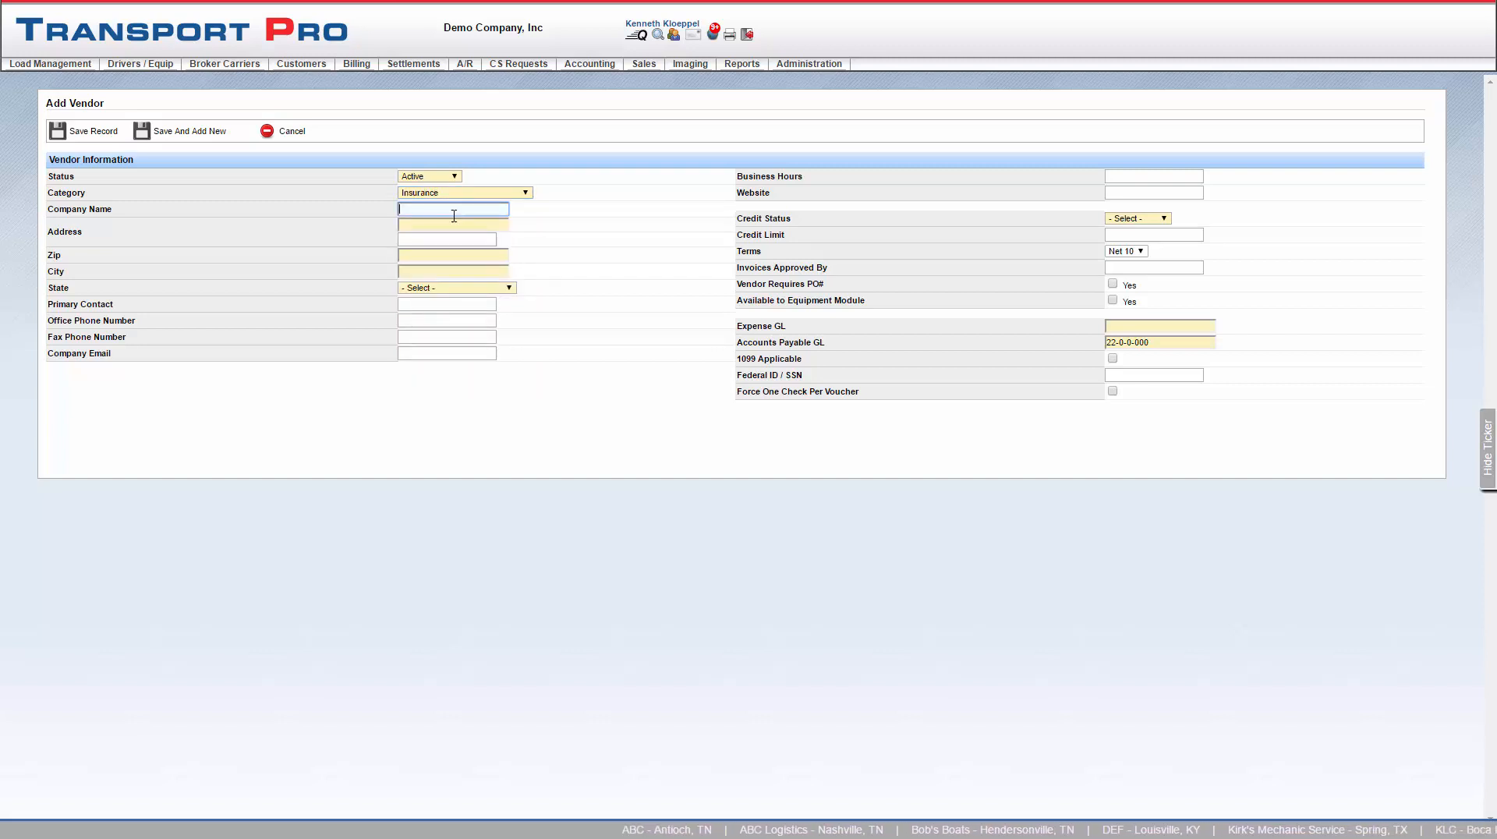
pyautogui.write('Liberty Mutual')
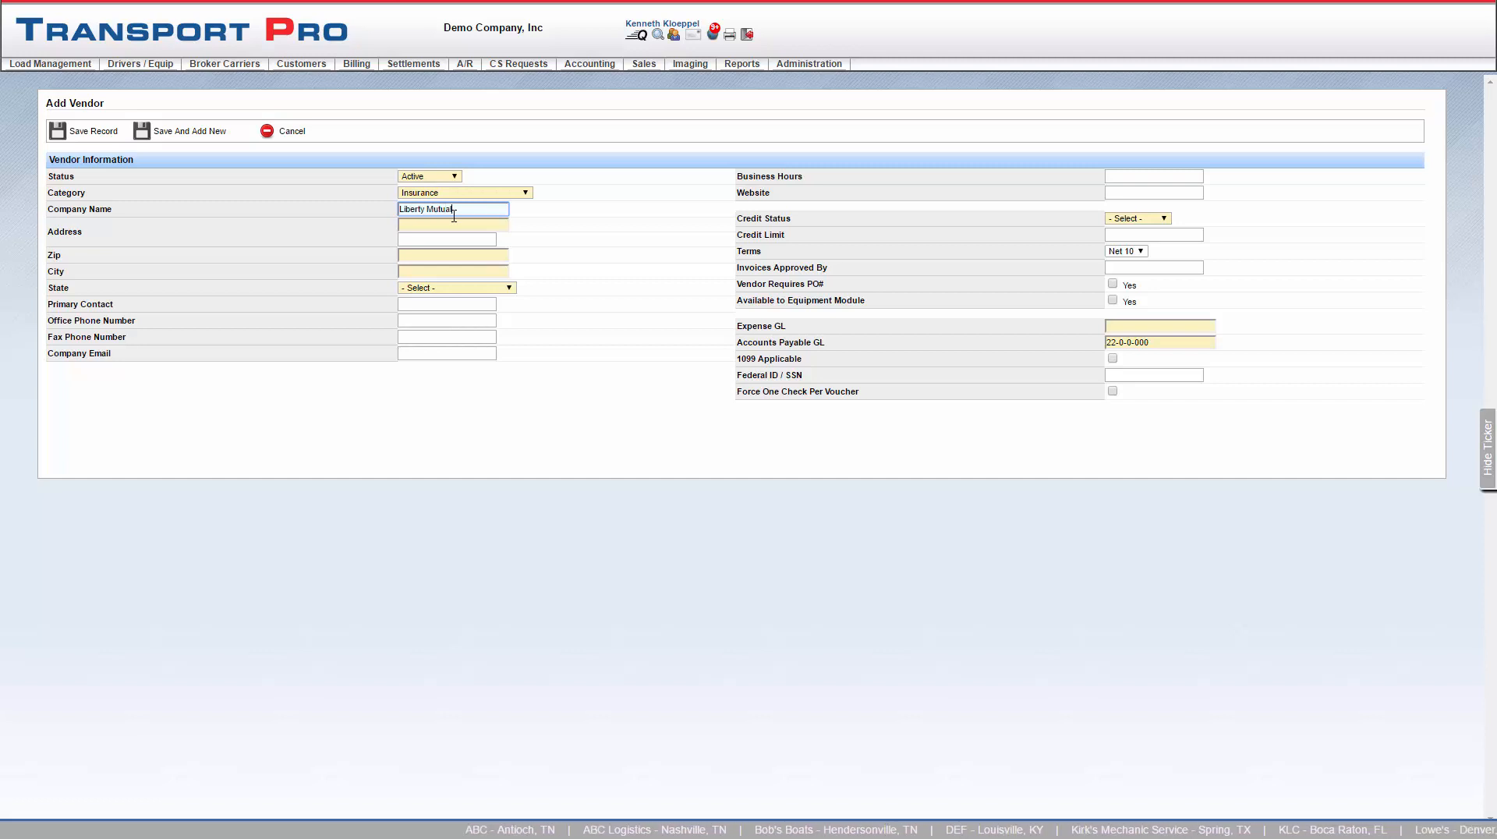
pyautogui.press('Tab')
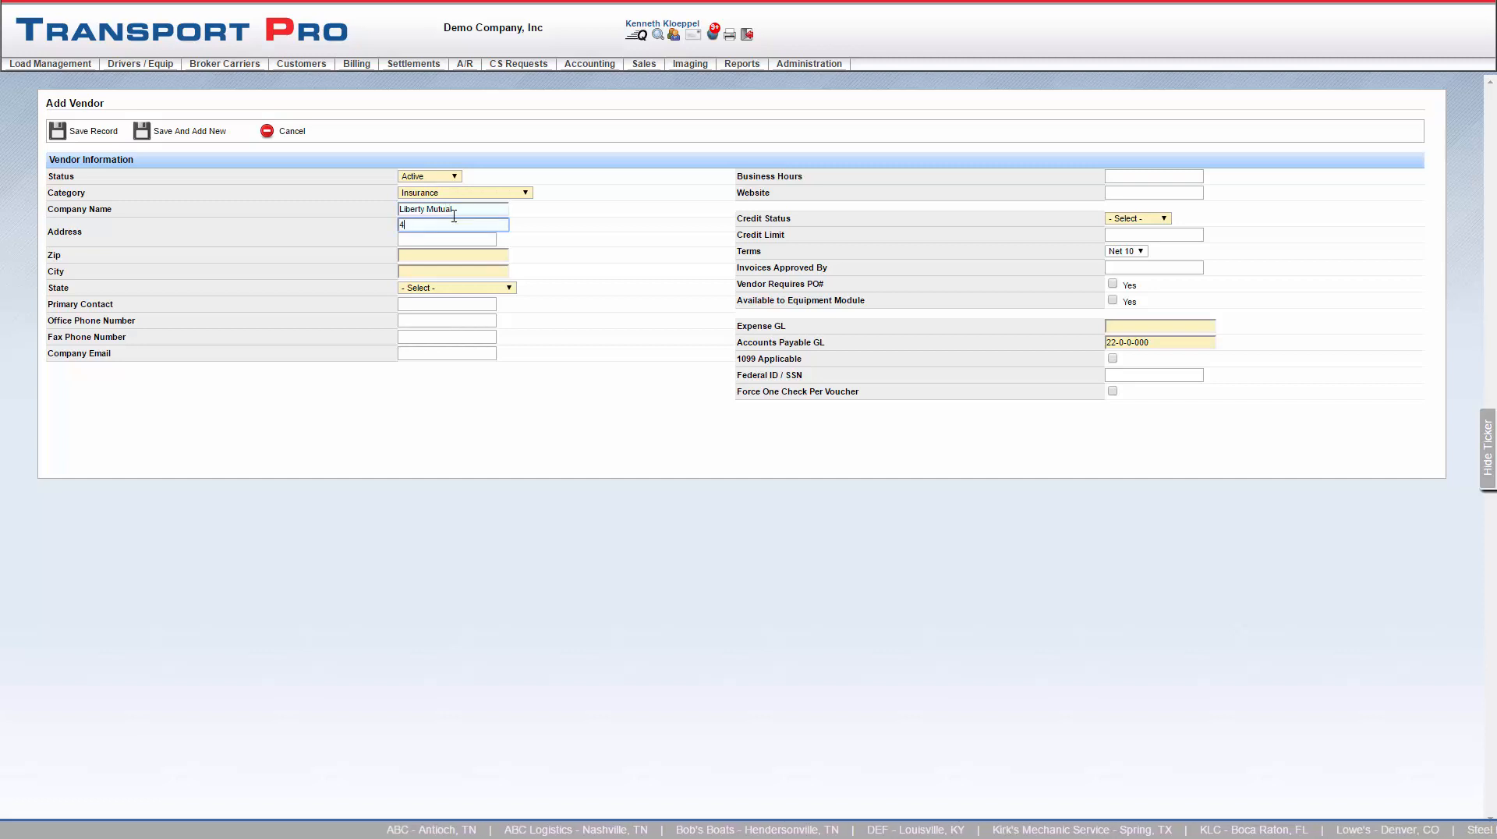
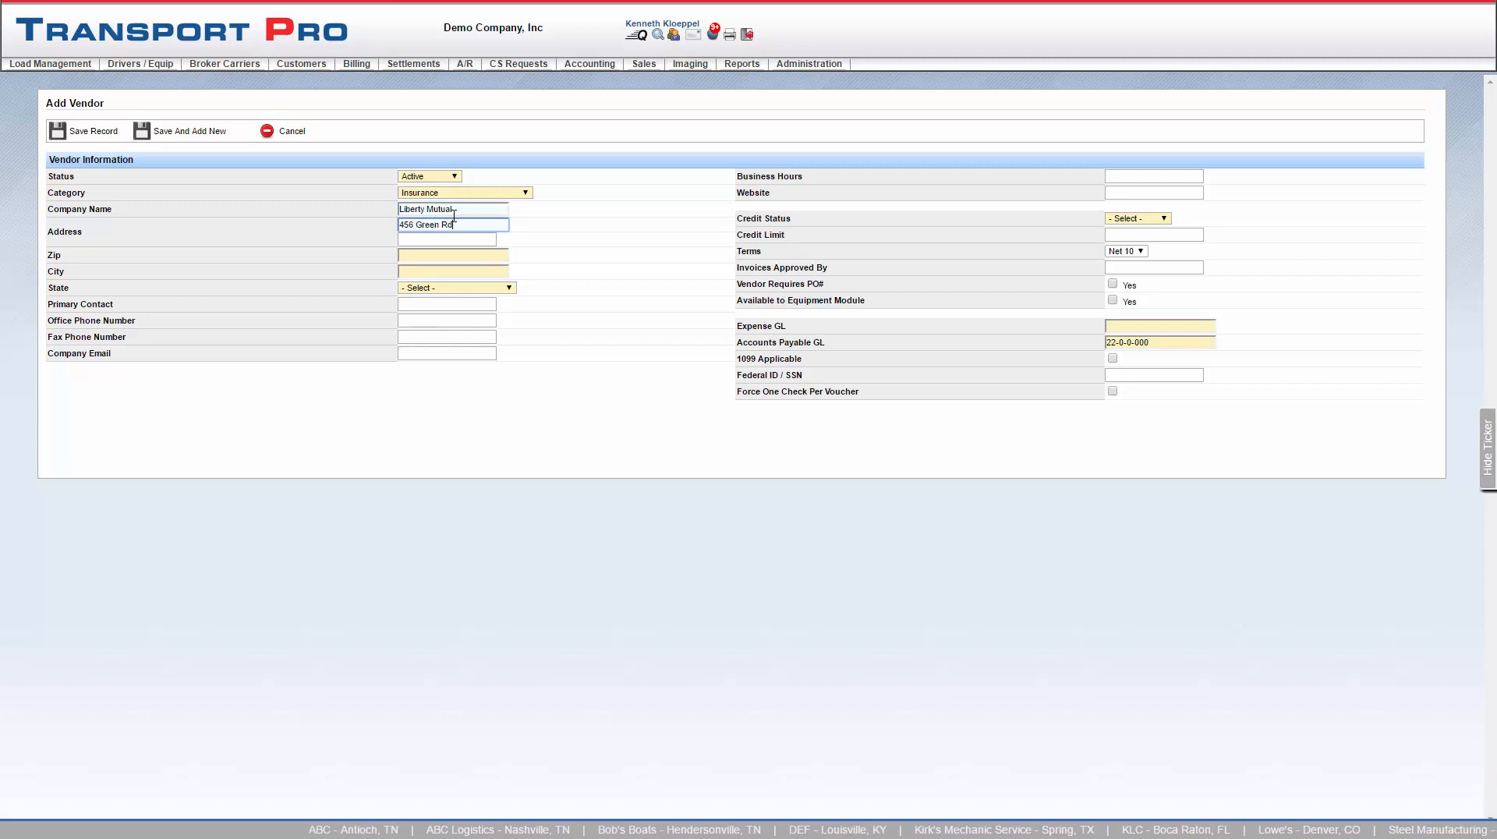
pyautogui.click(464, 251)
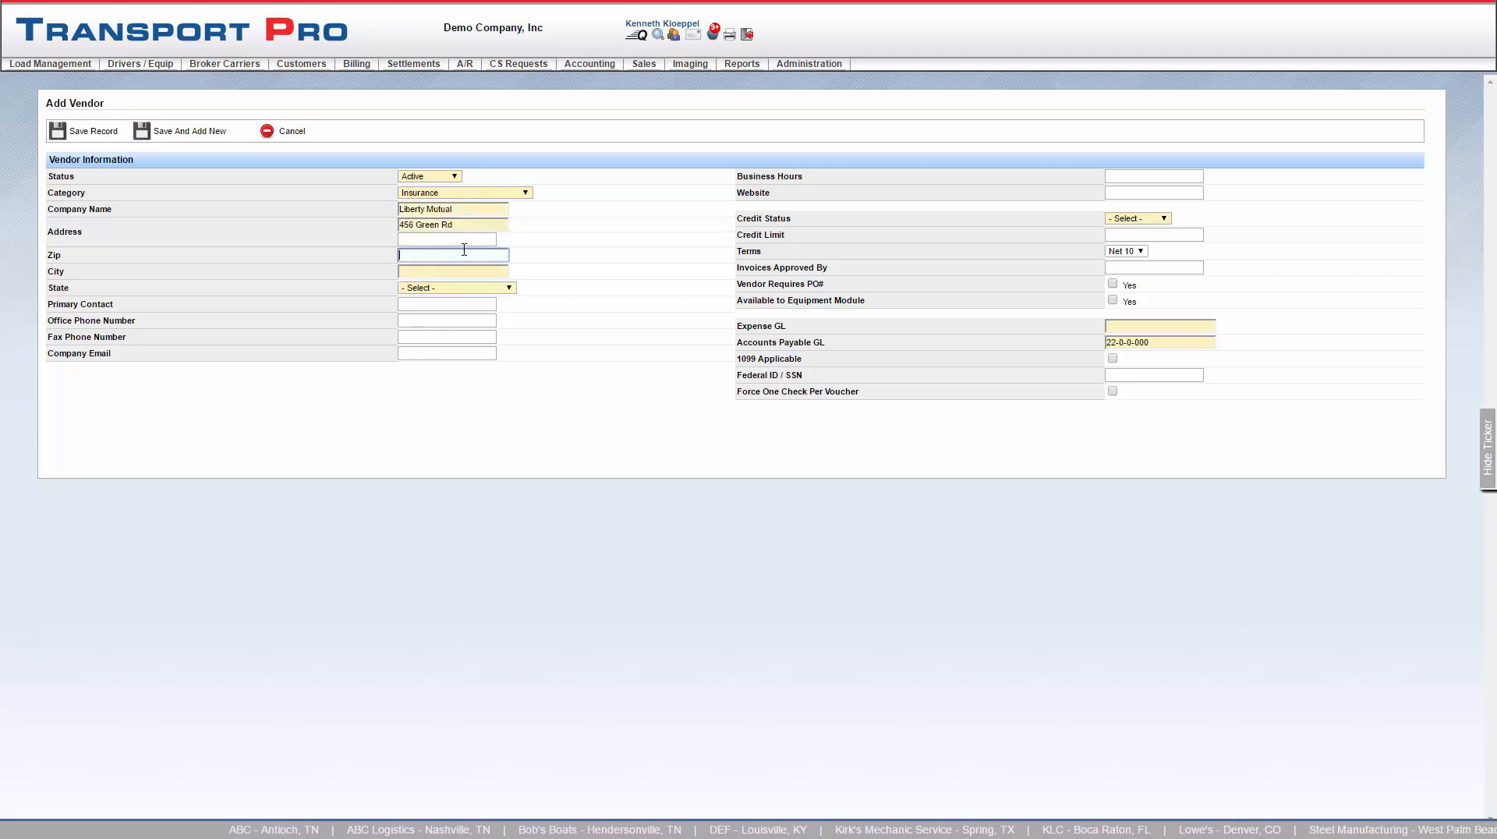
pyautogui.write('37013')
pyautogui.click(558, 294)
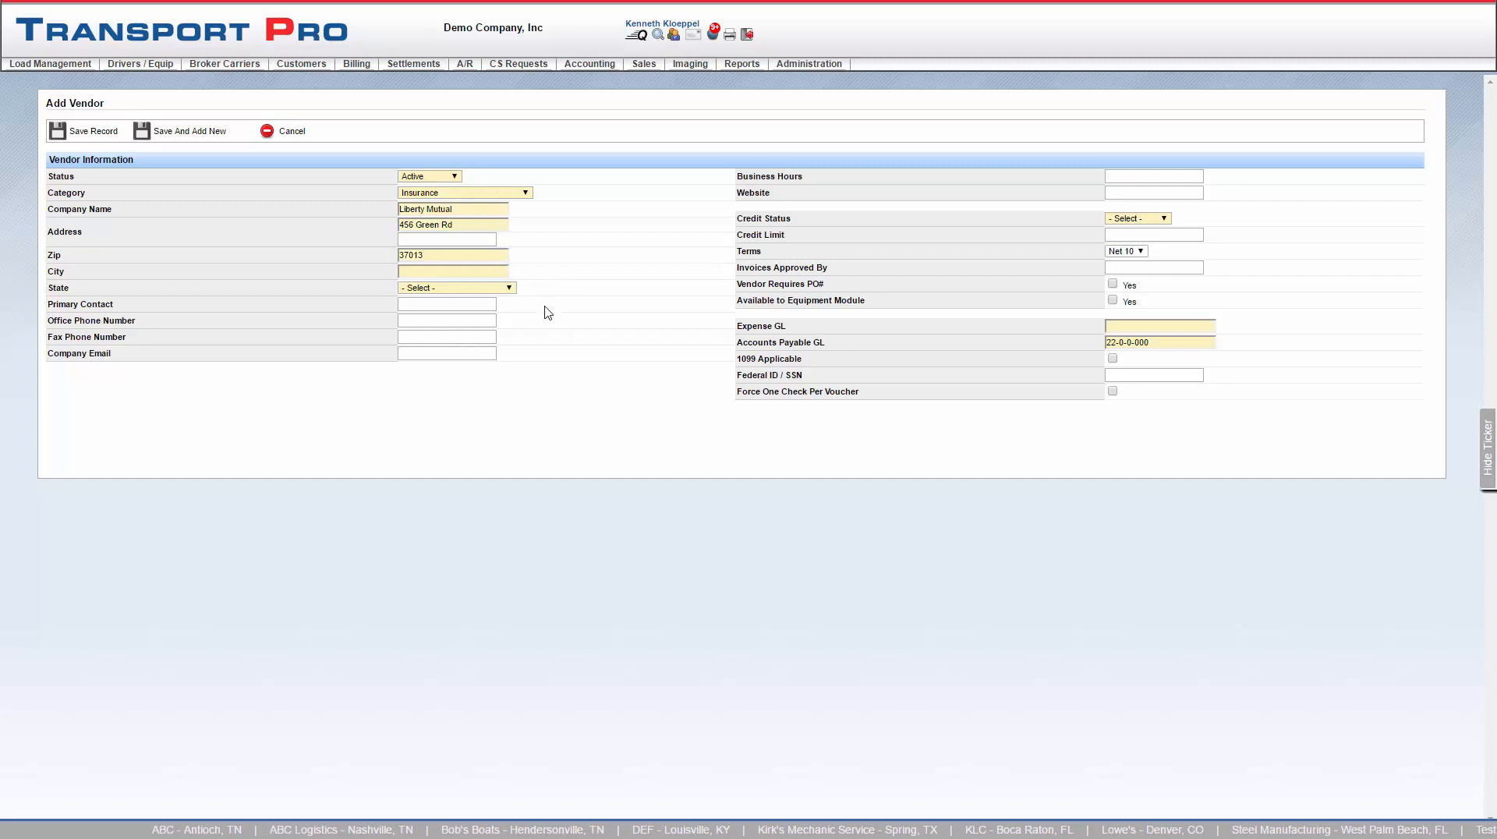
# - Fill in the vendor's company e-mail address
pyautogui.click(420, 307)
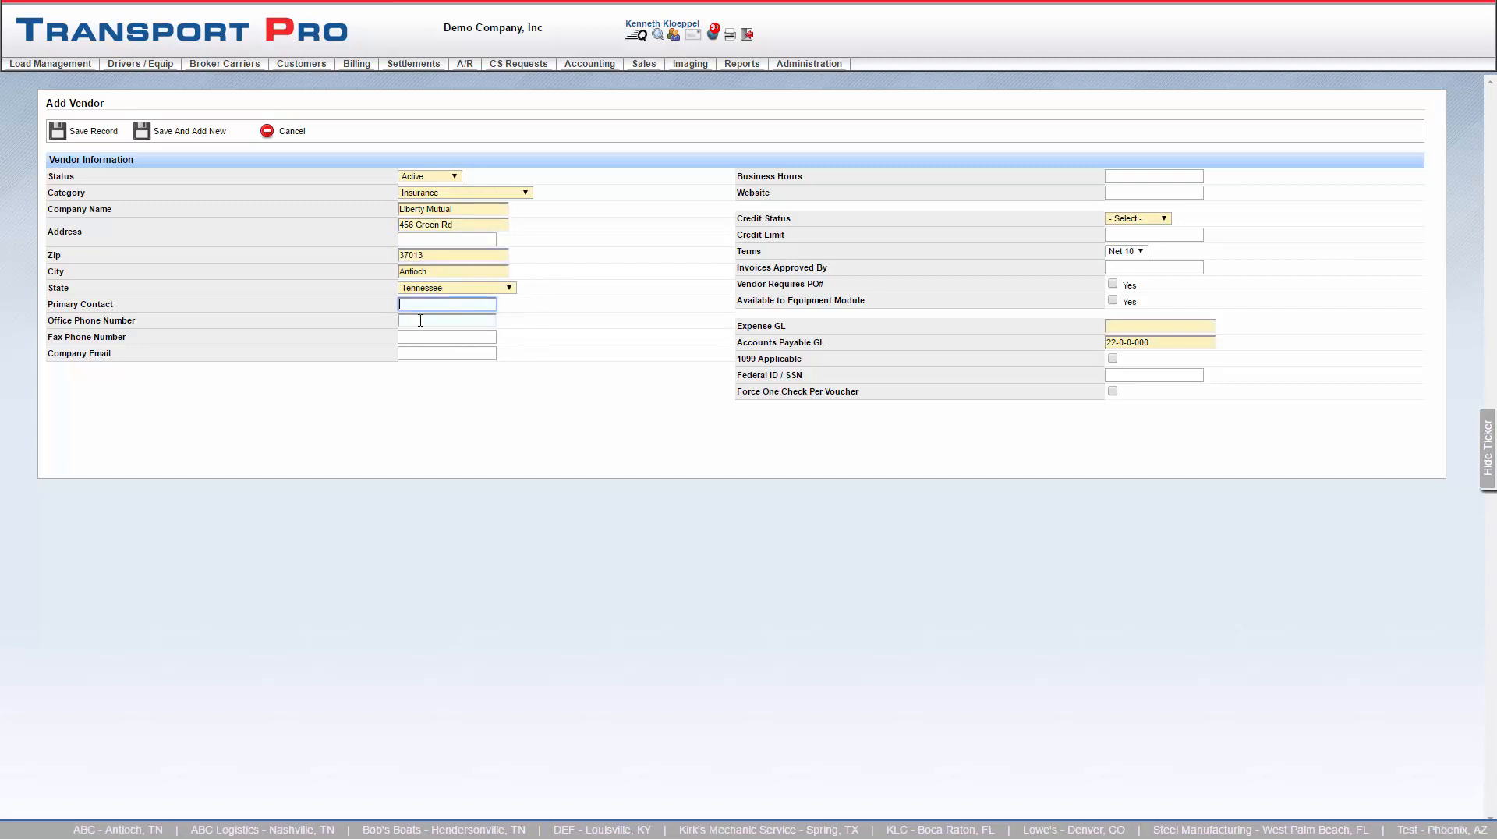
pyautogui.click(419, 321)
pyautogui.click(417, 338)
pyautogui.click(415, 353)
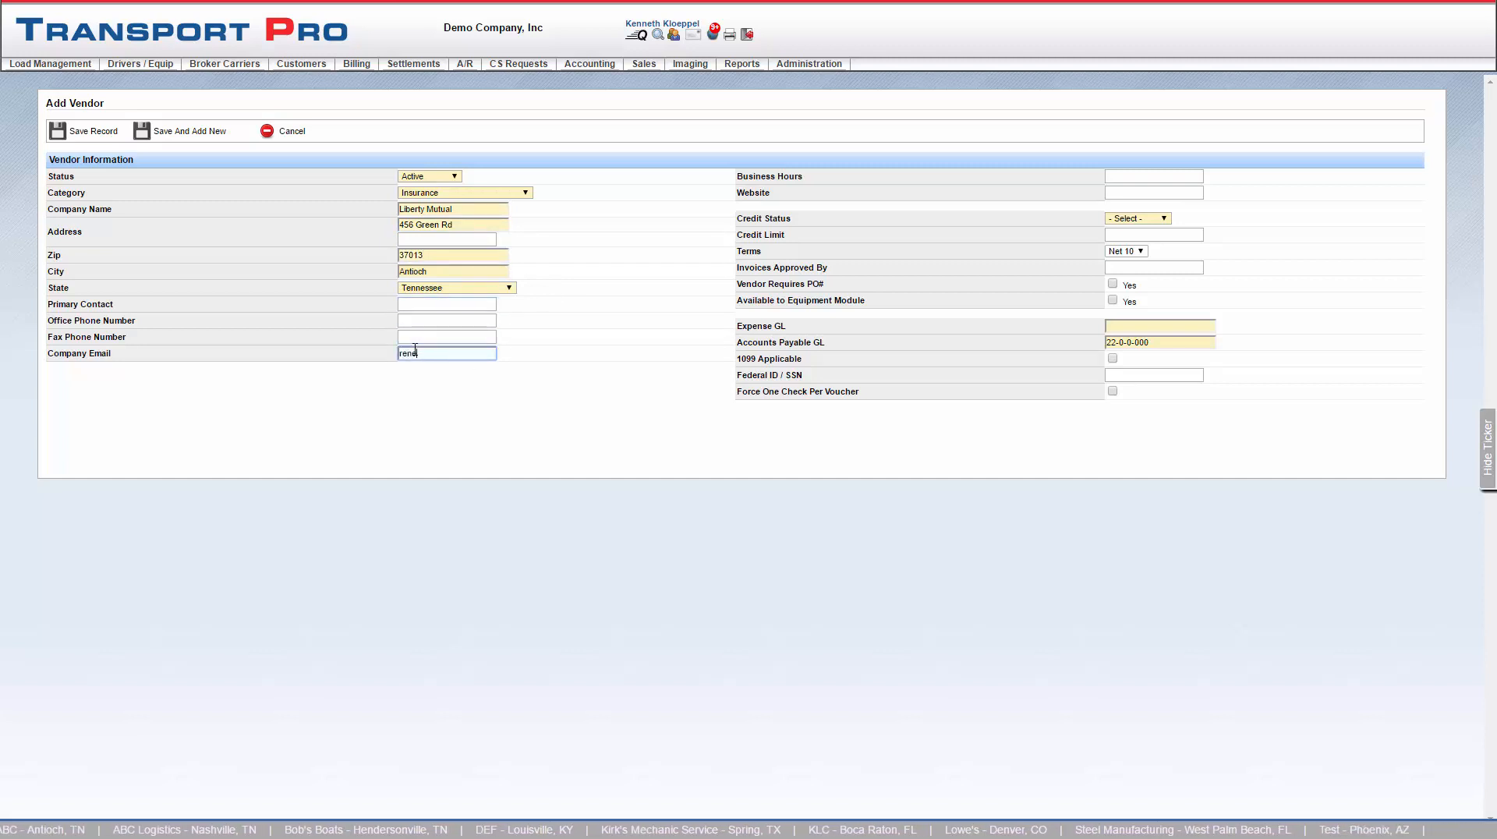
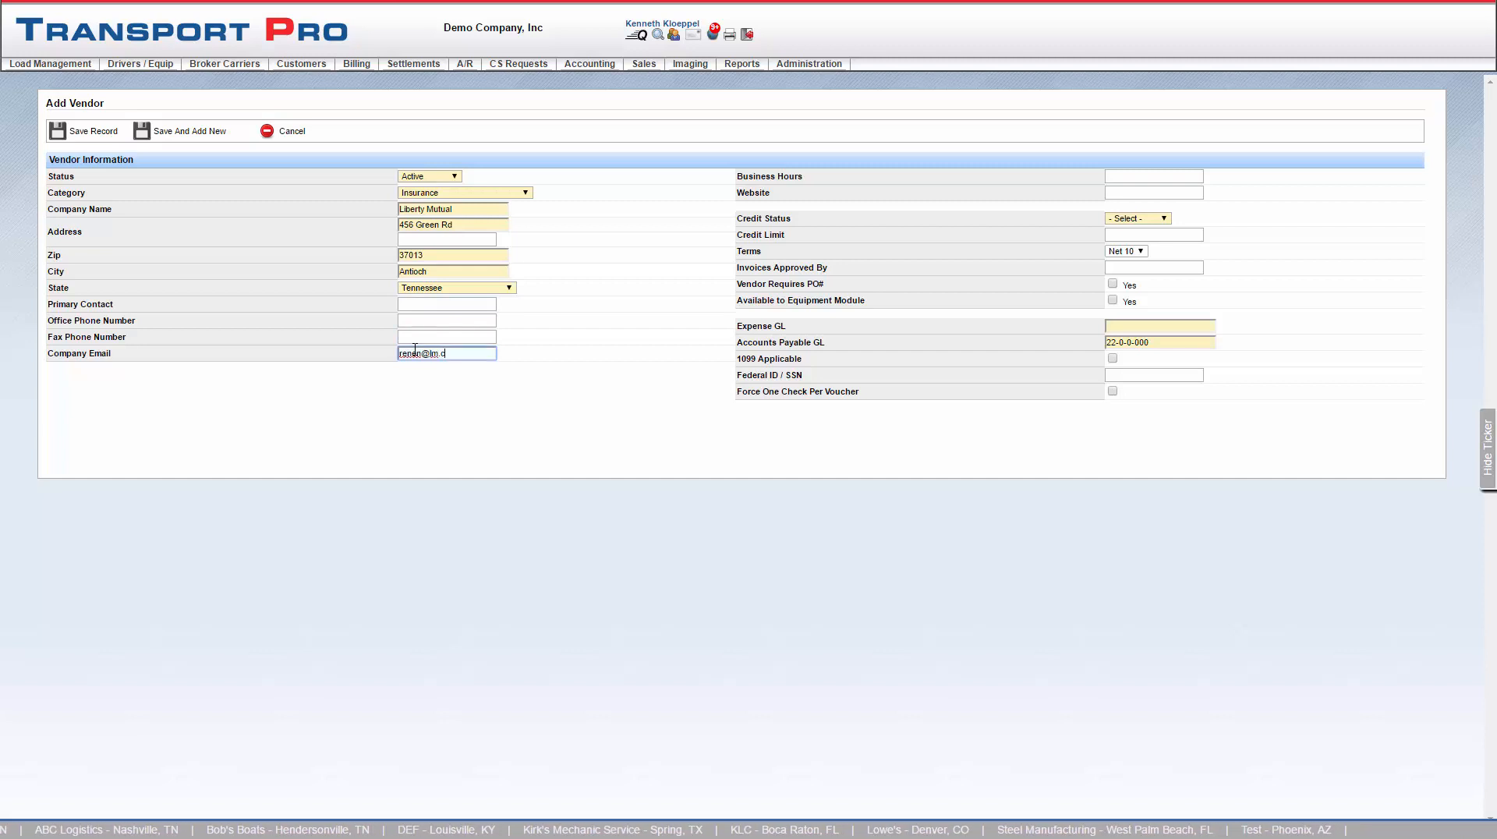
pyautogui.press('Tab')
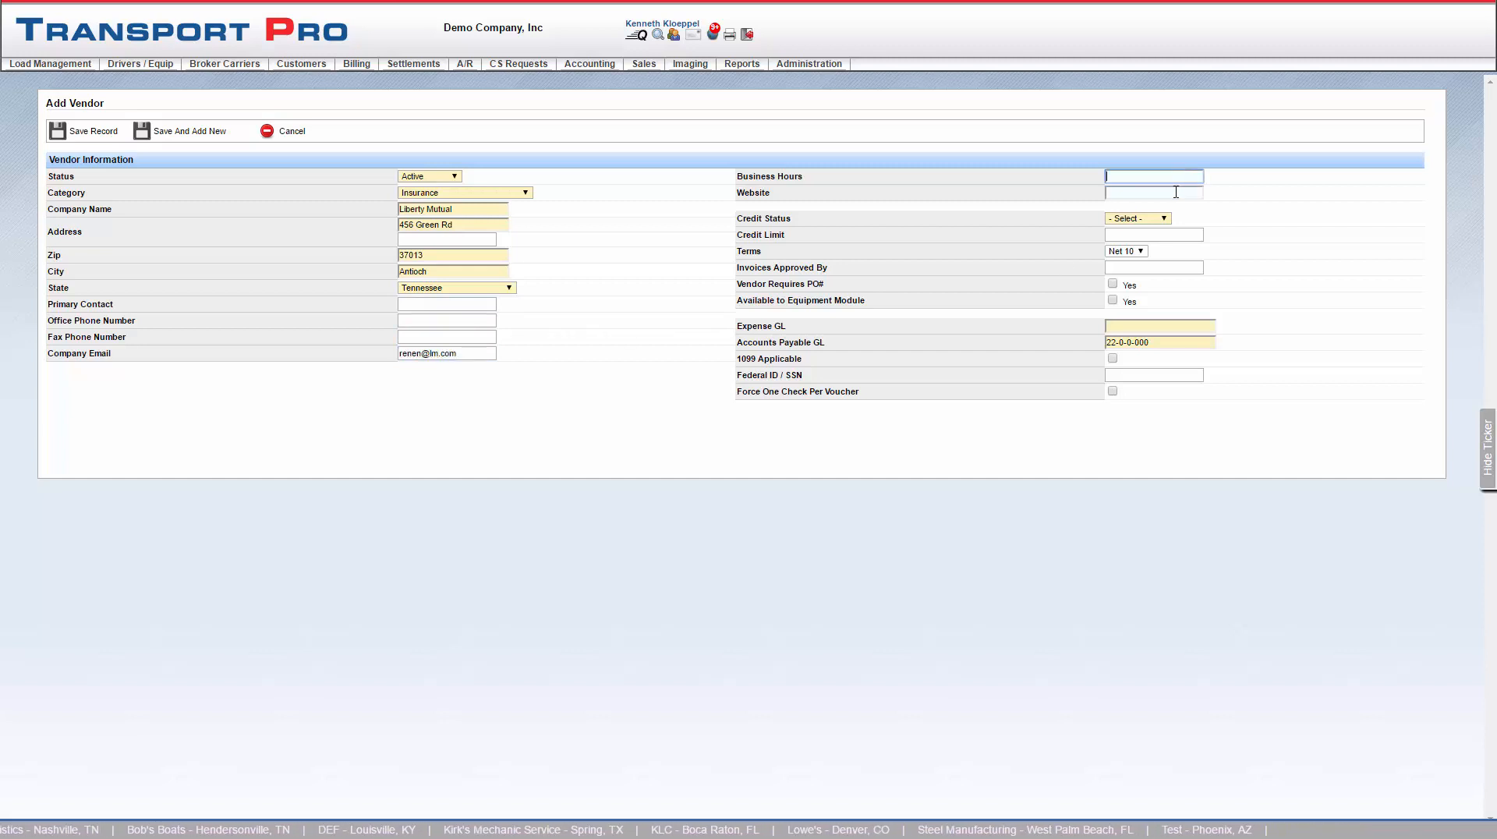
# - Set the credit status to Complete and the credit limit to 500000
pyautogui.click(1176, 192)
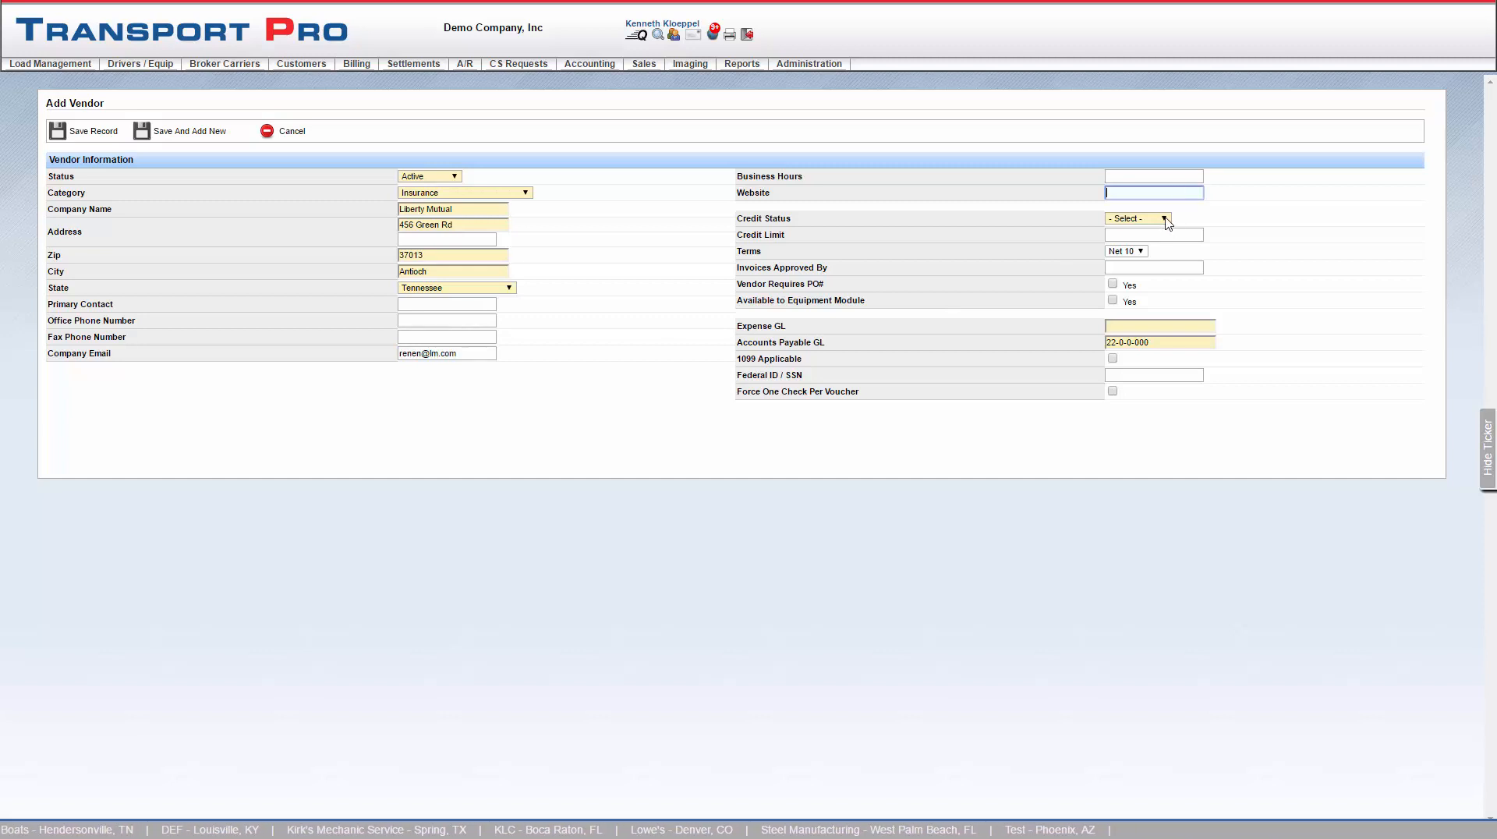
pyautogui.click(1165, 220)
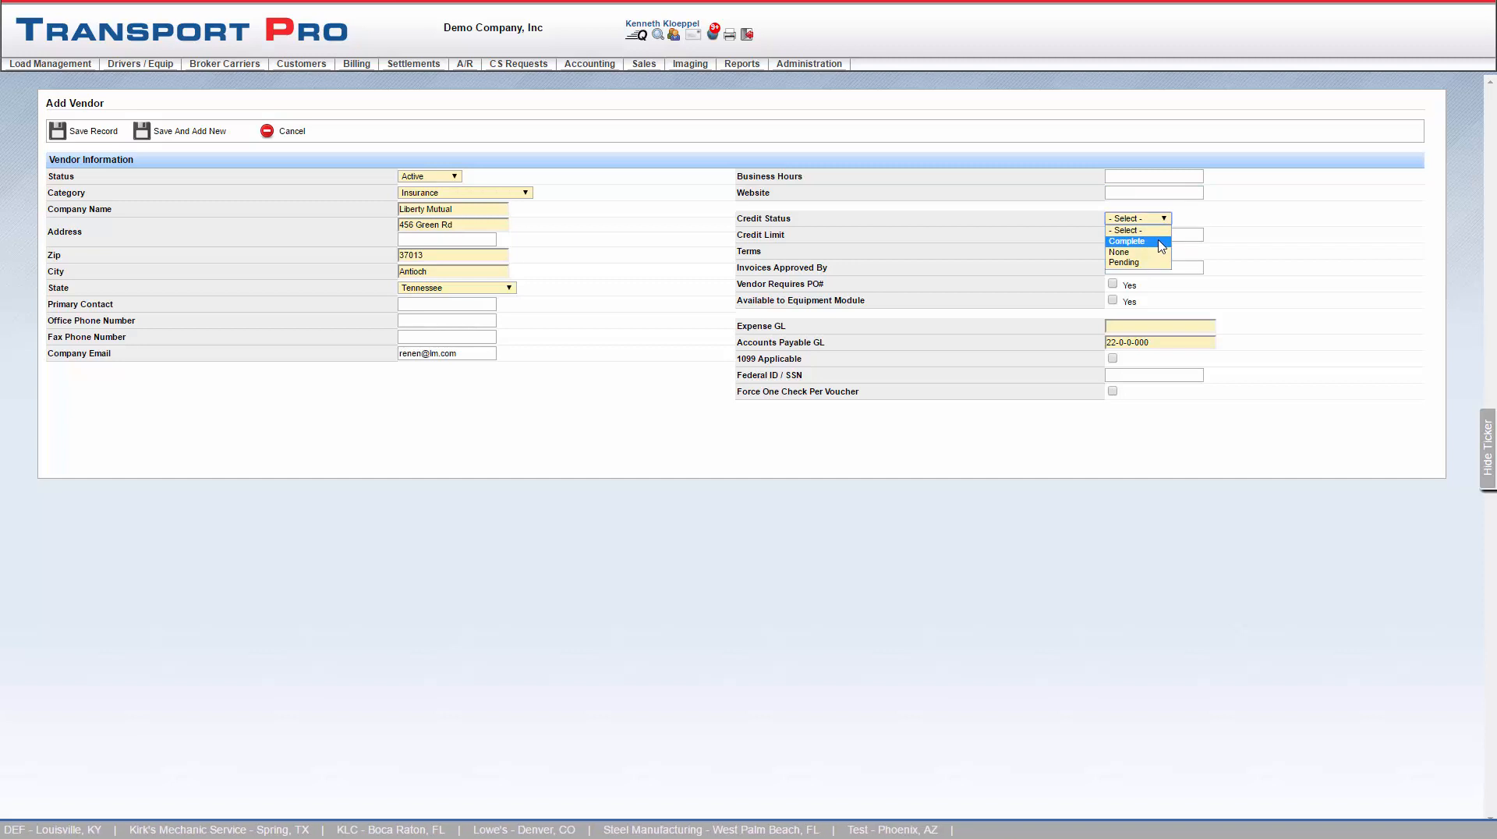
pyautogui.click(1161, 242)
pyautogui.click(1160, 236)
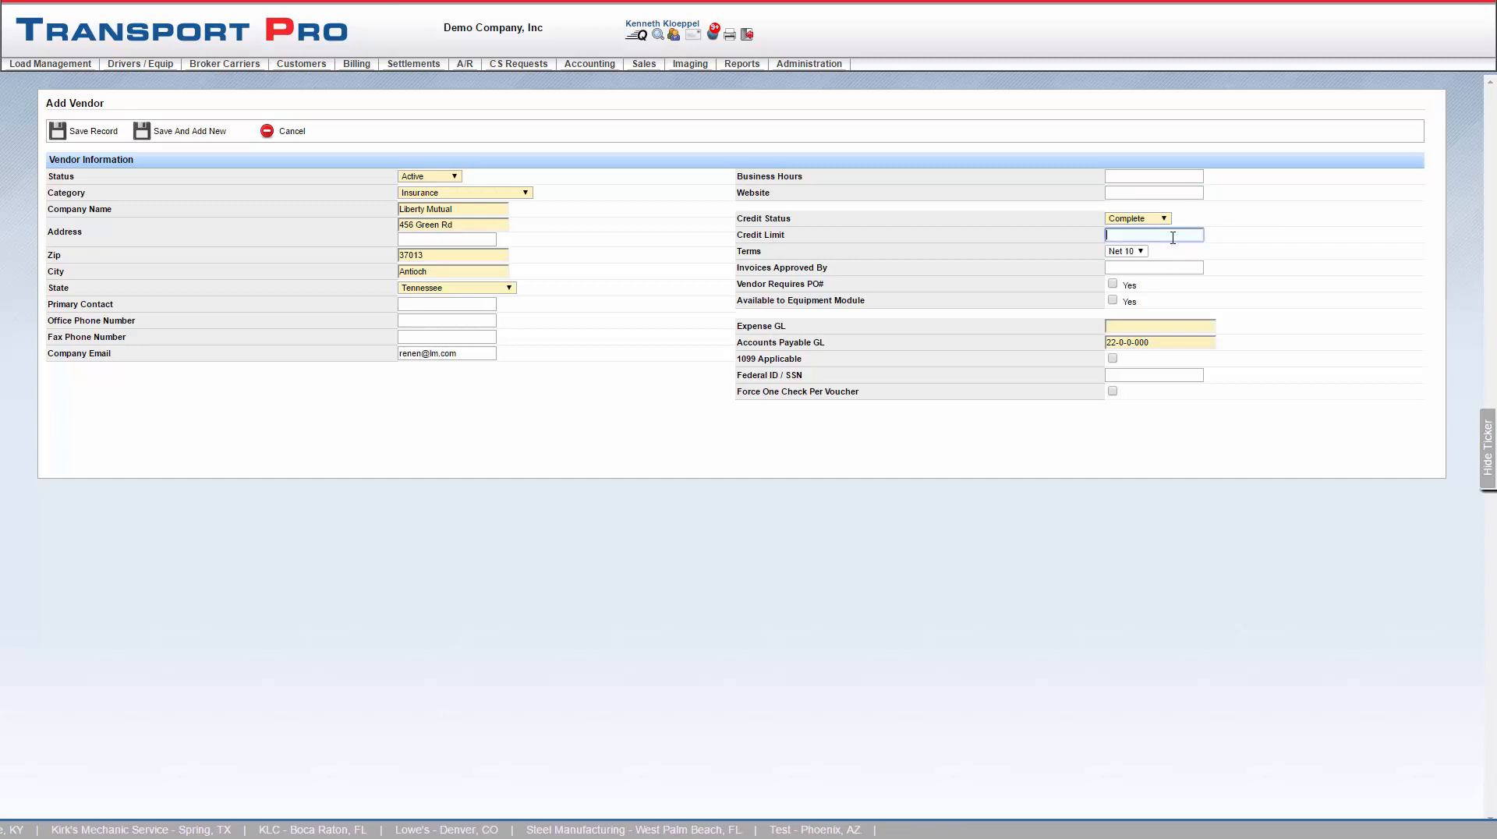
pyautogui.write('500000')
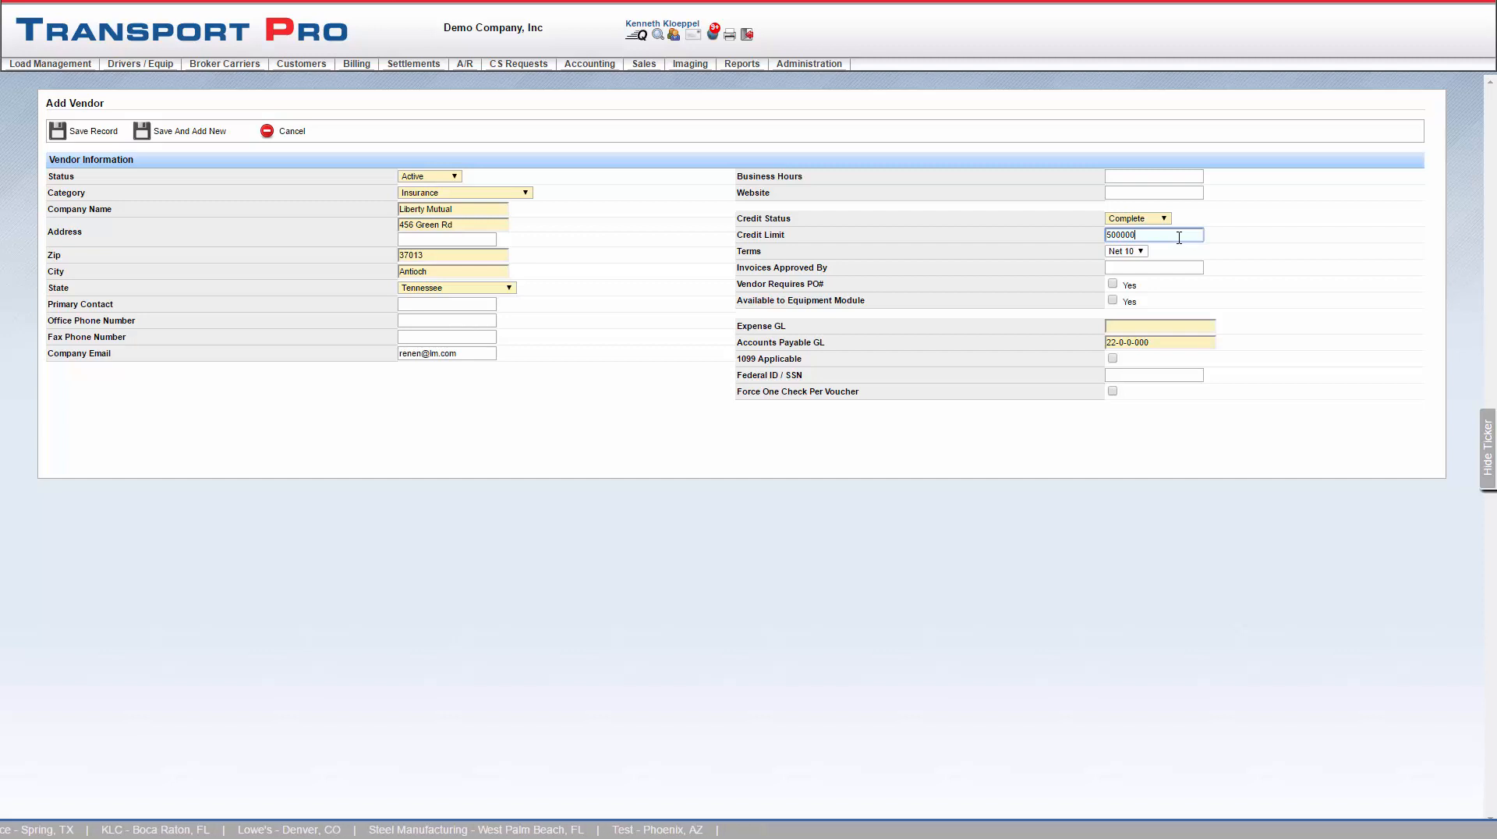
pyautogui.click(1239, 239)
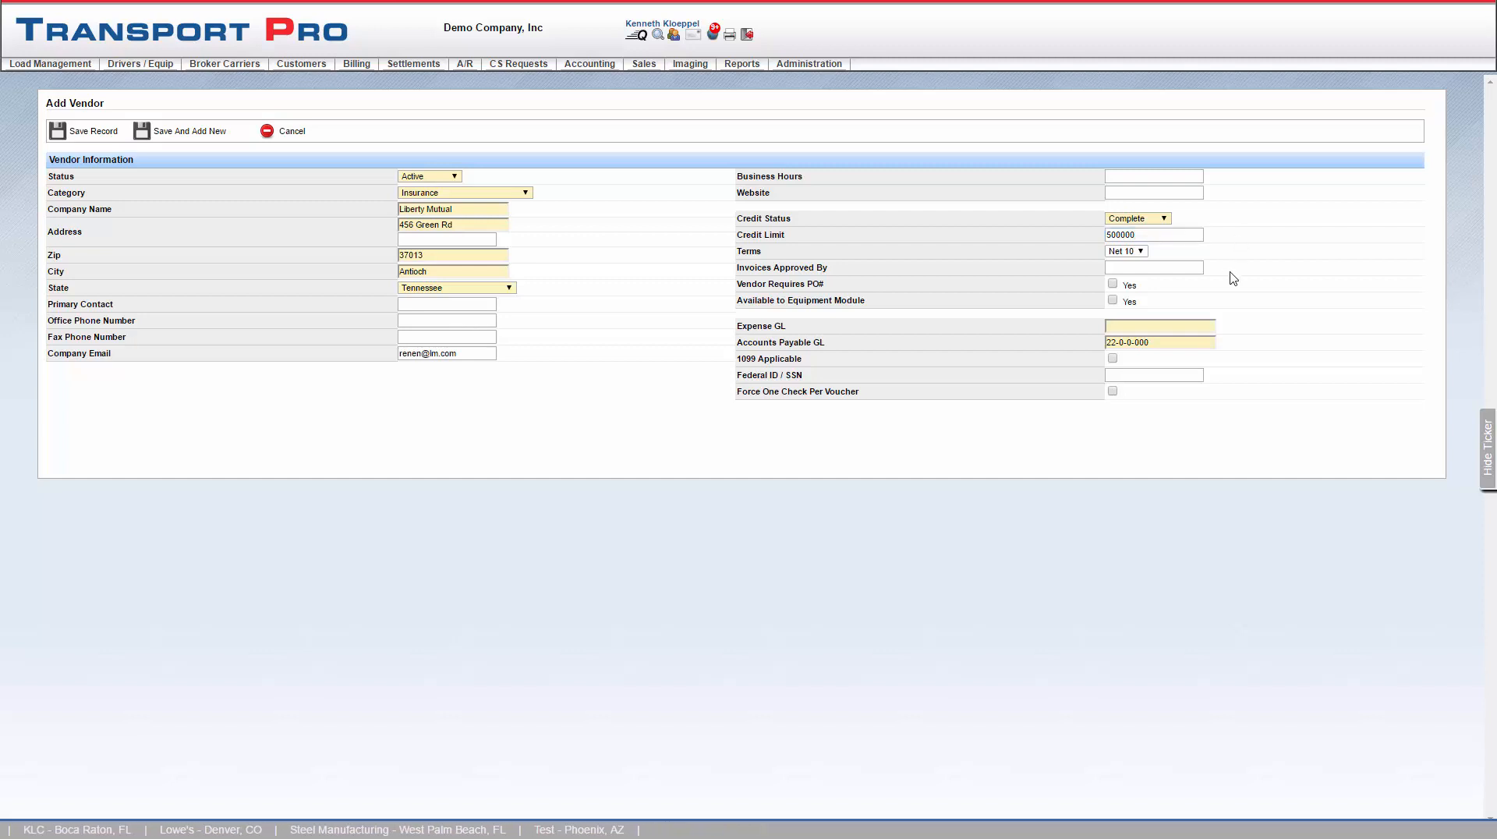
# - Enter GQ as invoice approver and enable Vendor Requires PO# and Available to Equipment Module
pyautogui.click(1191, 268)
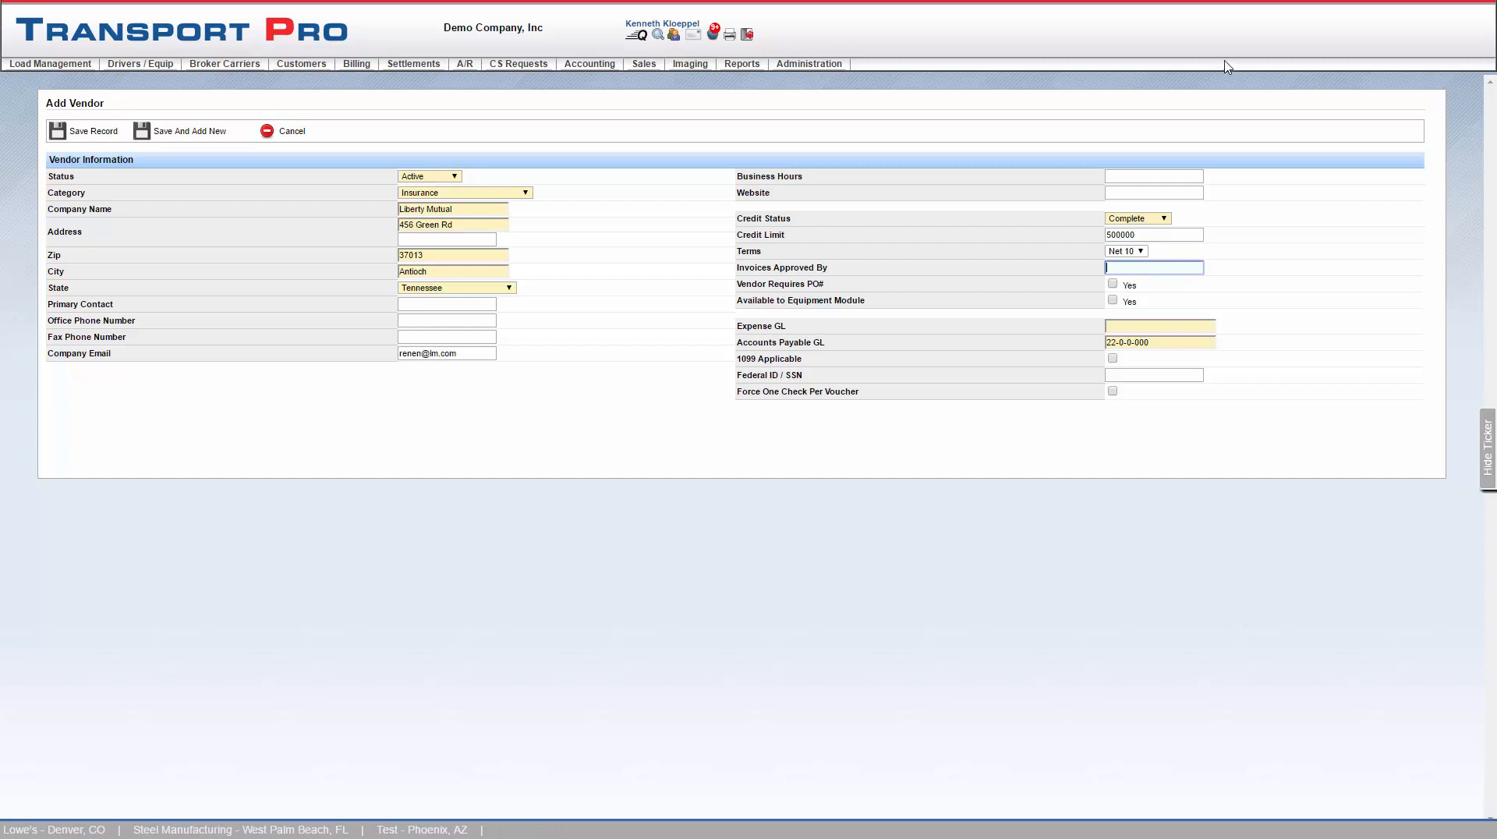
pyautogui.write('GQ')
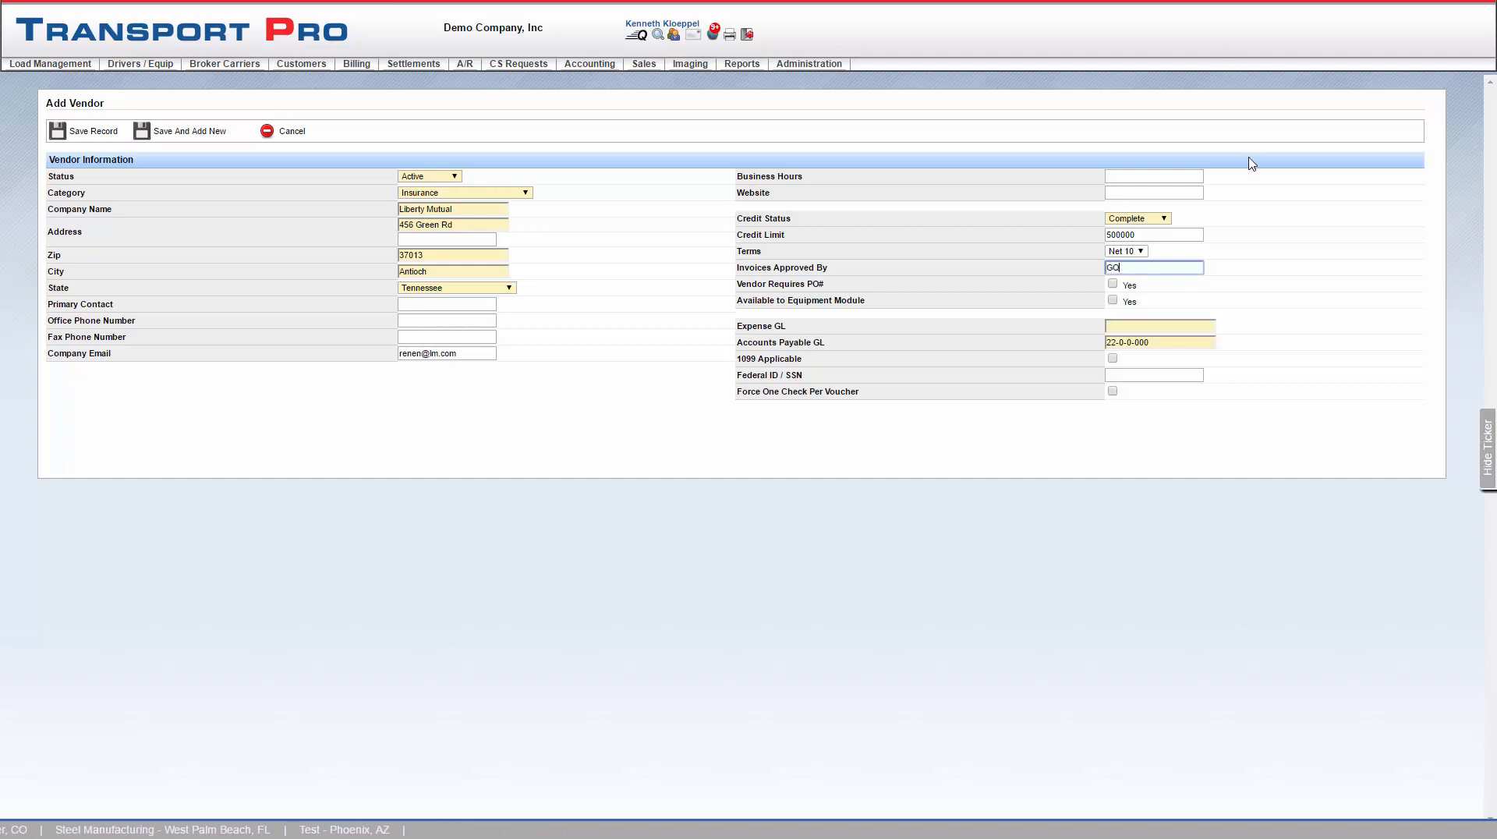
pyautogui.click(1279, 279)
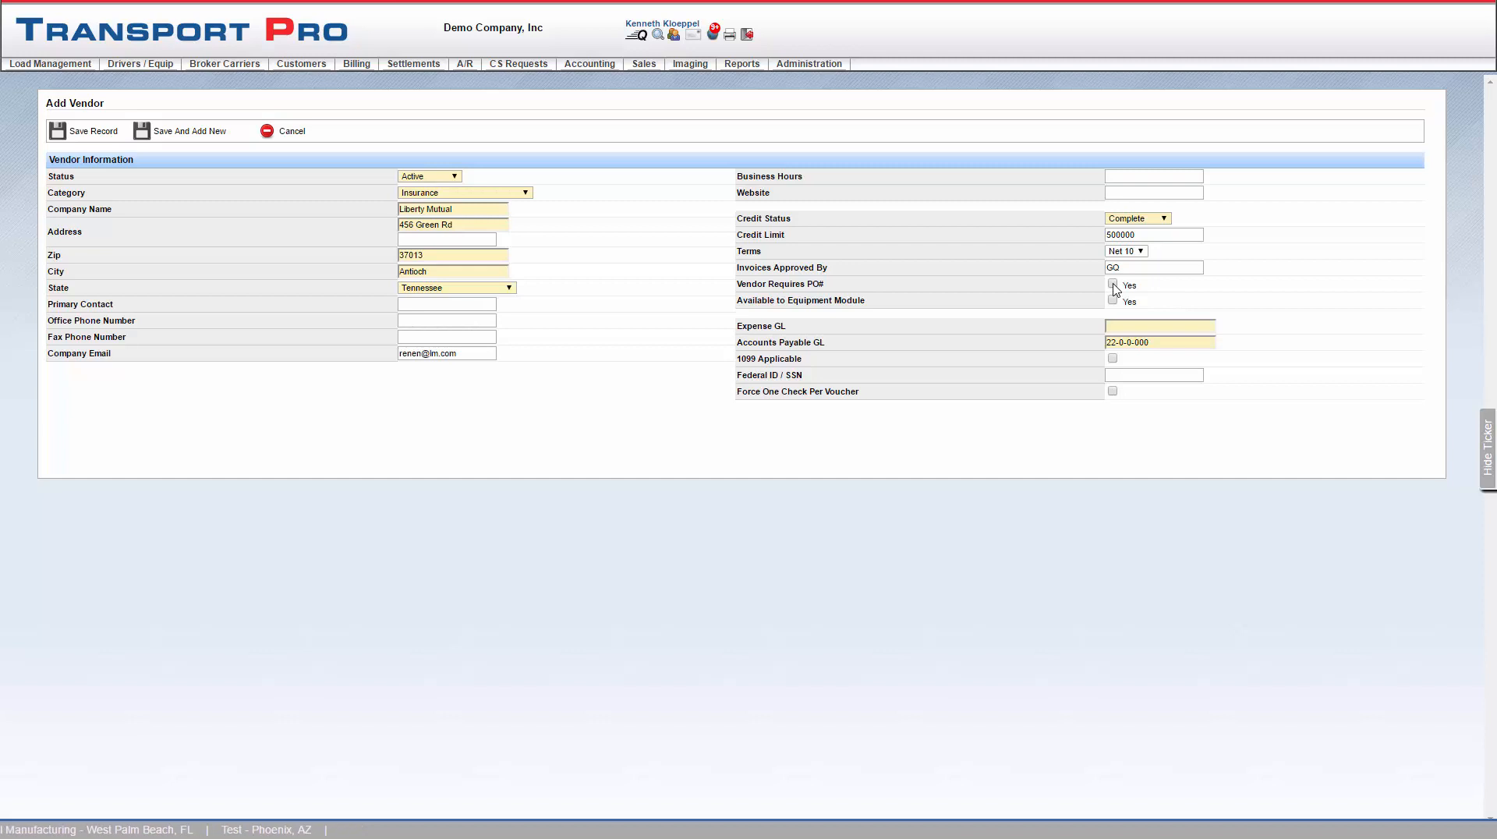
pyautogui.click(1114, 285)
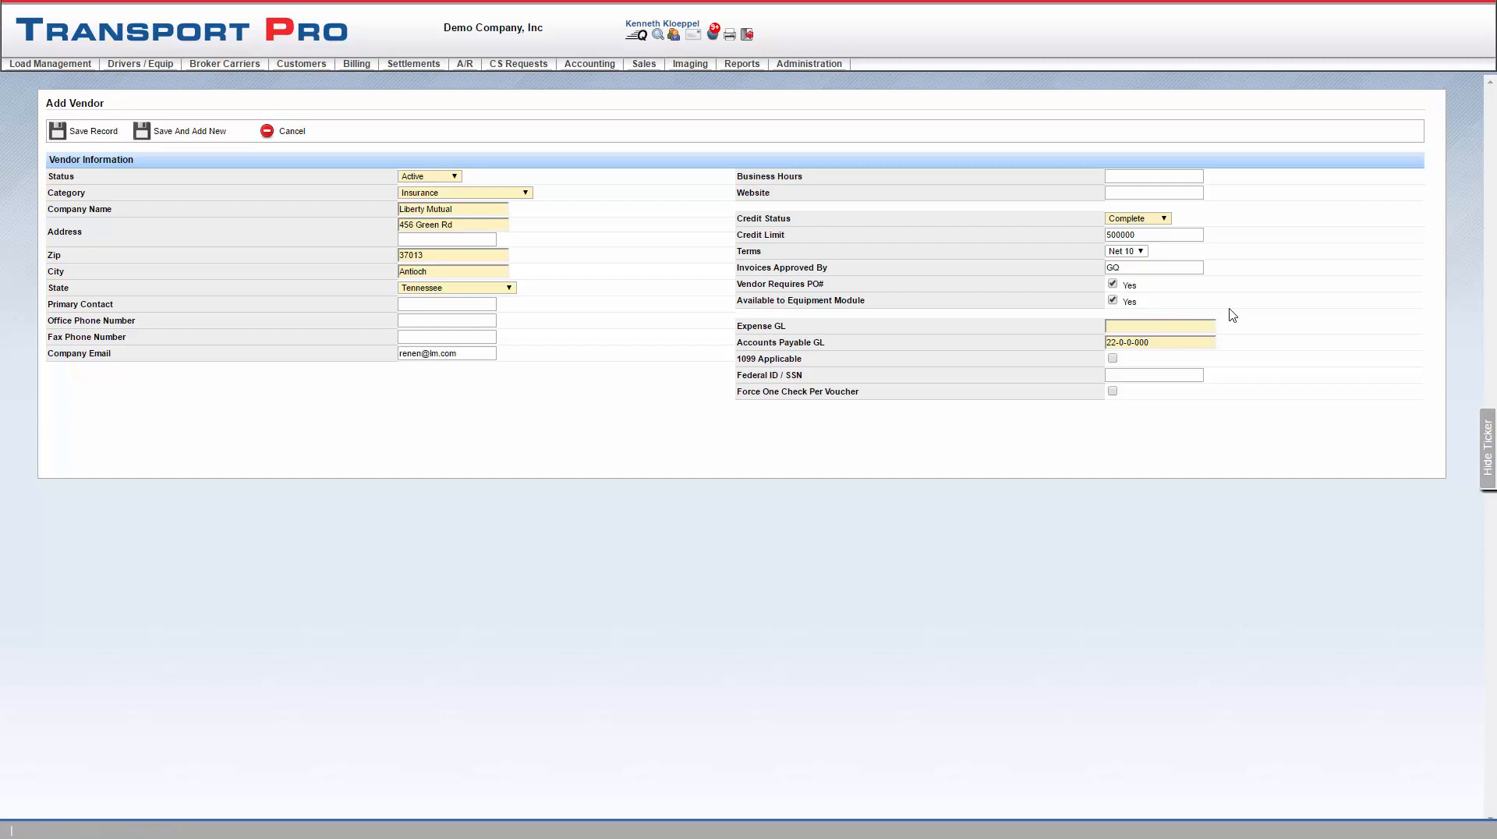
# - Set the Expense GL account to A/P - Trade 22-0-0-000
pyautogui.click(1215, 326)
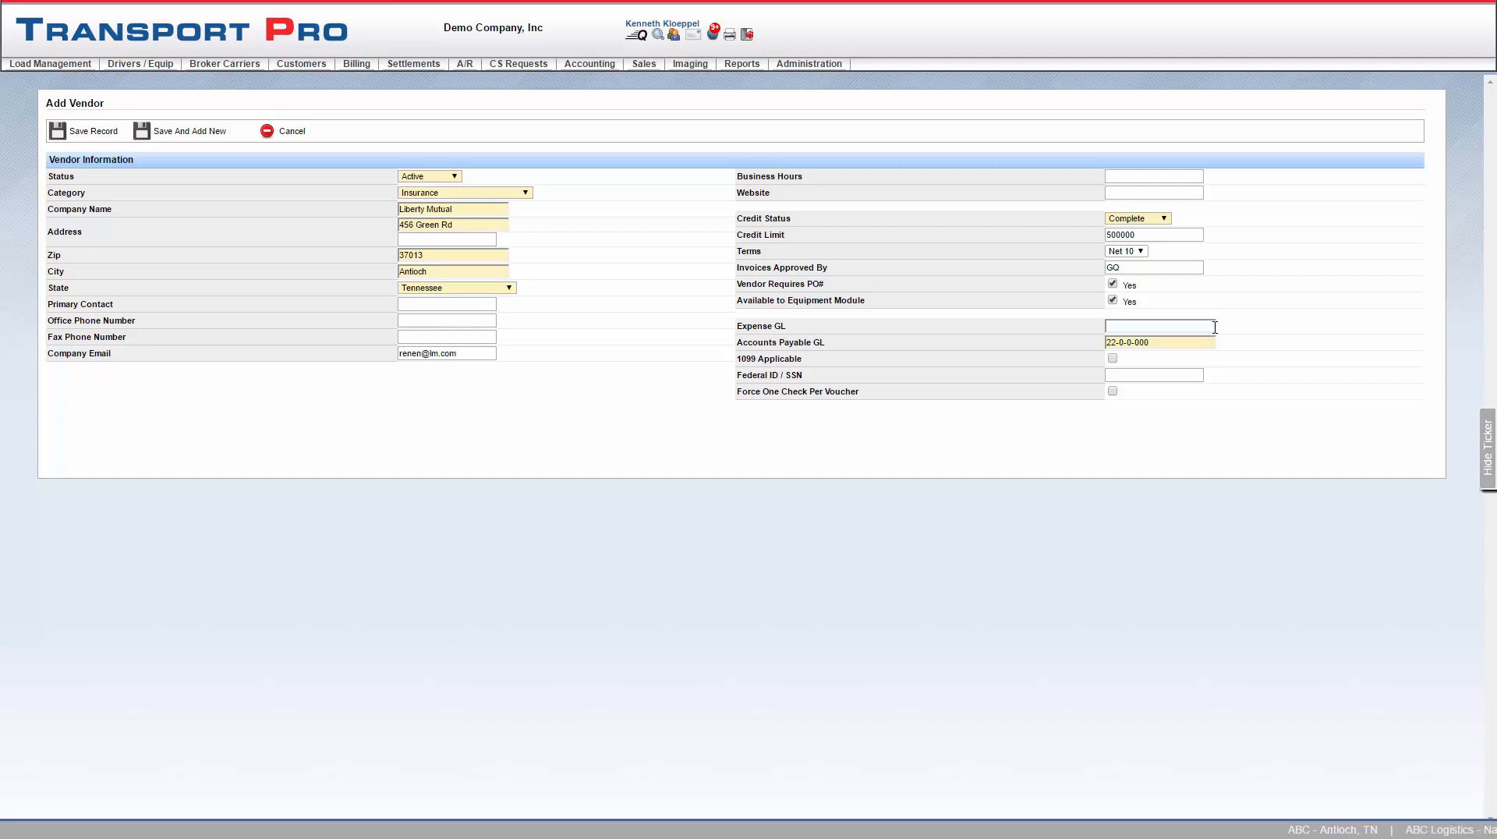
pyautogui.click(1215, 327)
pyautogui.write('22')
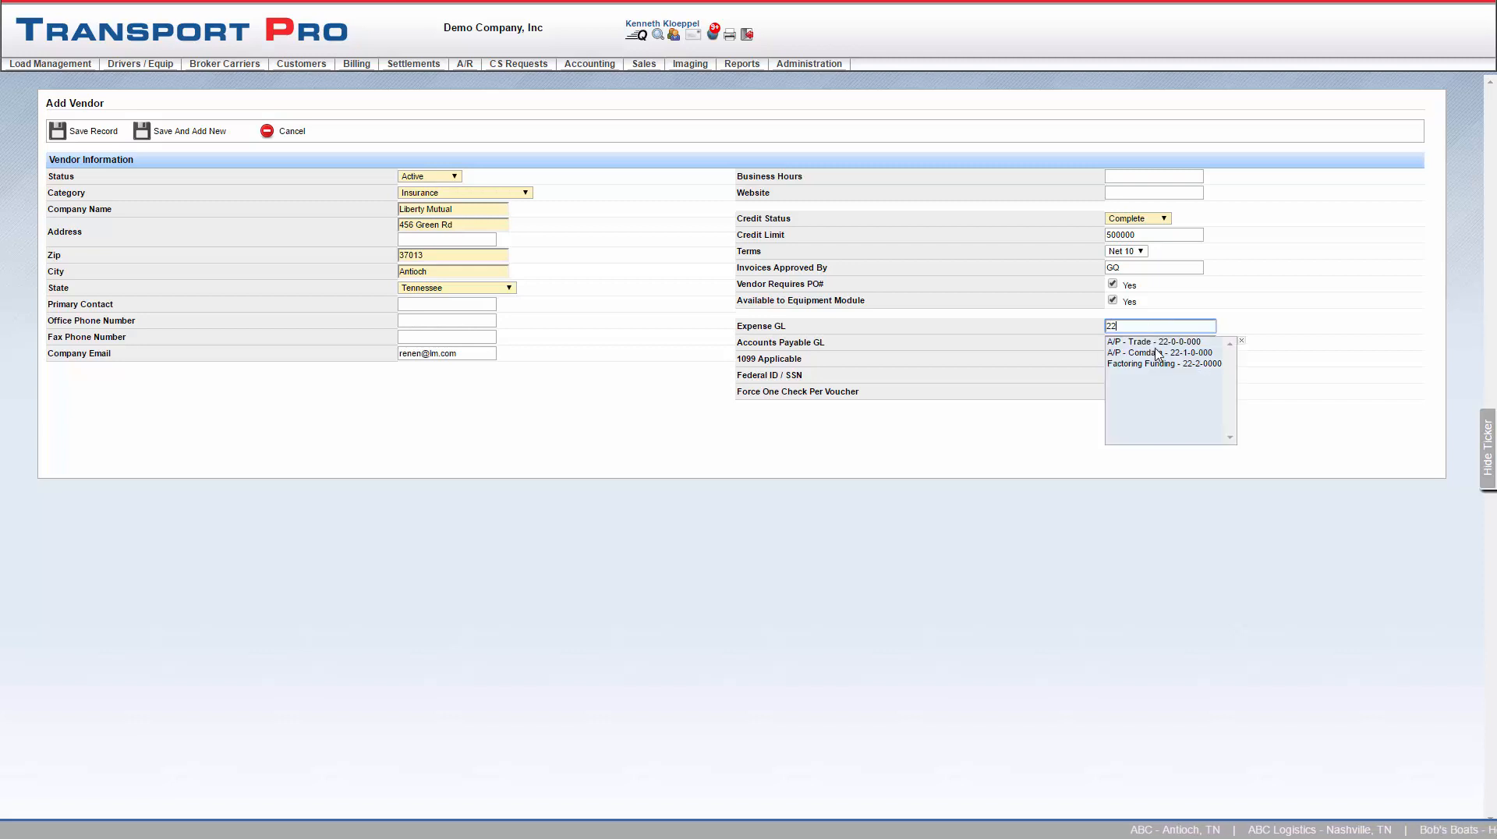
pyautogui.click(1160, 345)
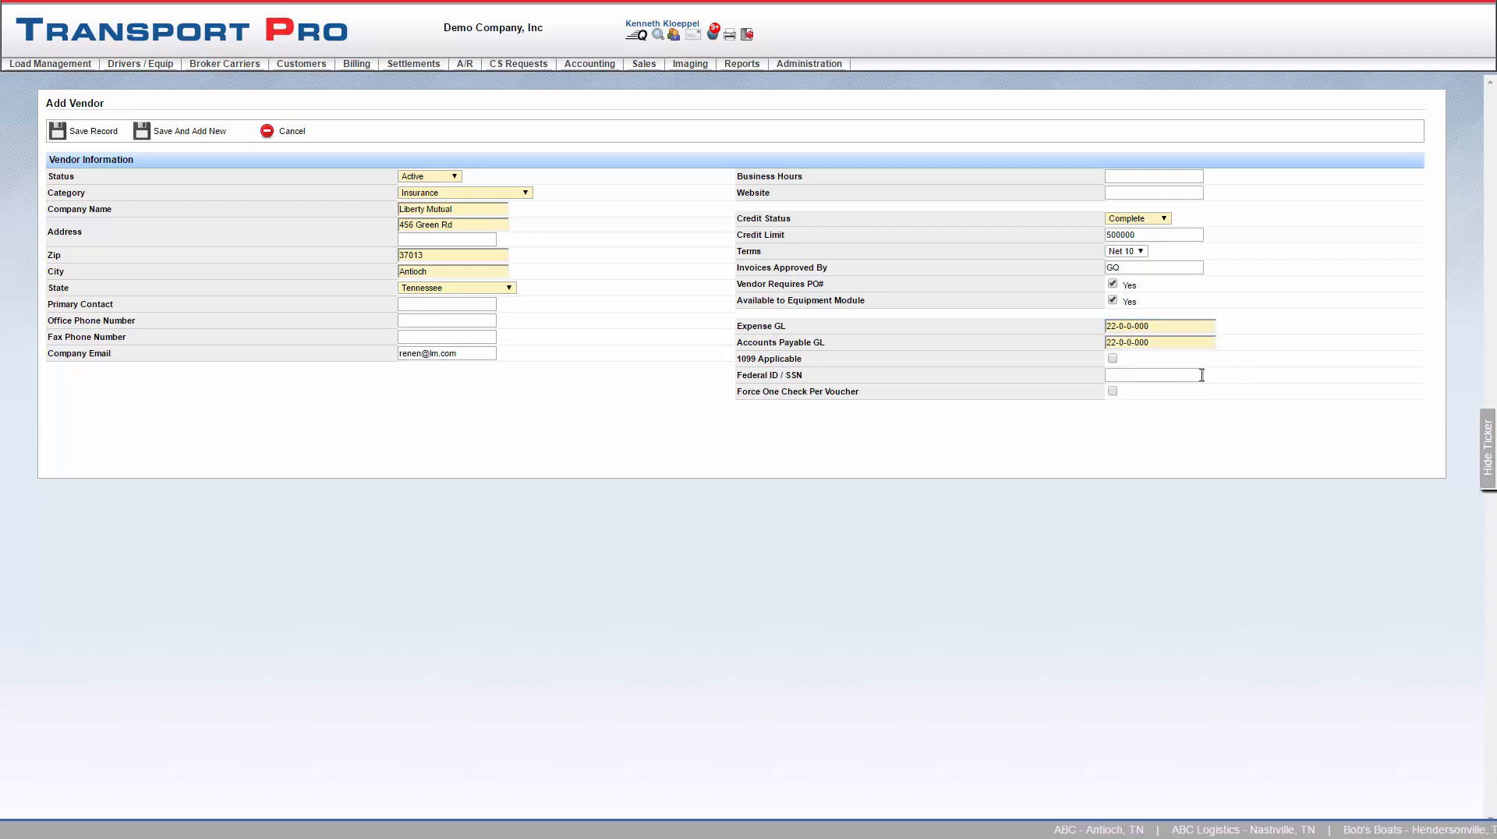
# - Enter the vendor's Federal ID number and save the vendor record
pyautogui.click(1116, 375)
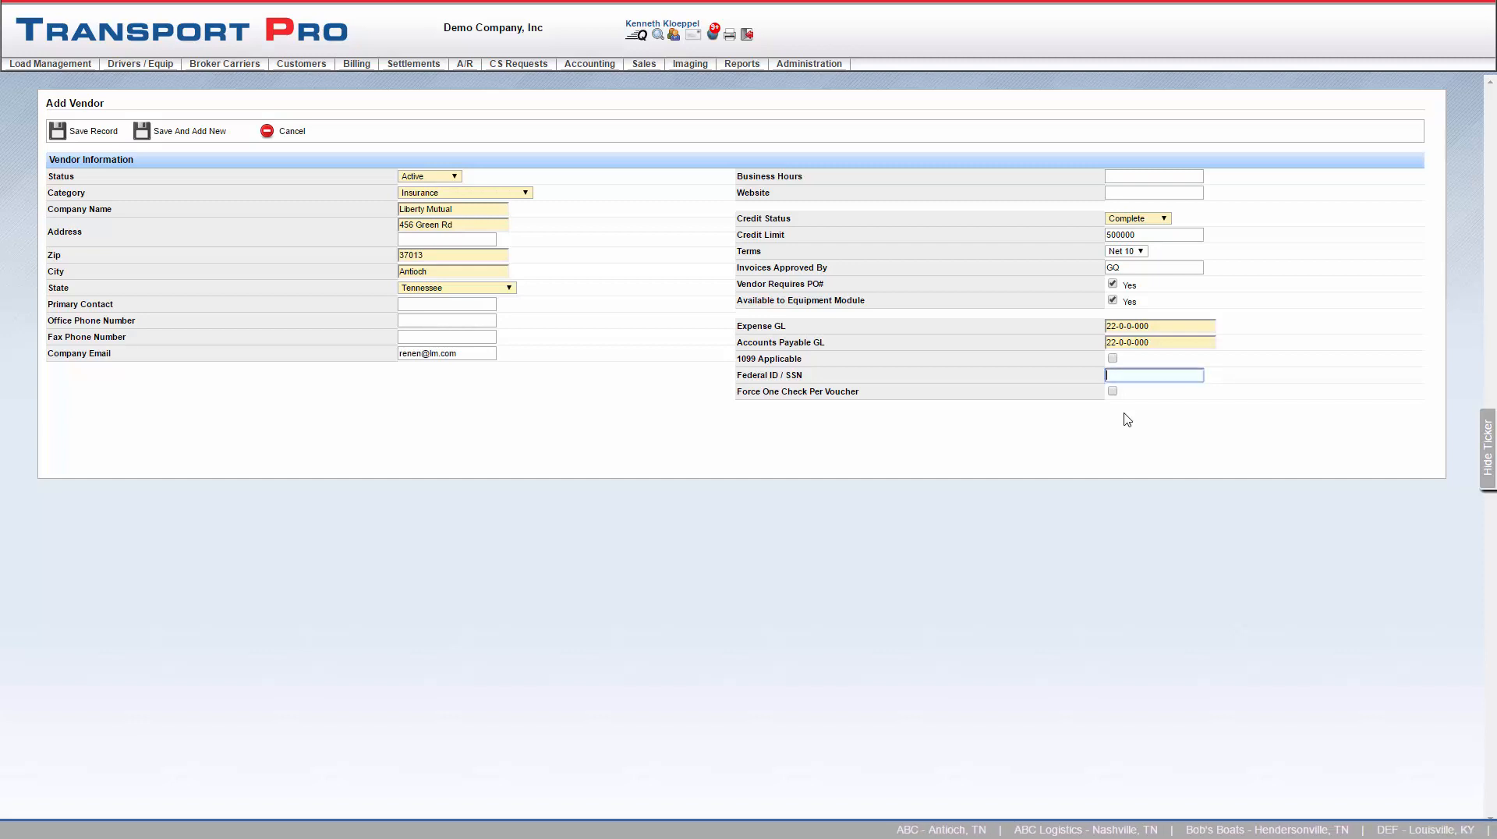
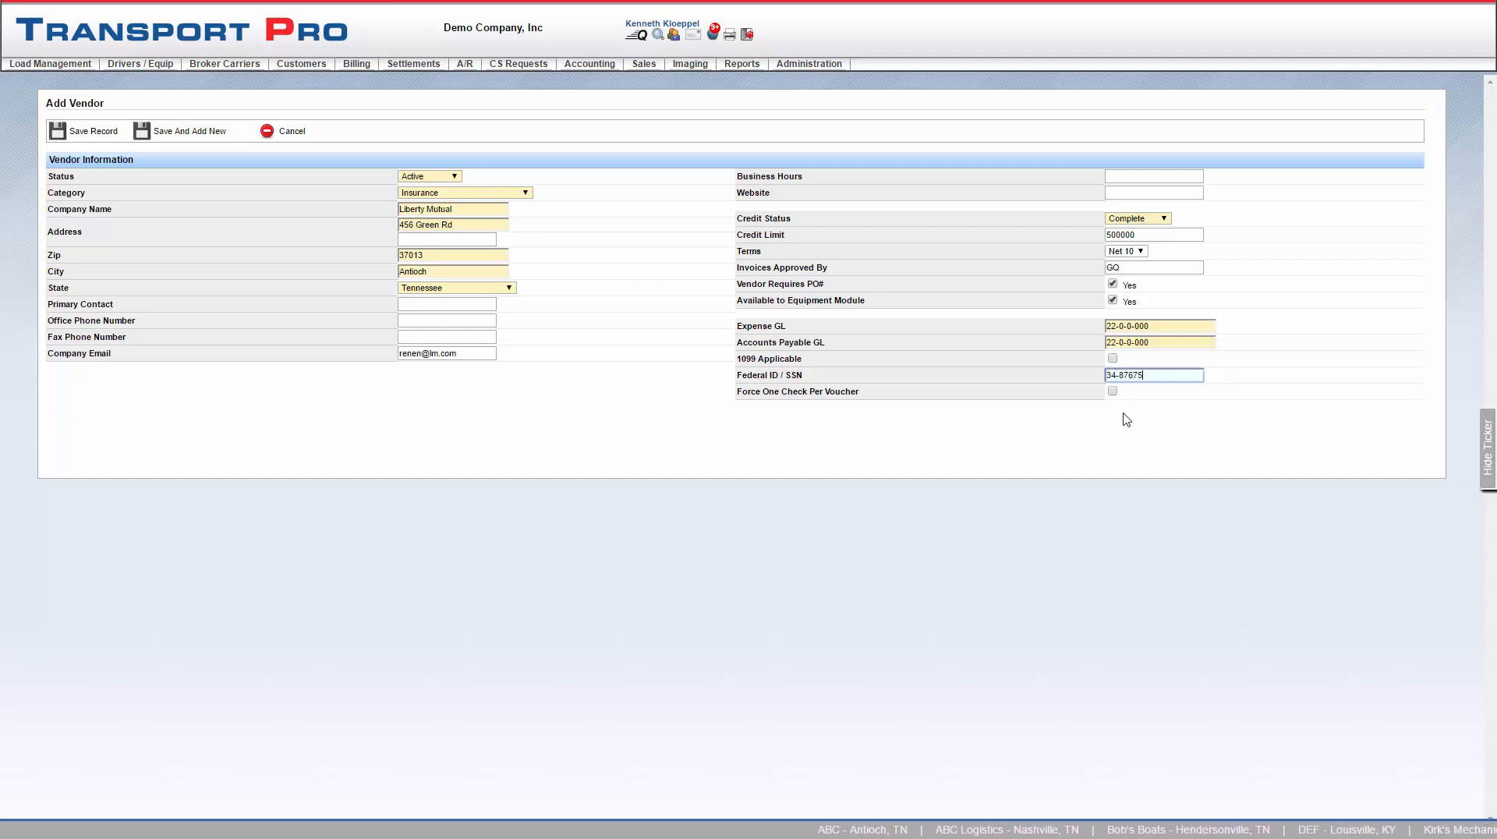
pyautogui.click(1151, 399)
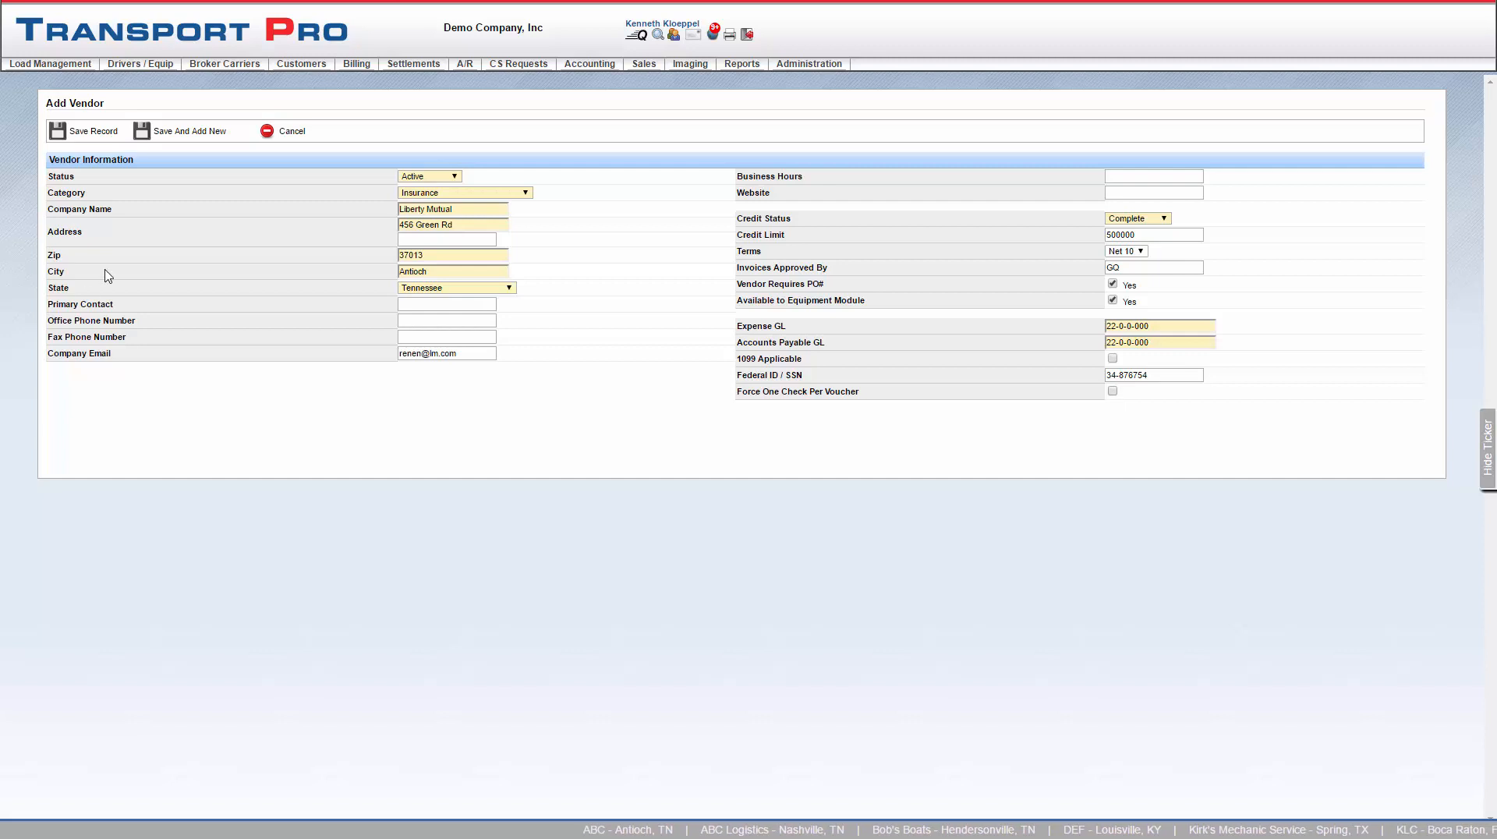
pyautogui.click(86, 133)
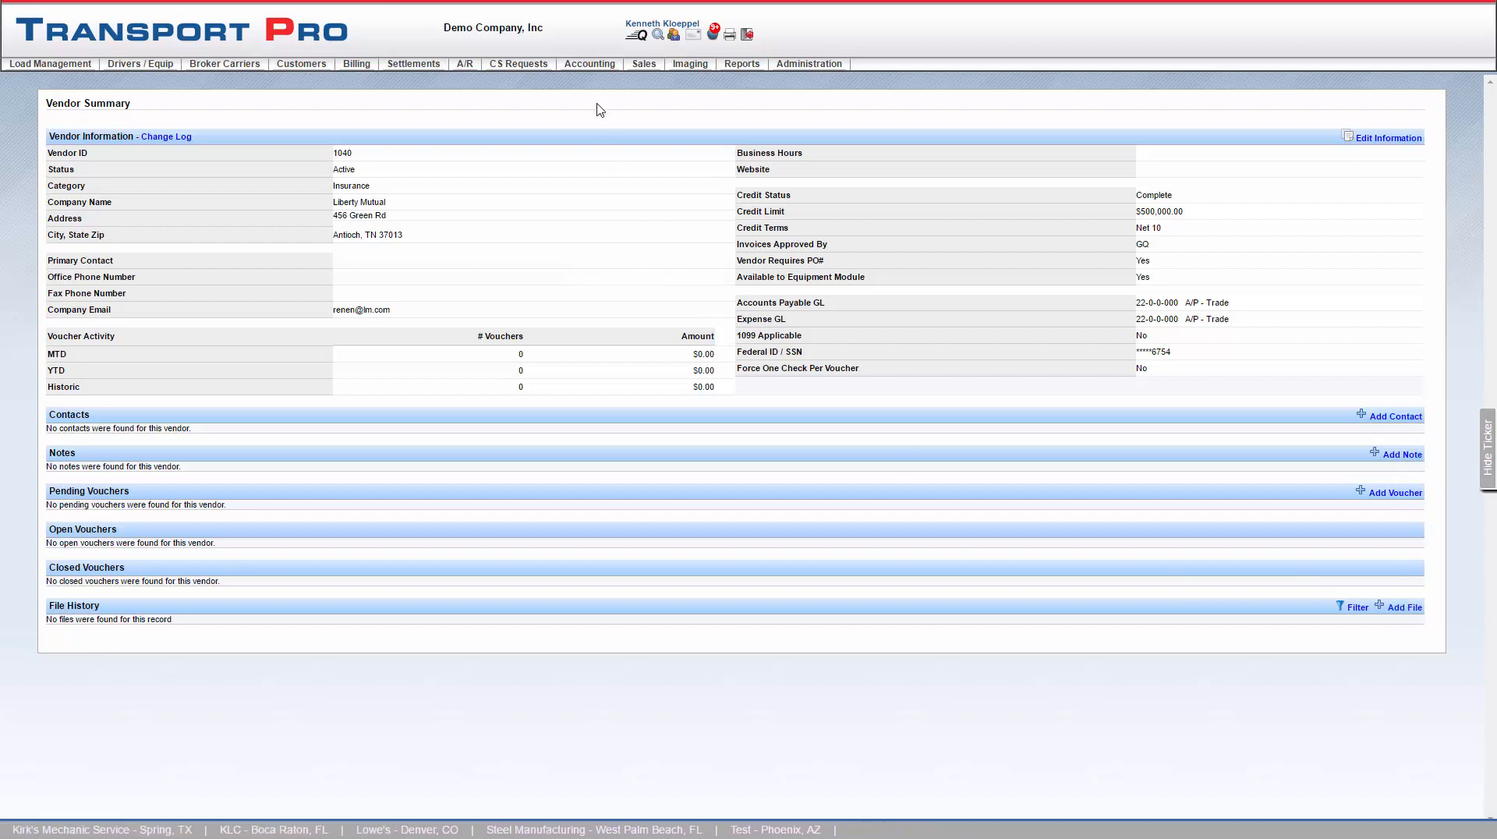
# - Start a new accounts payable voucher and select vendor 1040 - Liberty Mutual
pyautogui.moveTo(590, 65)
pyautogui.moveTo(624, 142)
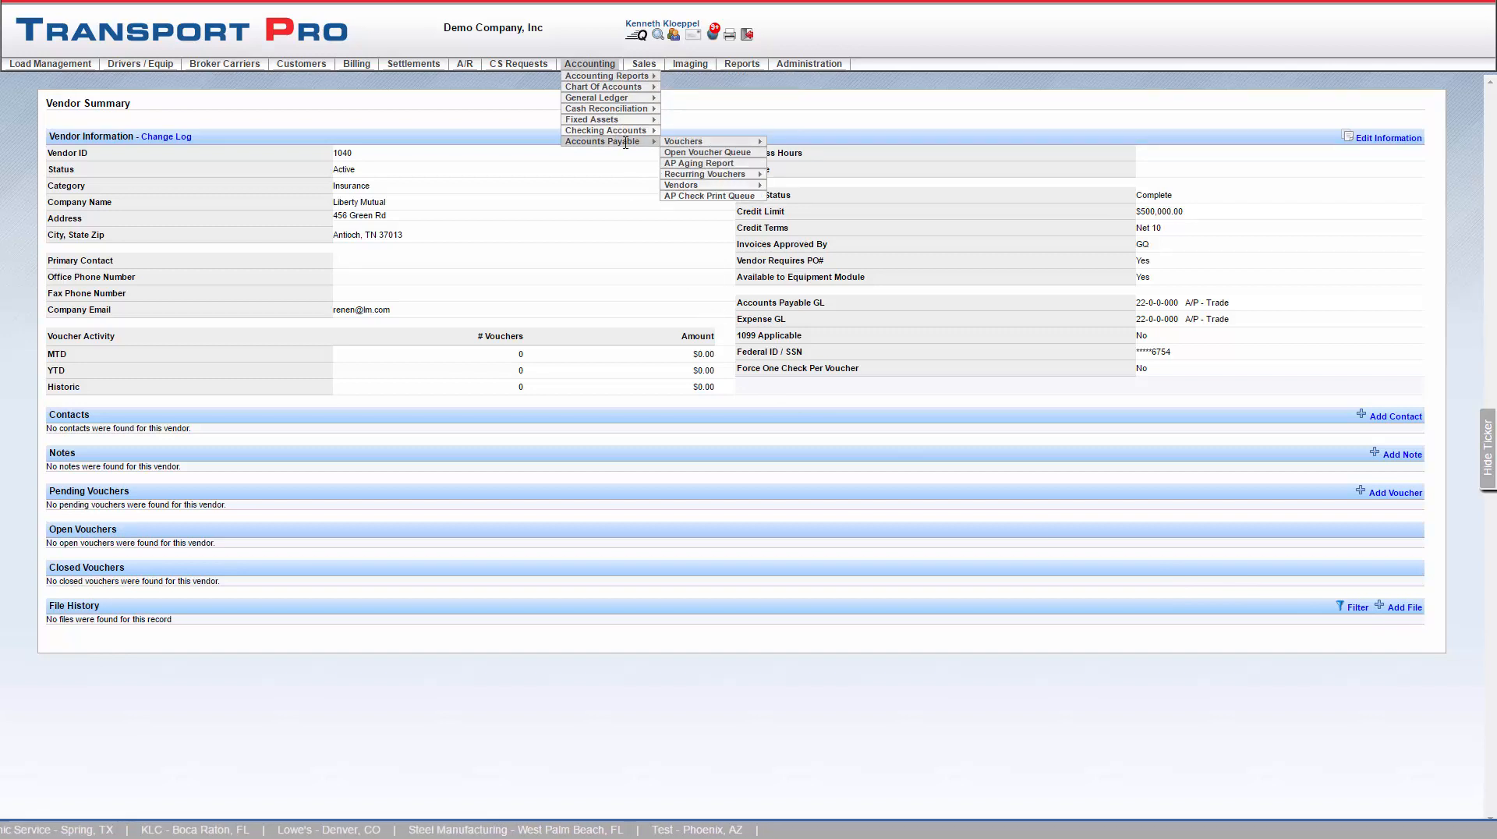
pyautogui.moveTo(670, 143)
pyautogui.click(803, 153)
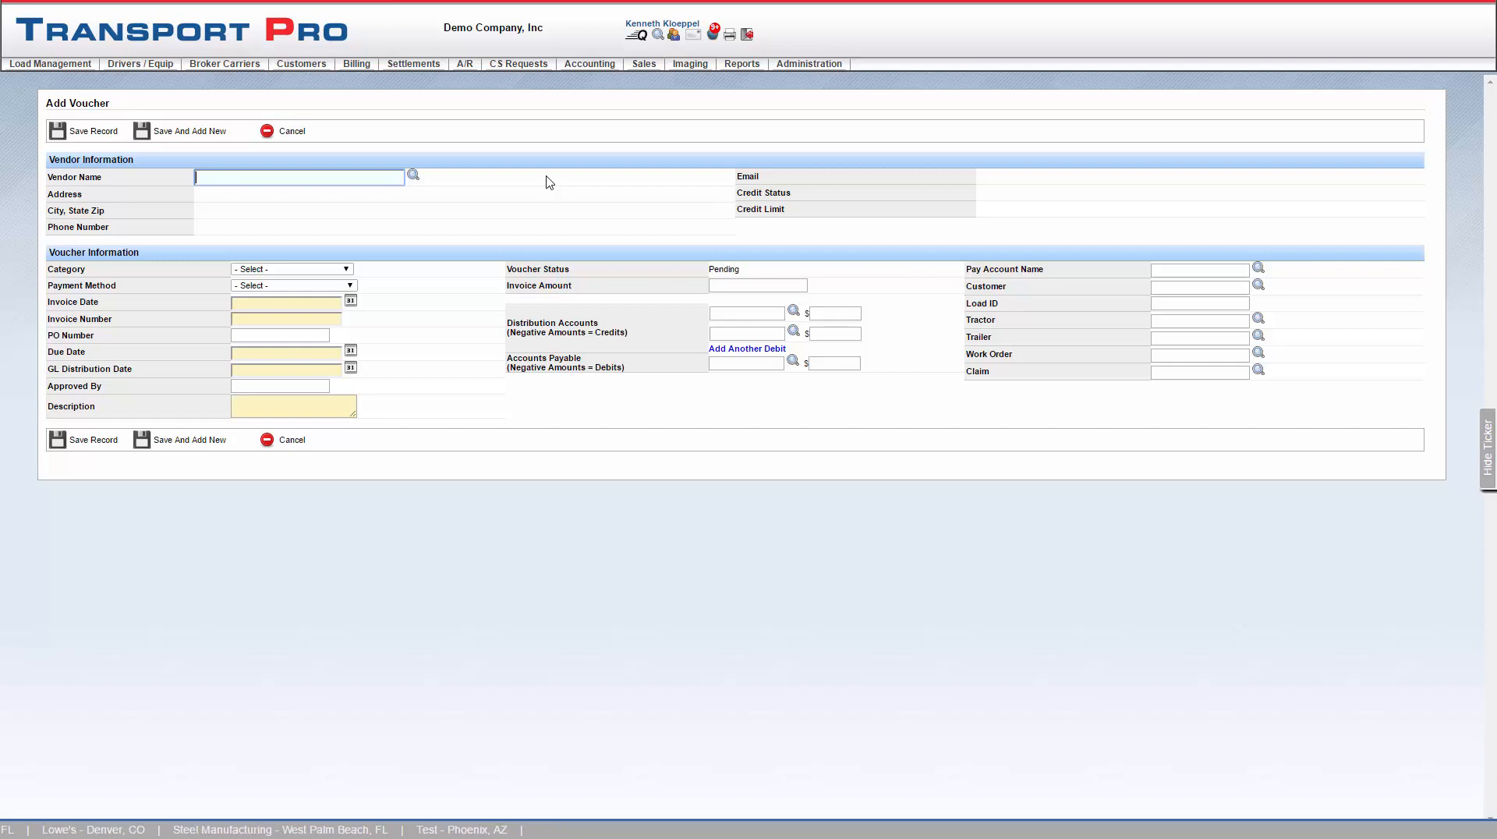
pyautogui.write('liberty')
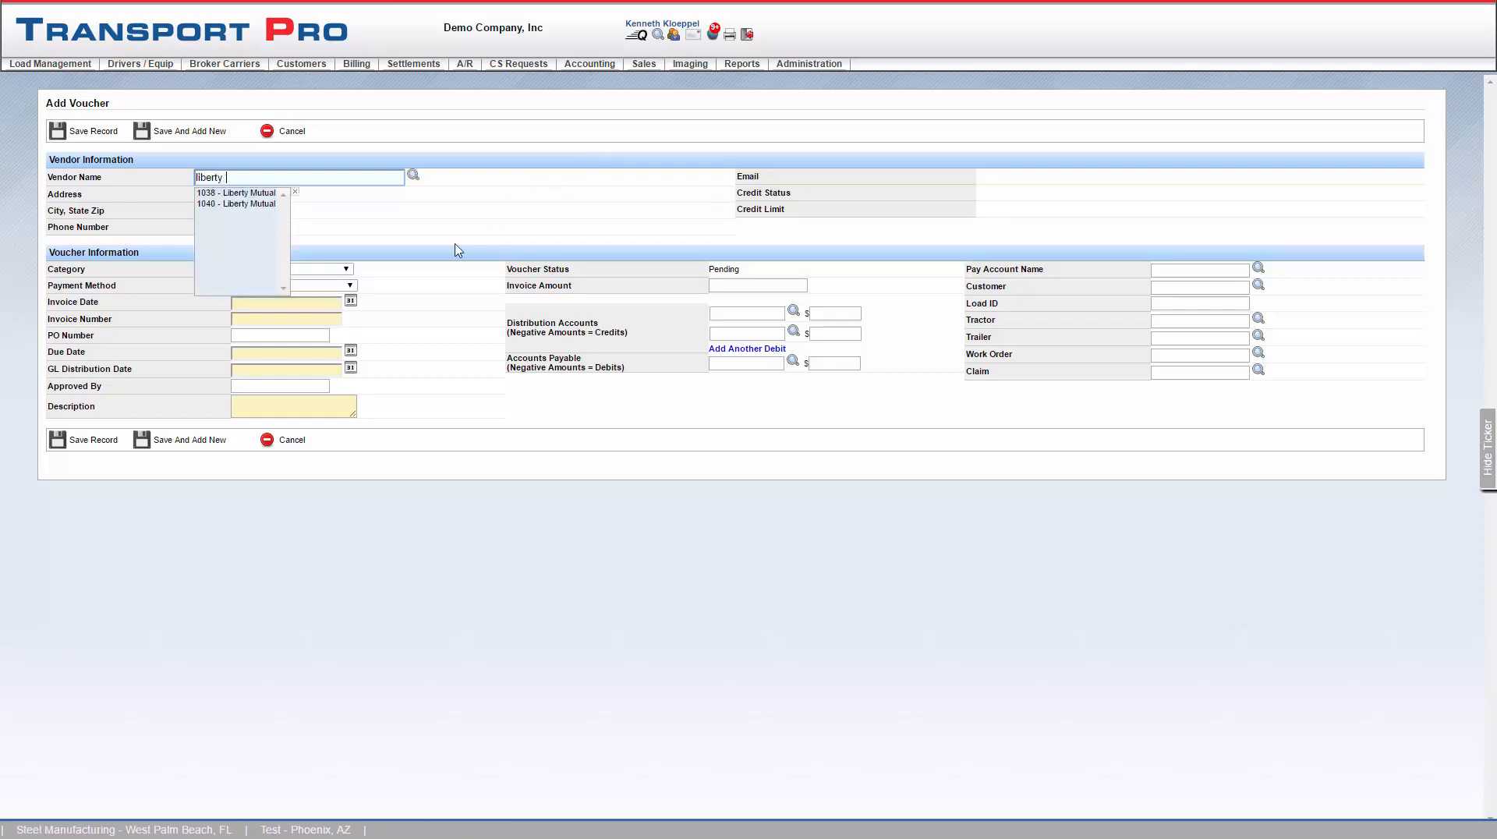
pyautogui.click(261, 205)
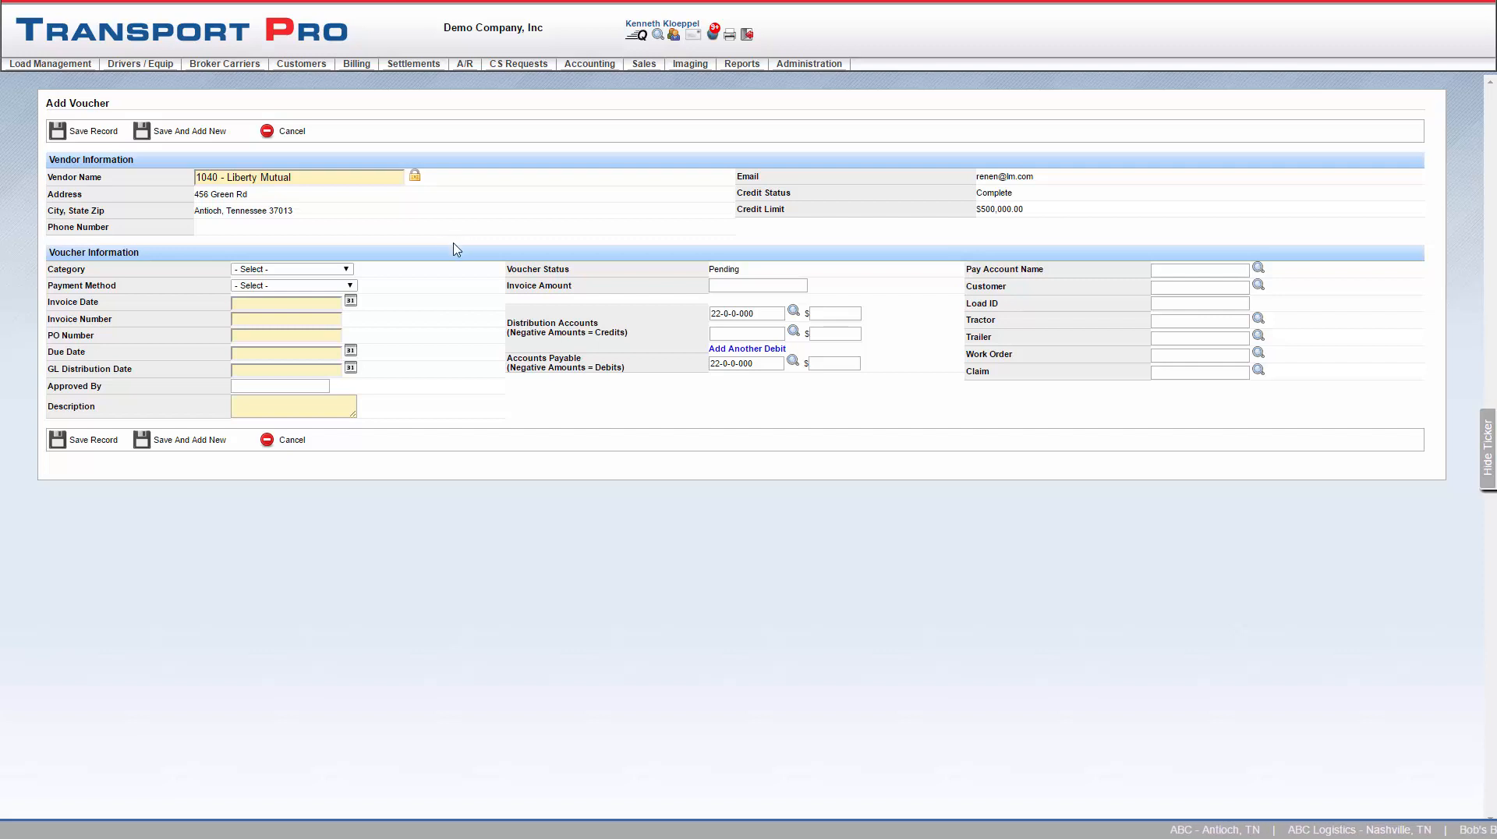
# - Set the voucher category to Insurance and the payment method to BOA - Main Checking
pyautogui.click(347, 270)
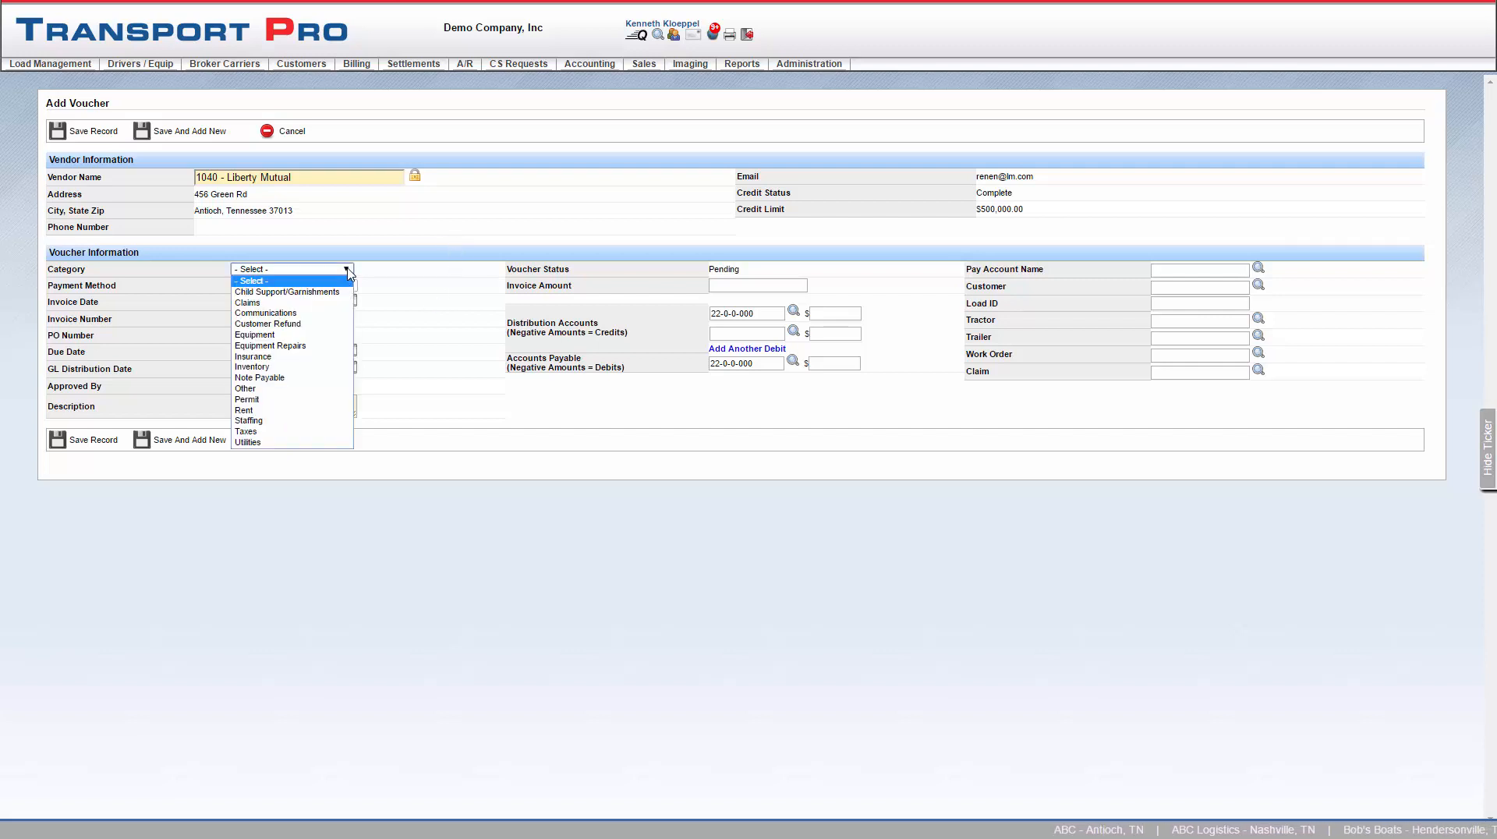
pyautogui.click(271, 357)
pyautogui.click(350, 285)
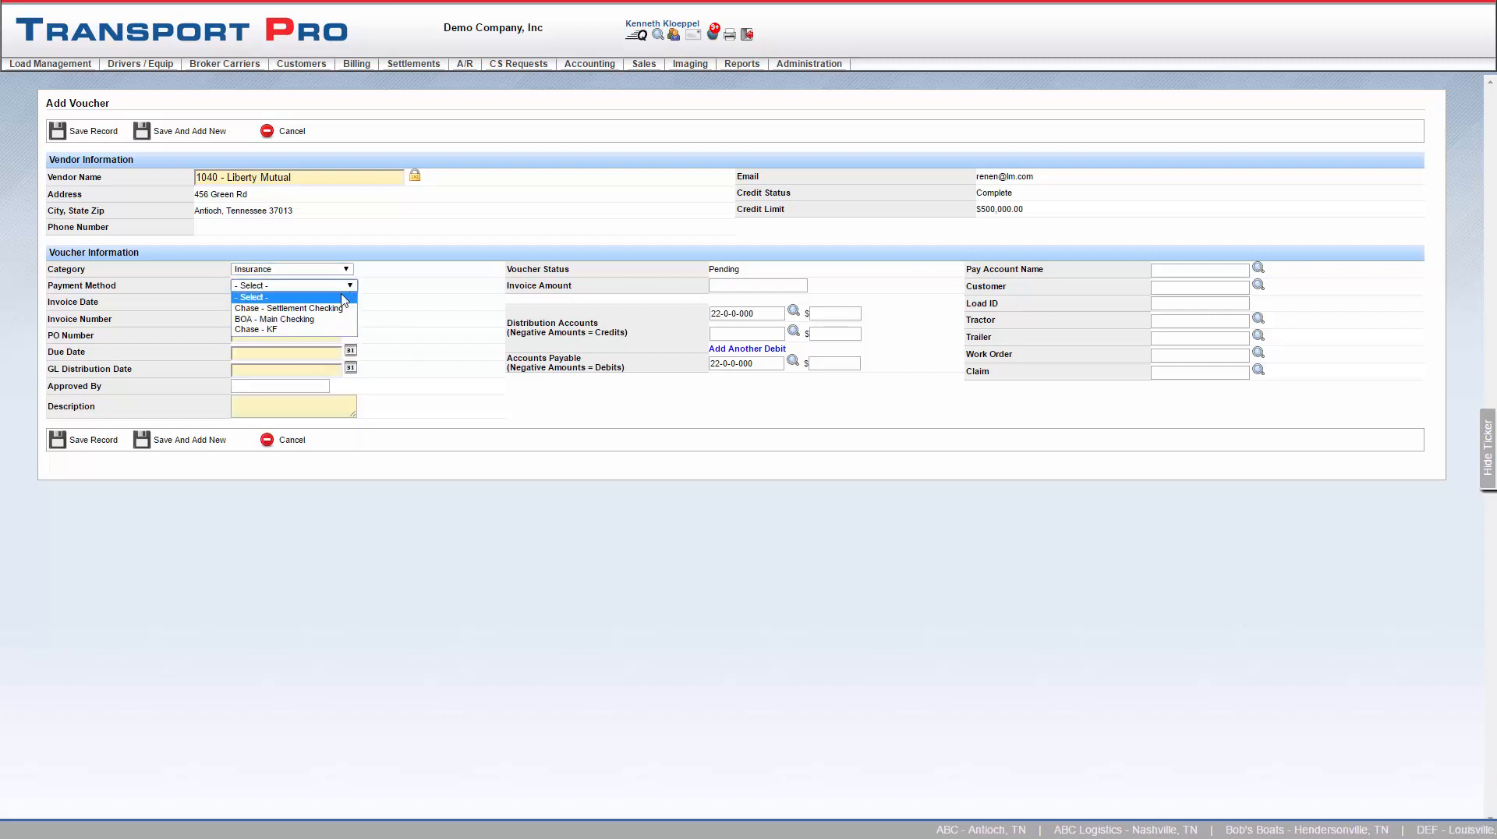
pyautogui.click(322, 322)
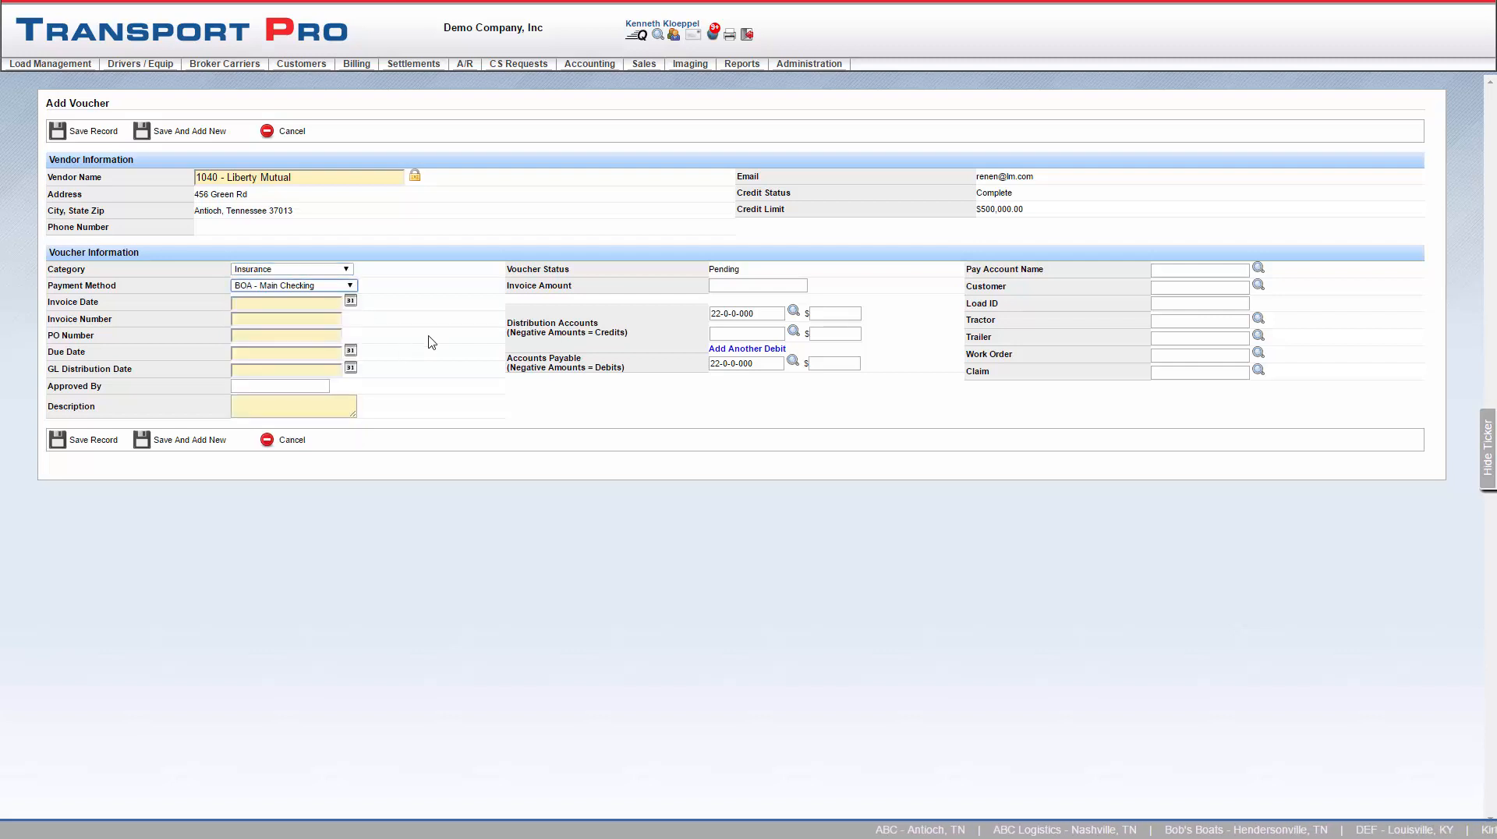
# - Pick September 14, 2016 as the invoice date
pyautogui.click(350, 303)
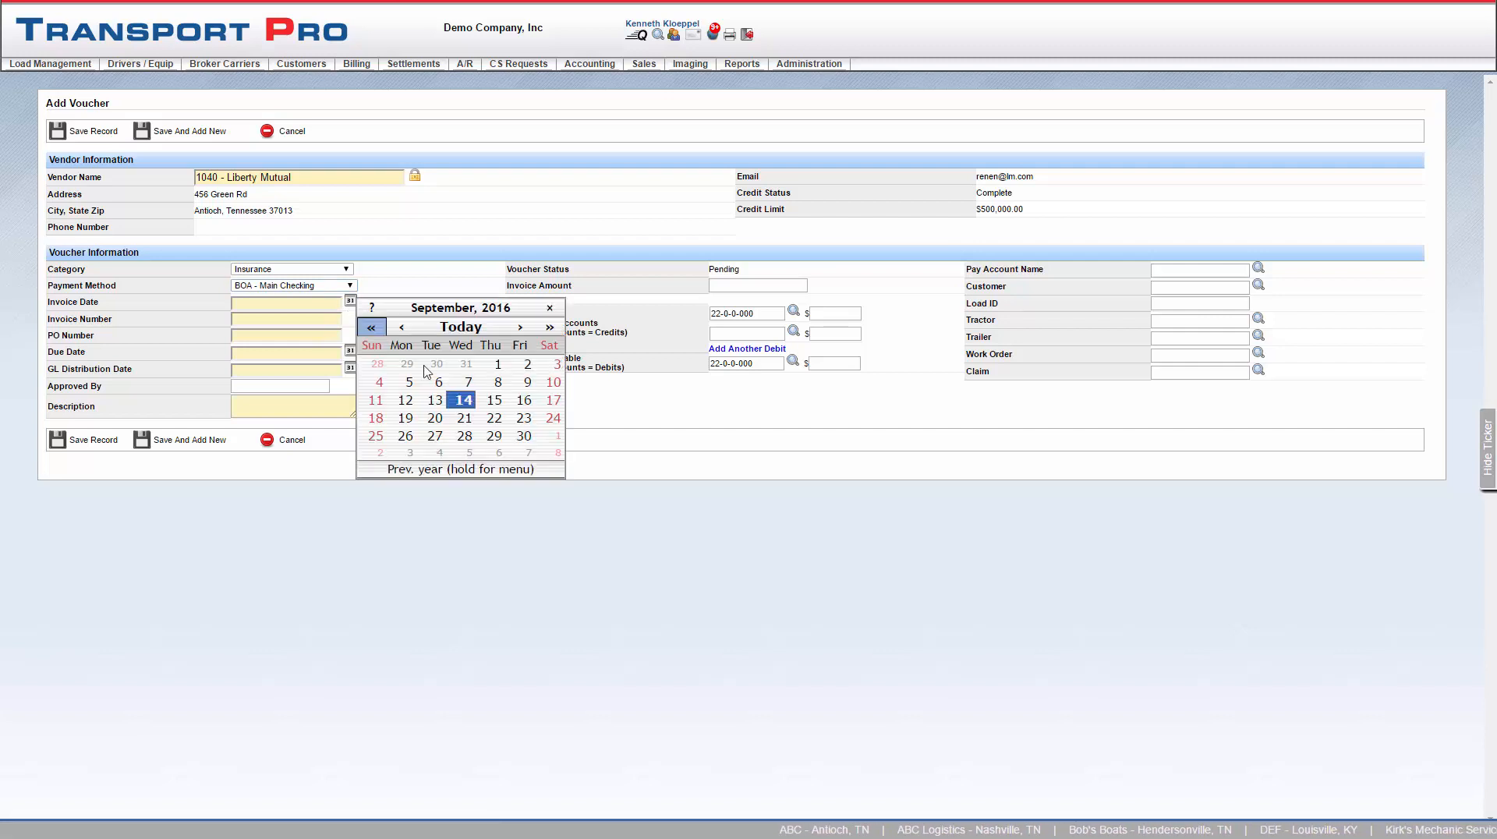
pyautogui.click(460, 398)
pyautogui.click(331, 320)
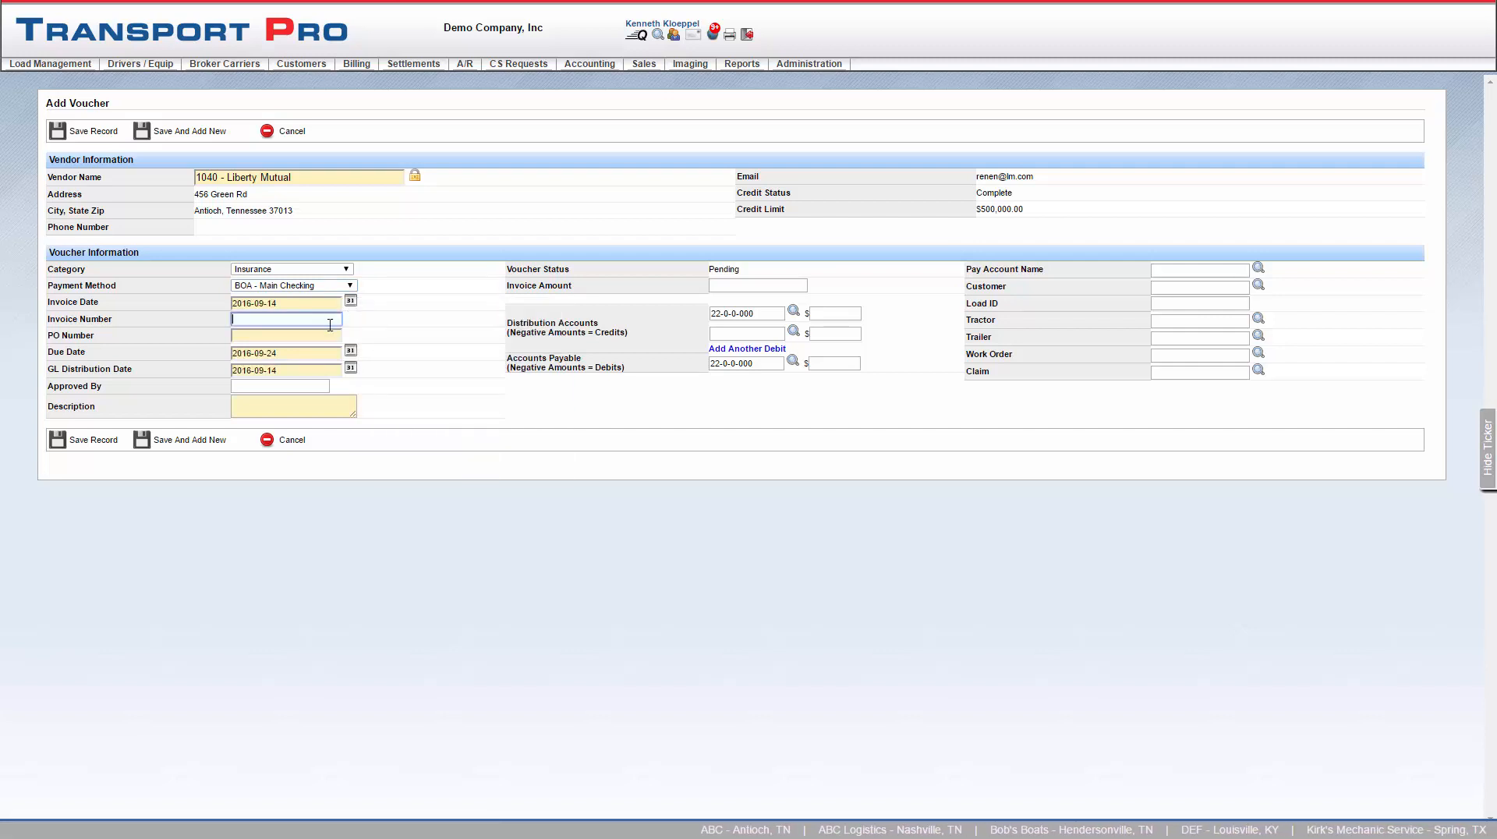
# - Enter invoice number 2342324 and PO number 3433 on the voucher
pyautogui.write('2342324')
pyautogui.click(319, 336)
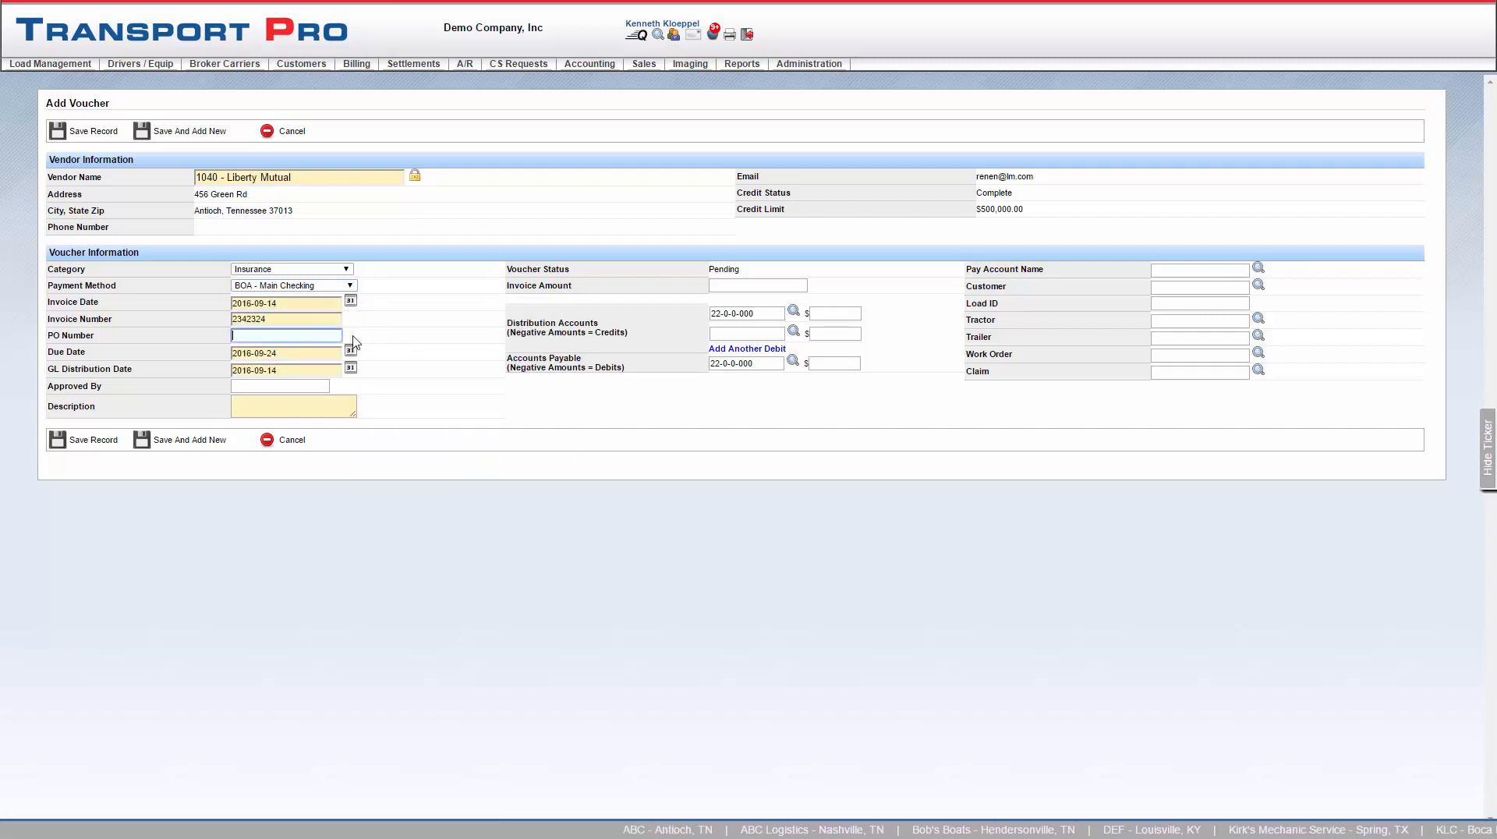
pyautogui.write('3433')
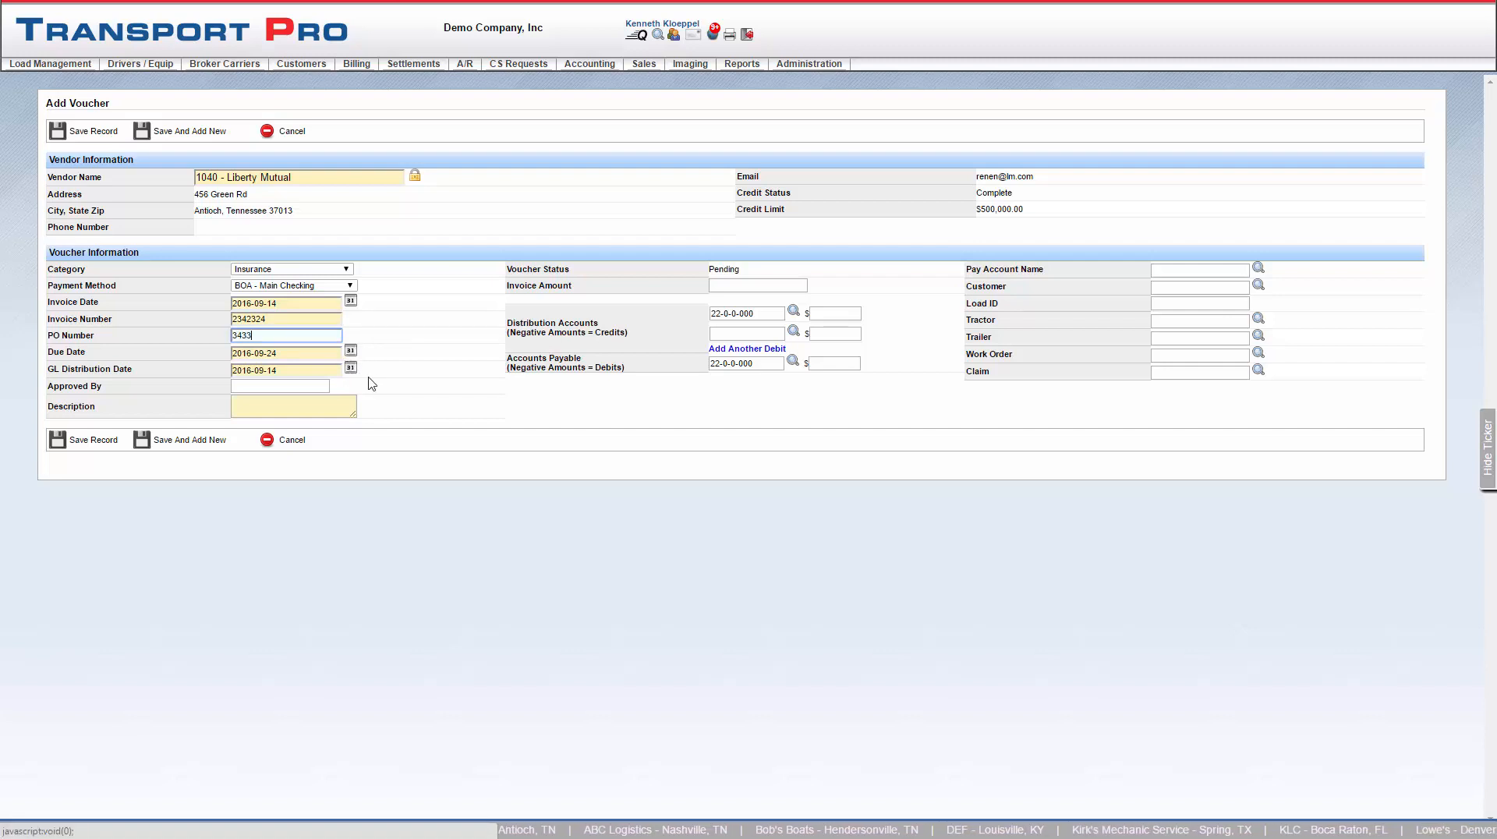
# - Enter GQ as the approver and "Renter's Insurance" as the voucher description
pyautogui.click(331, 387)
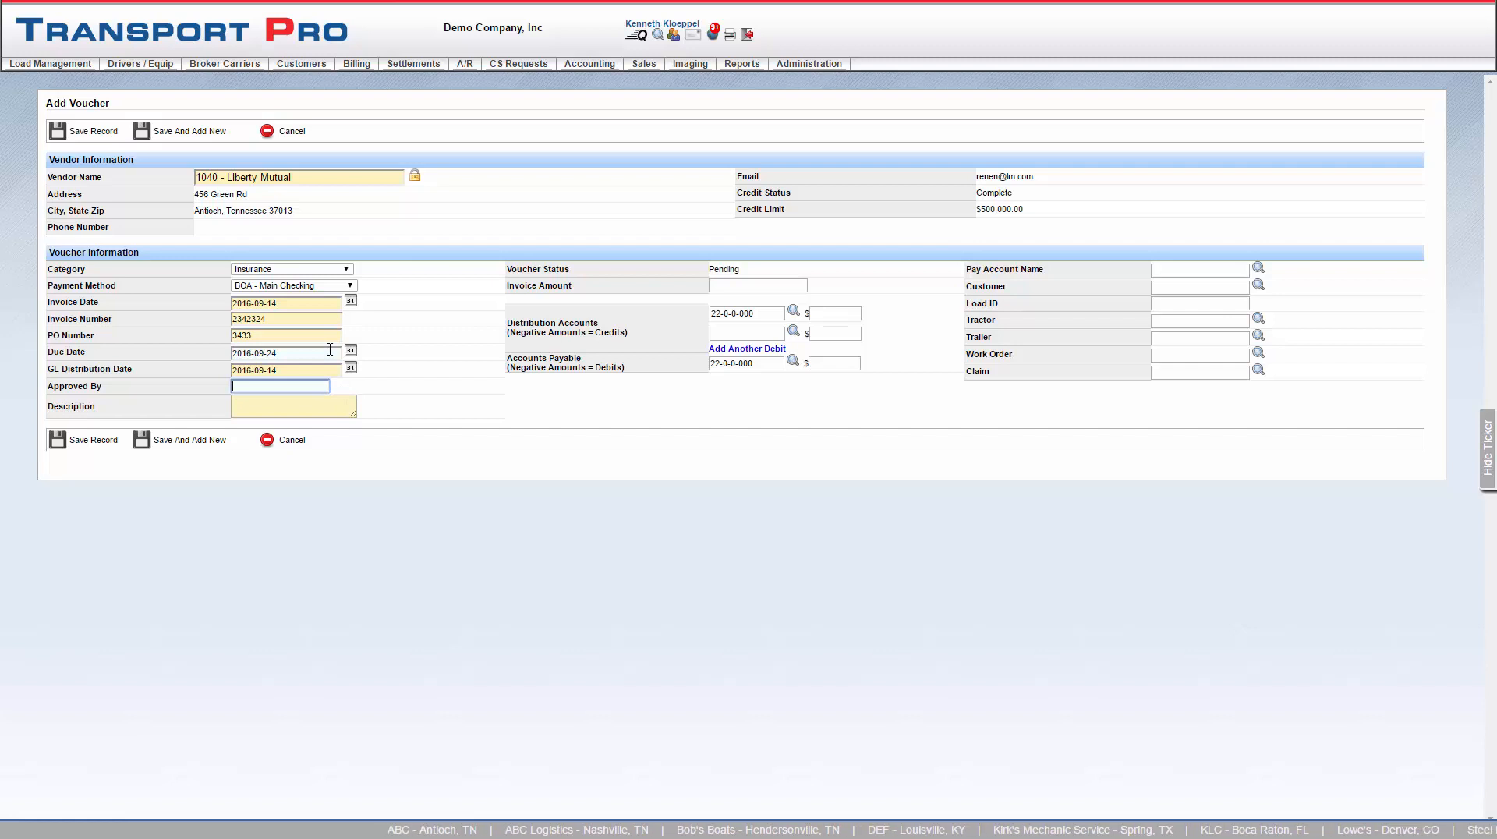
pyautogui.write('GO')
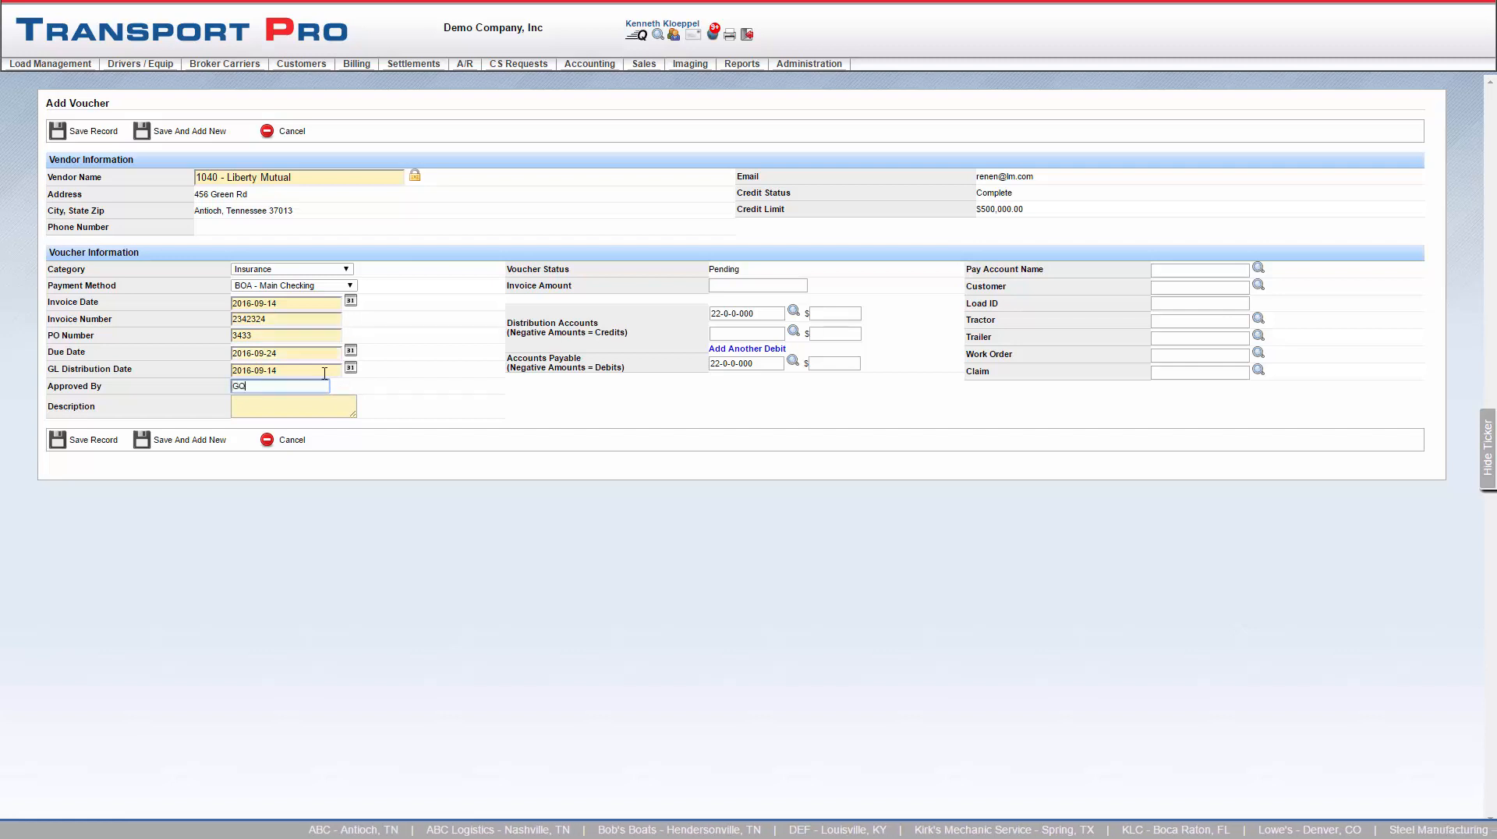
pyautogui.click(276, 403)
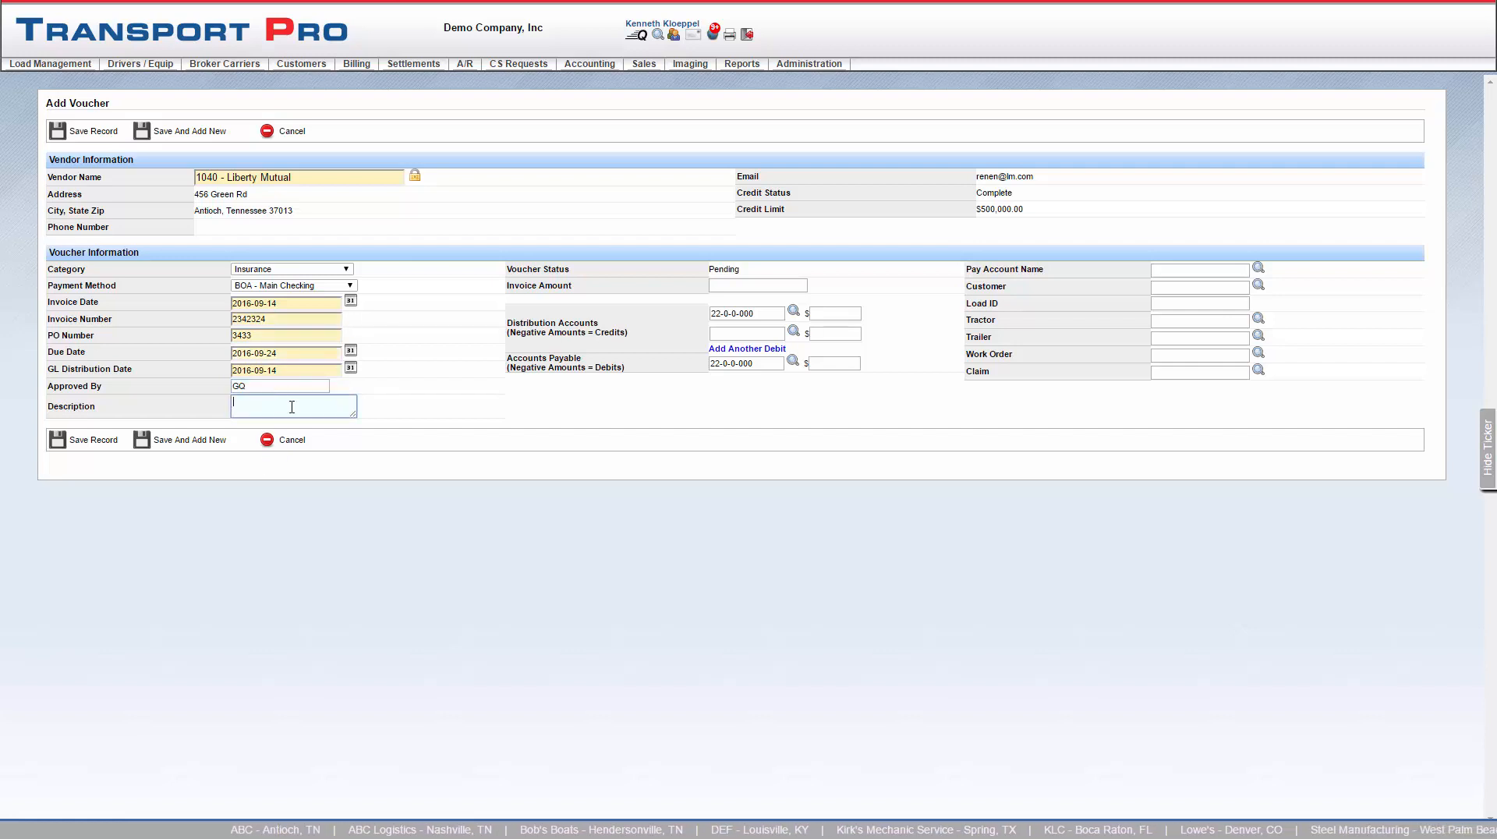
pyautogui.write('Renter')
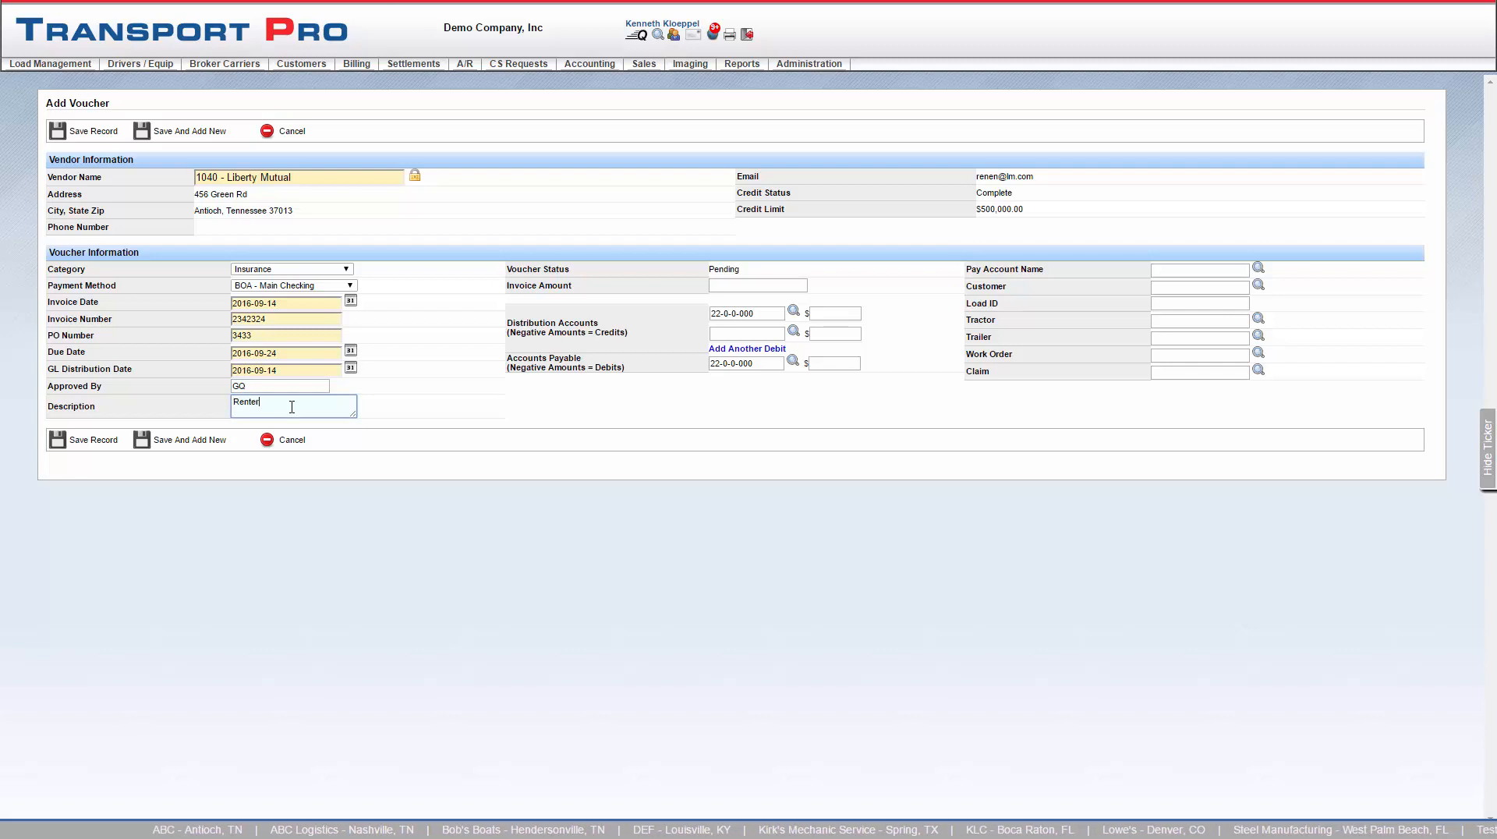
pyautogui.write("'s Insurance")
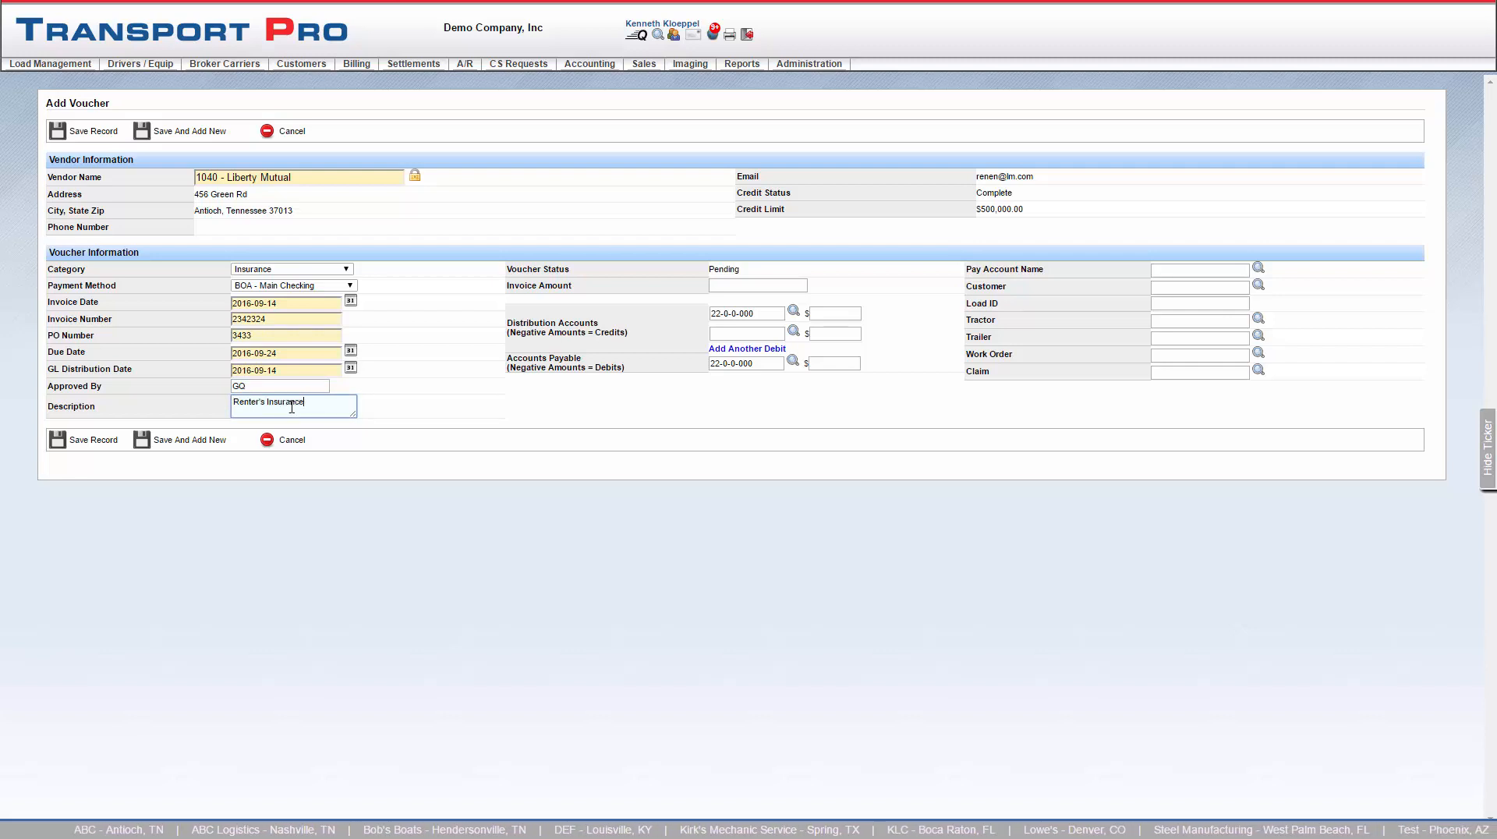
pyautogui.click(246, 389)
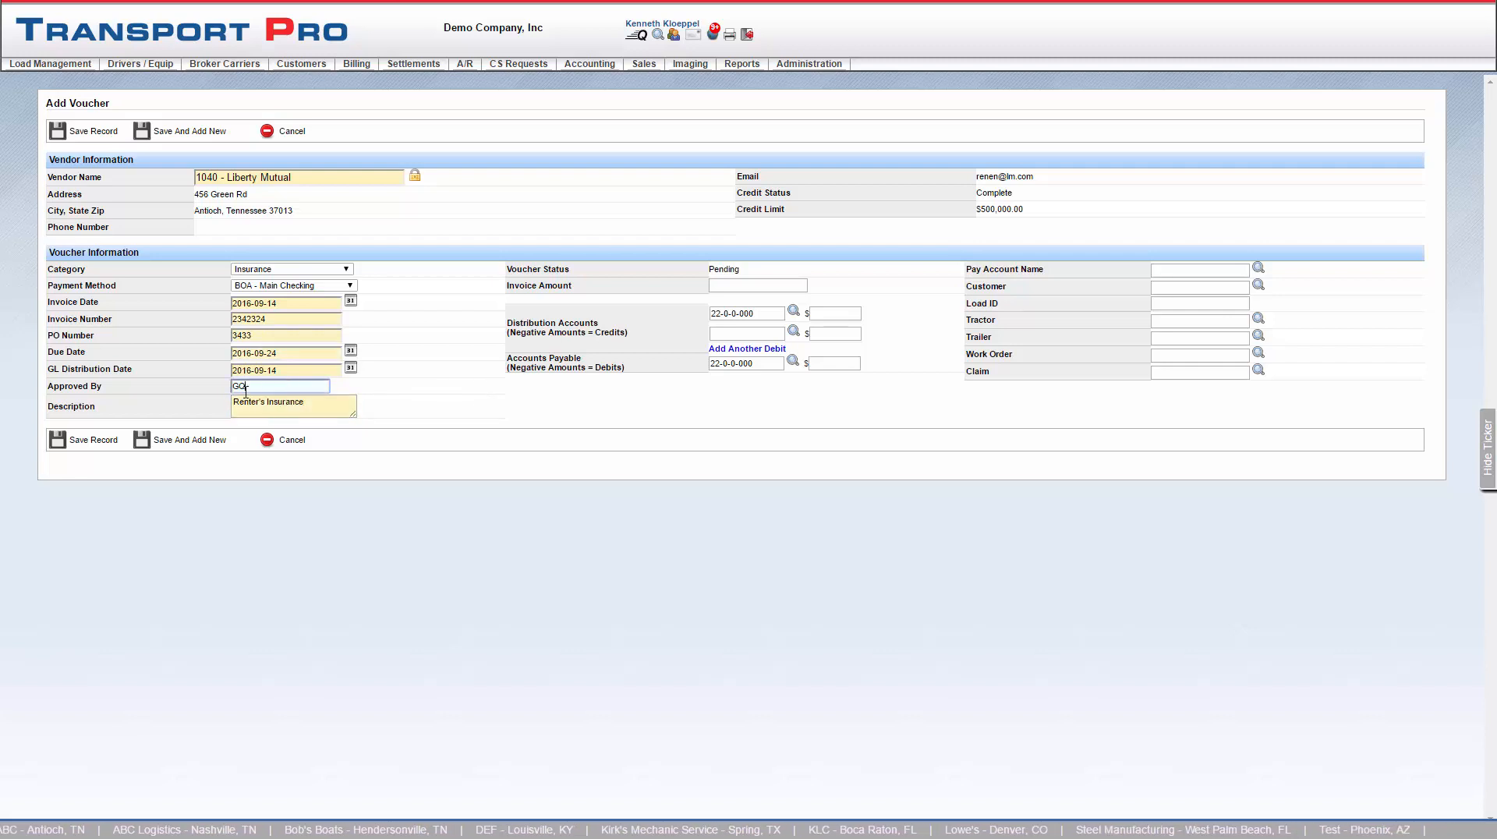
pyautogui.moveTo(245, 393); pyautogui.dragTo(233, 393)
pyautogui.click(375, 384)
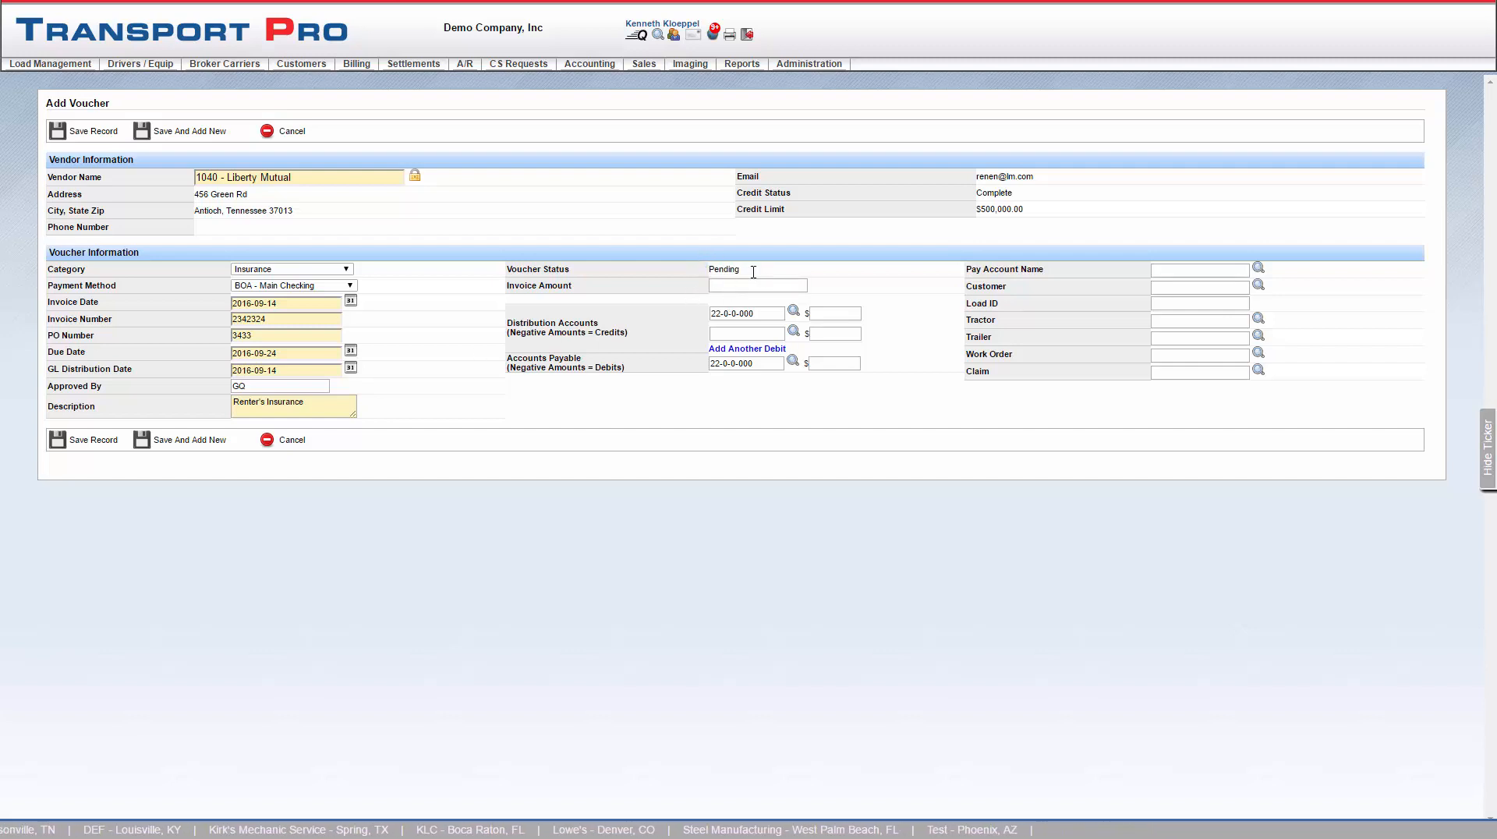
pyautogui.moveTo(753, 271); pyautogui.dragTo(709, 272)
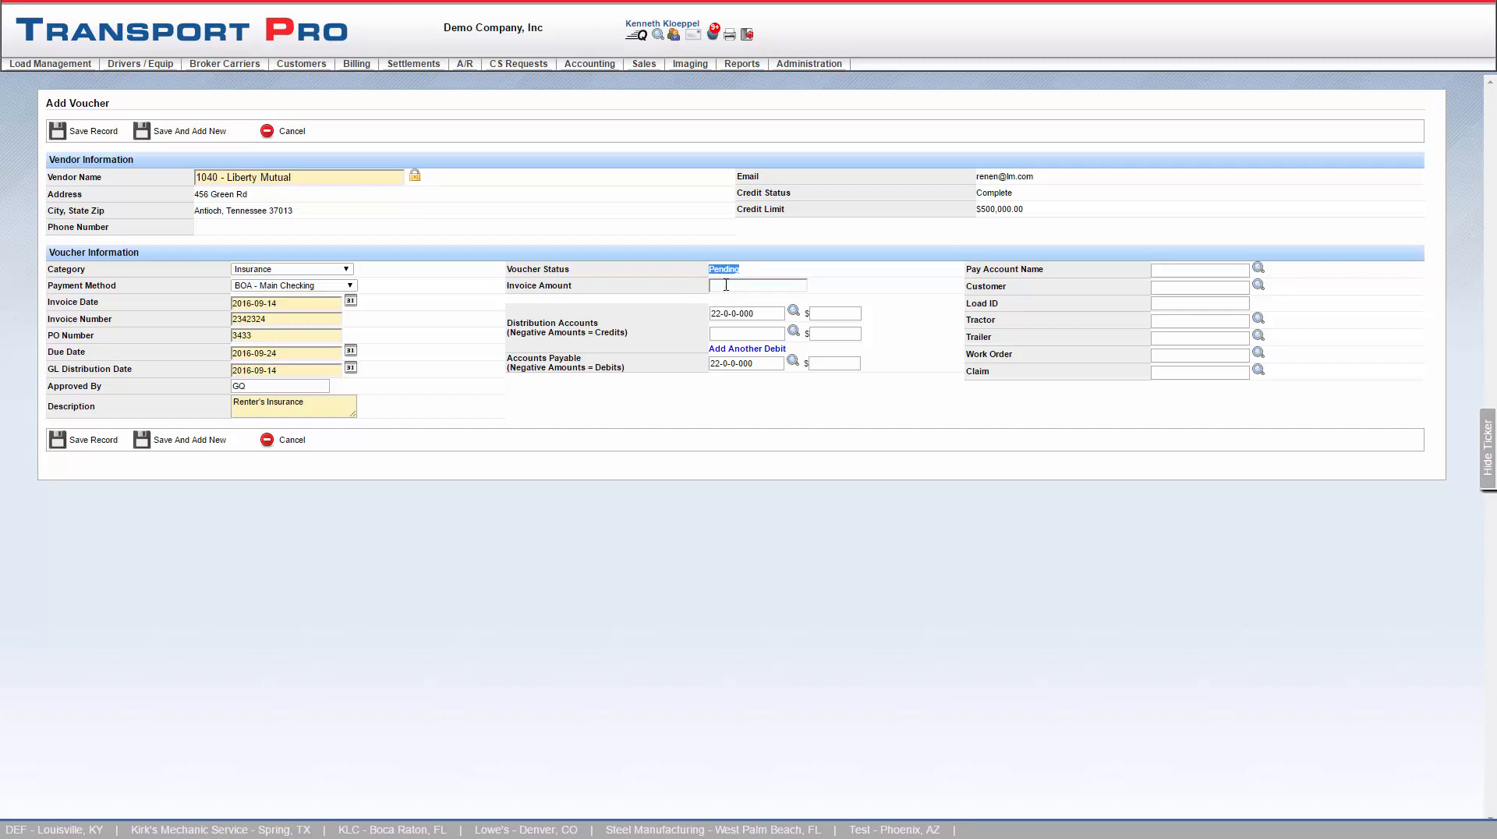
# - Set the invoice amount to 400 and save the voucher record
pyautogui.click(726, 285)
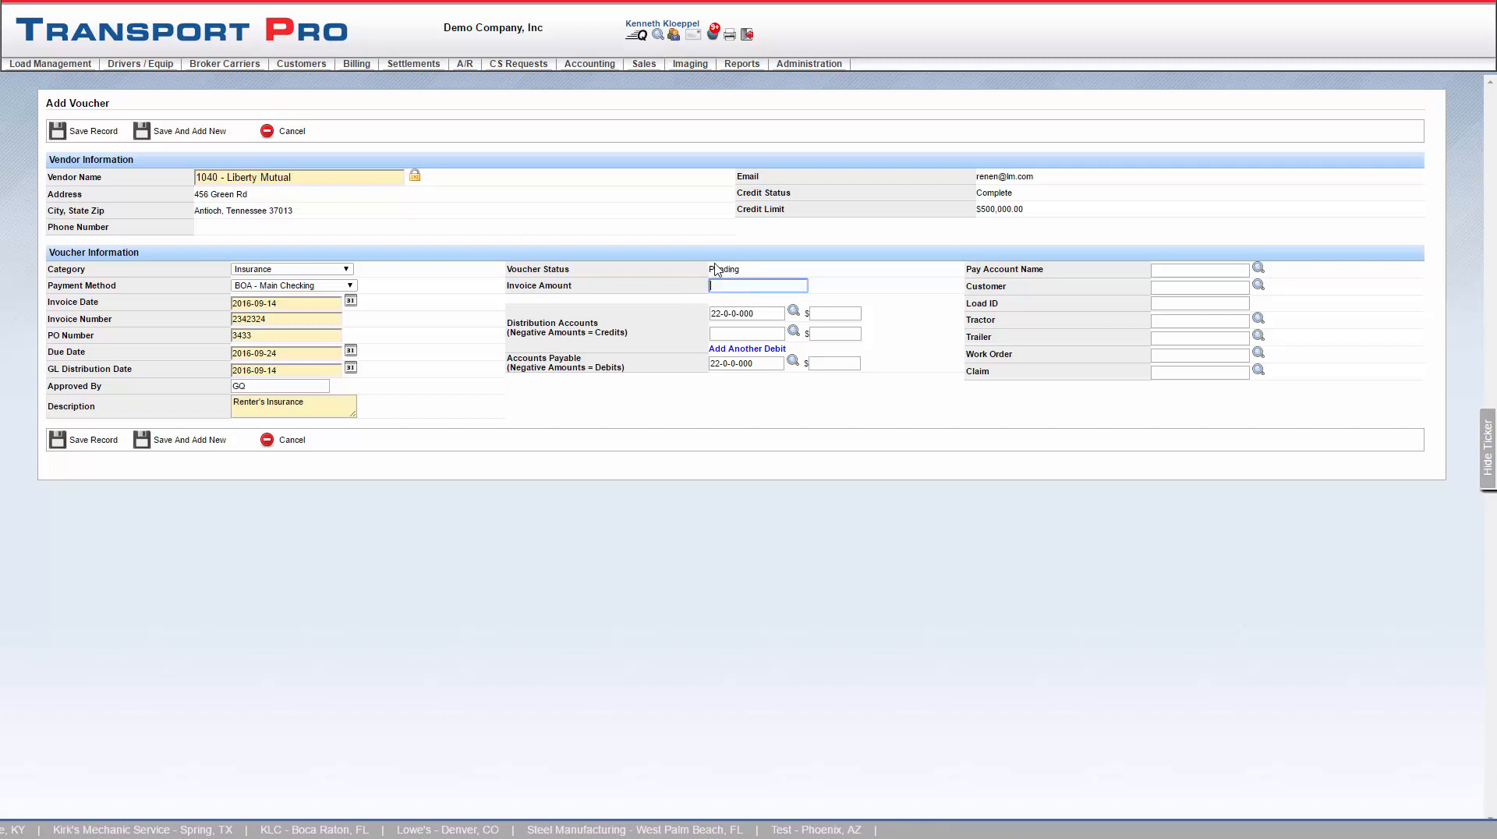
pyautogui.write('400')
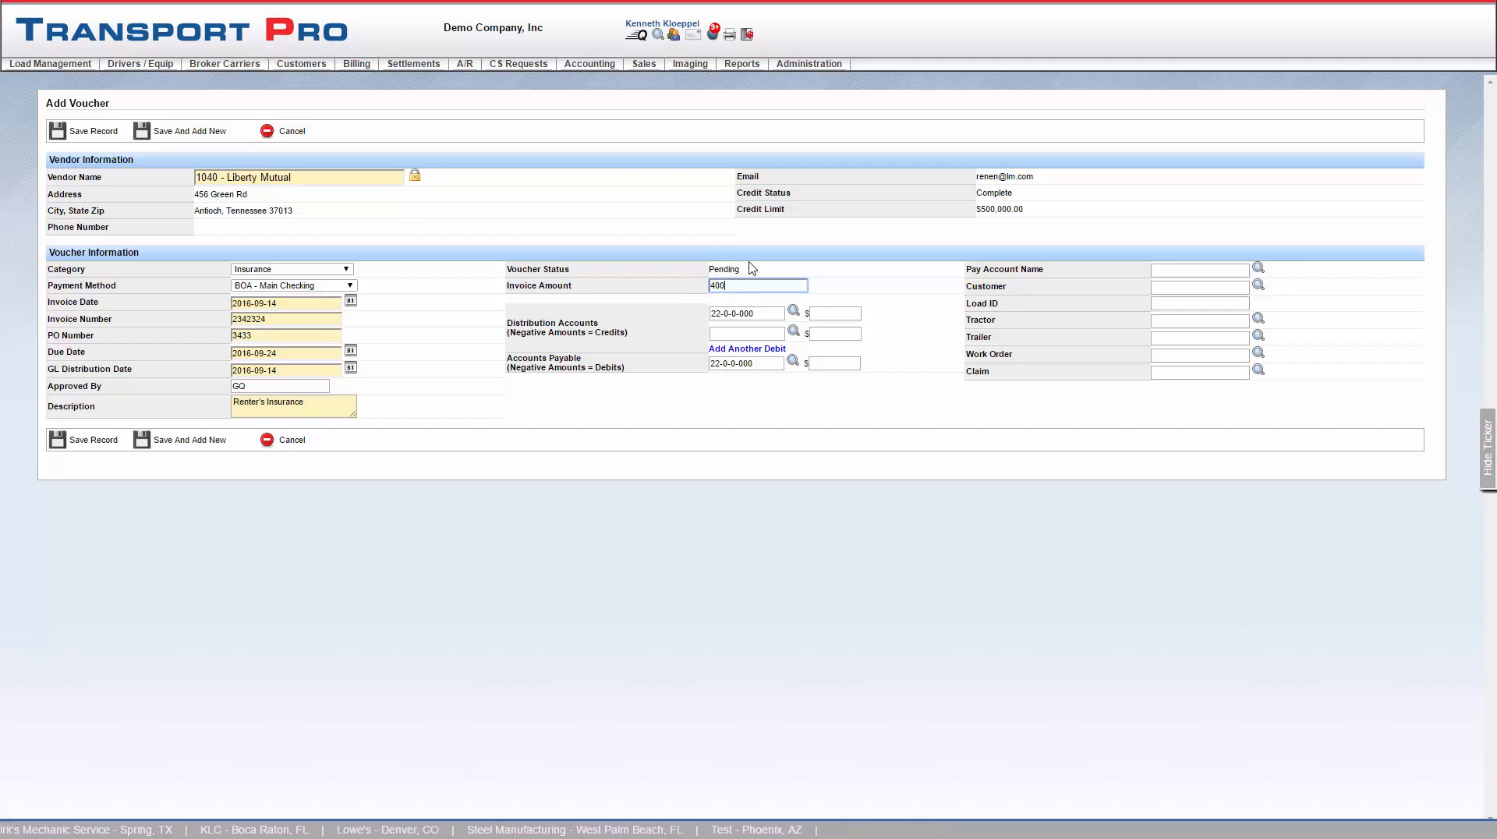
pyautogui.click(896, 295)
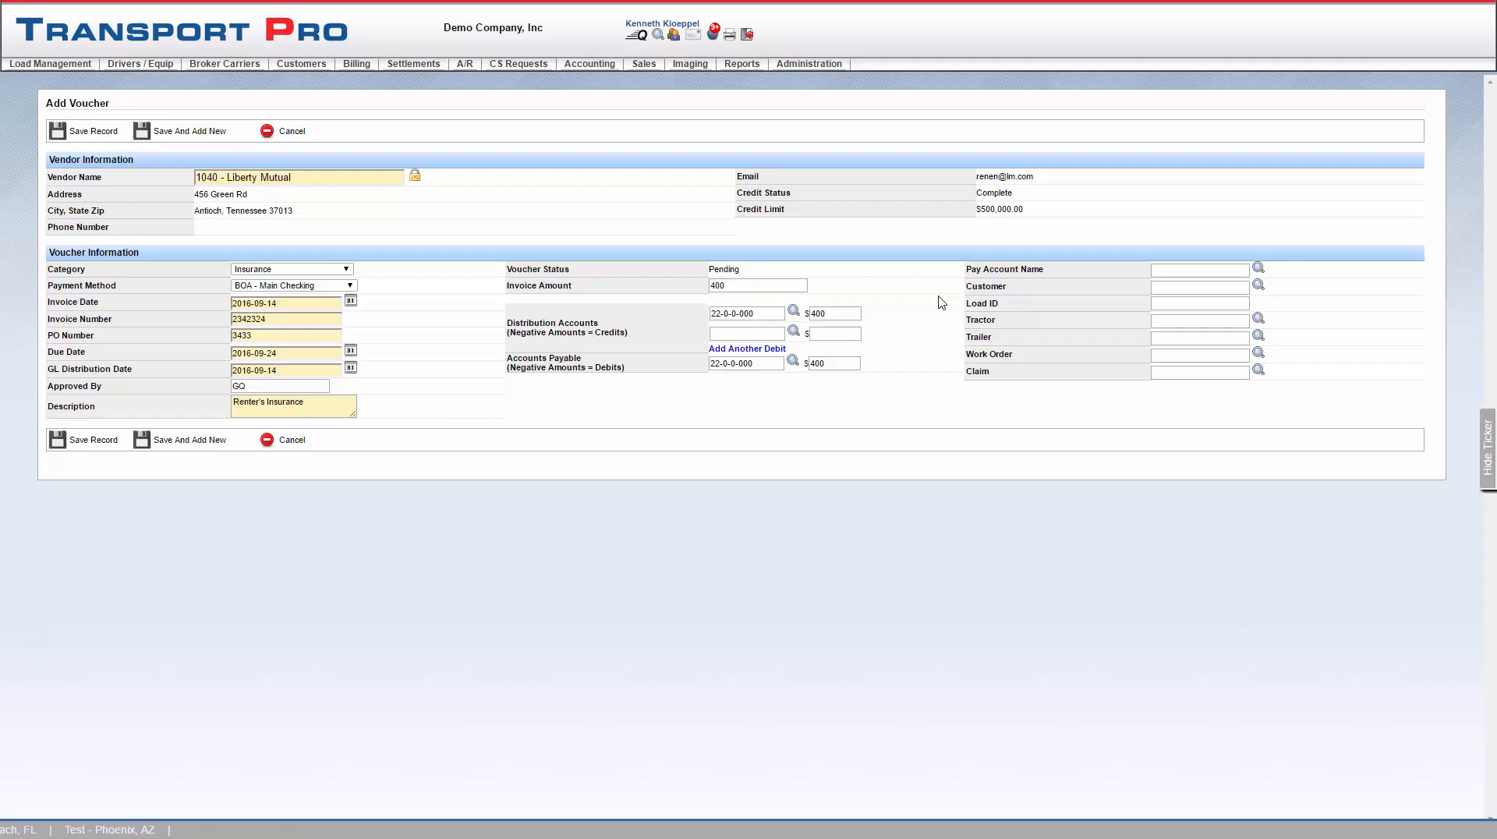
pyautogui.click(98, 134)
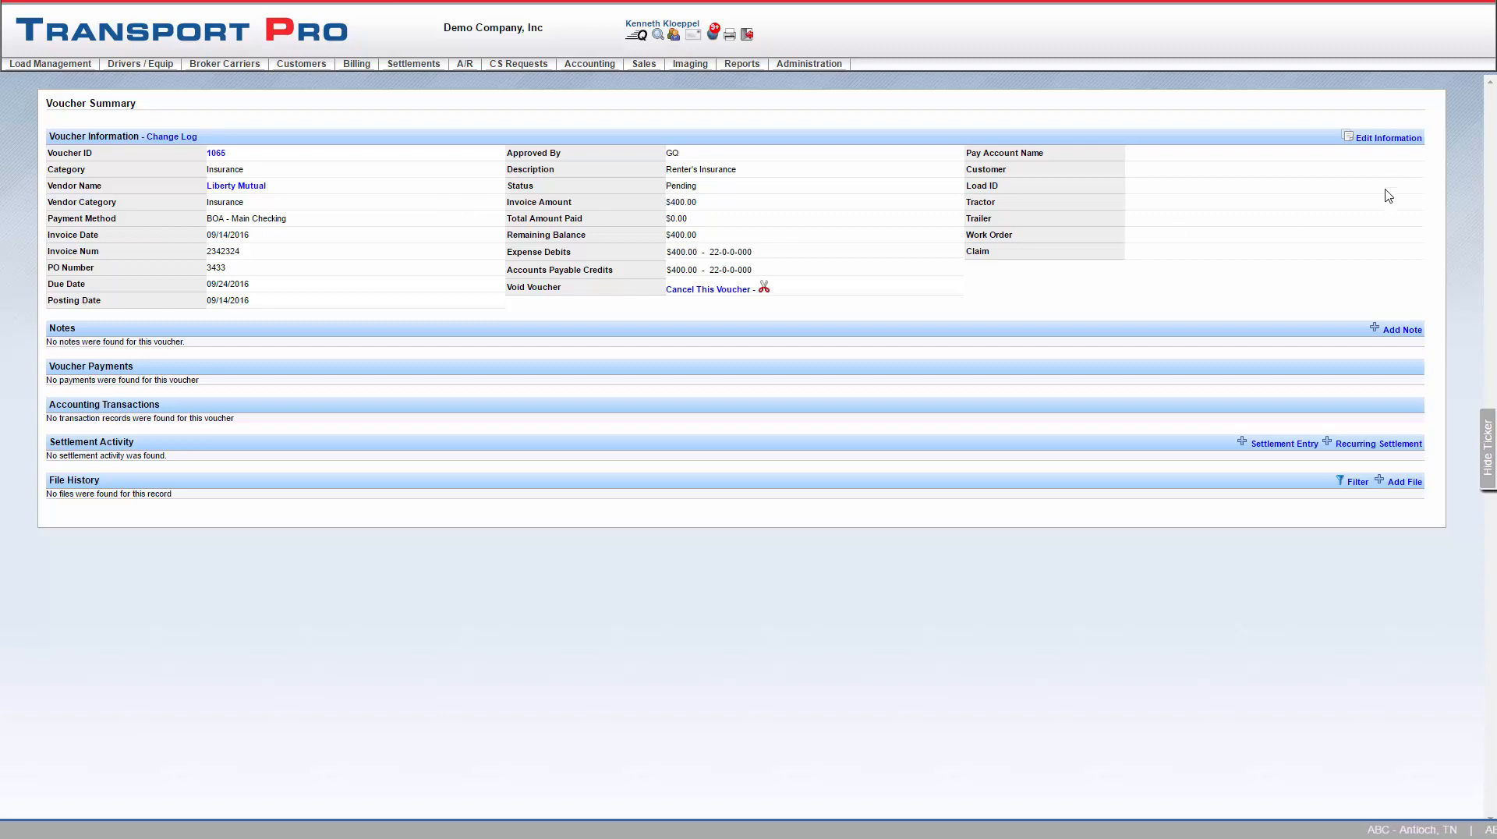
# - Open the Post Pending Vouchers page for accounts payable
pyautogui.click(726, 291)
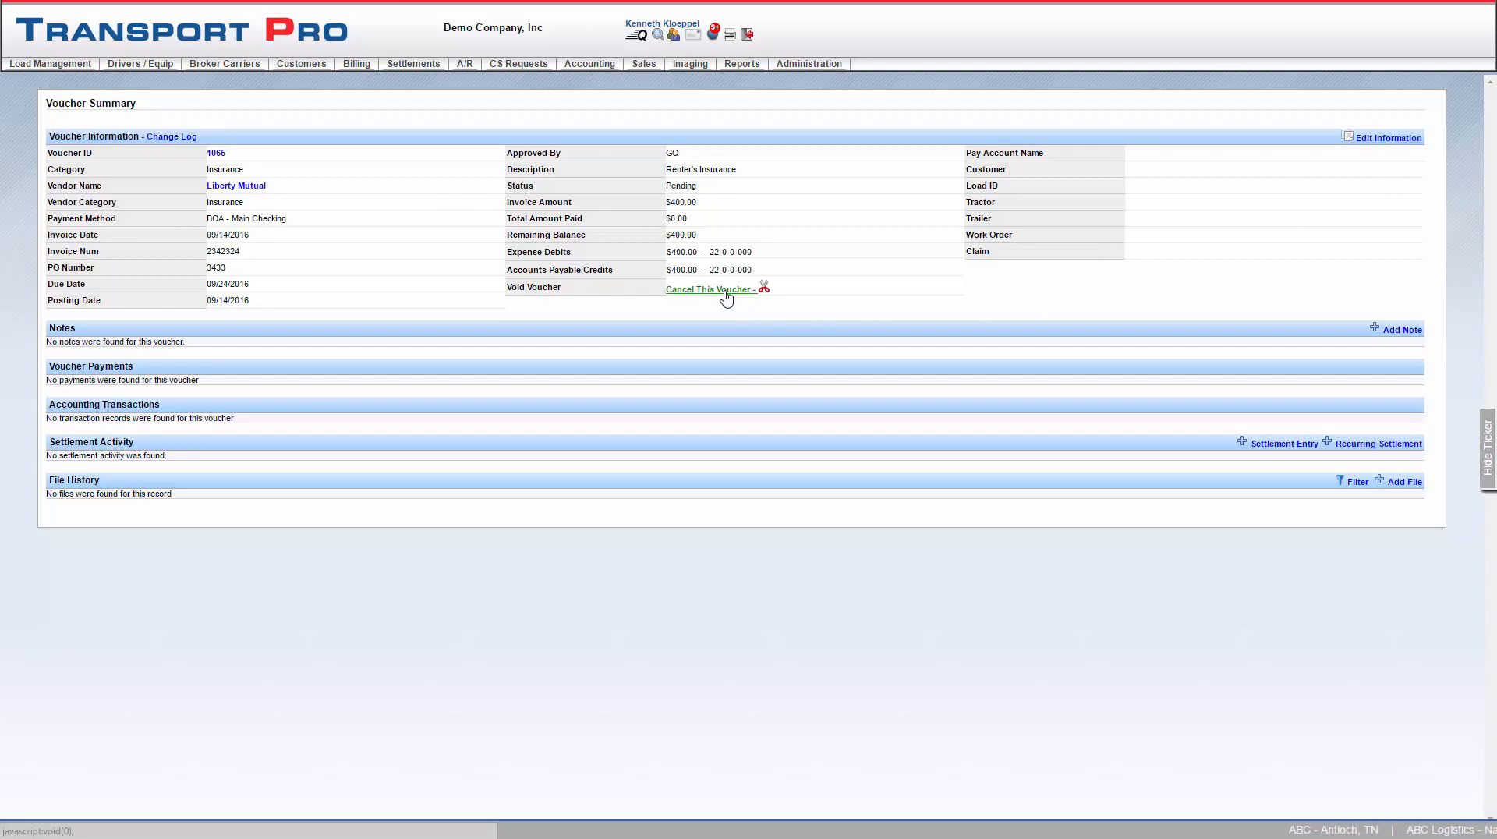
pyautogui.click(872, 99)
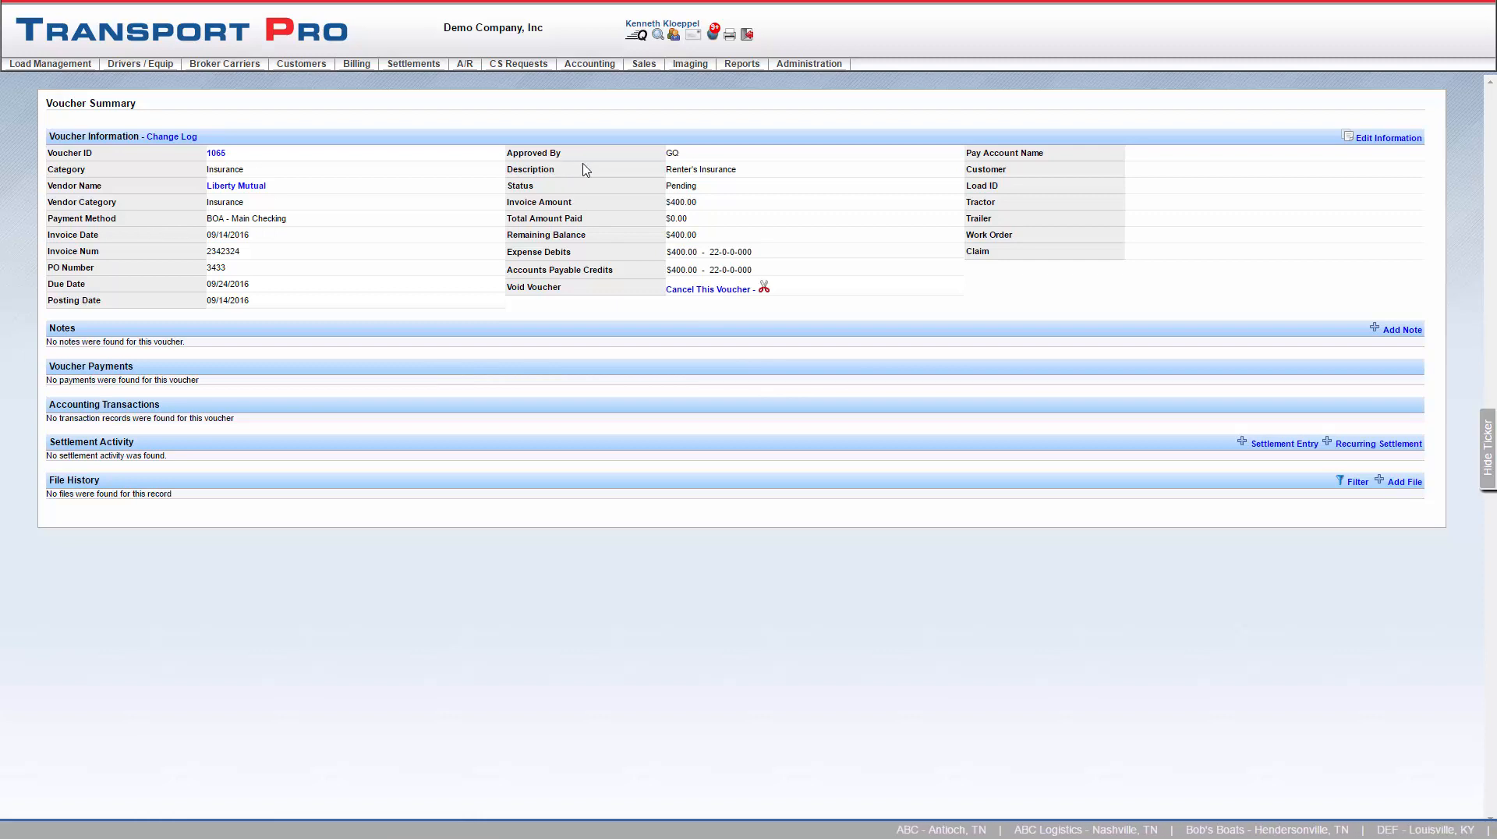
pyautogui.moveTo(607, 69)
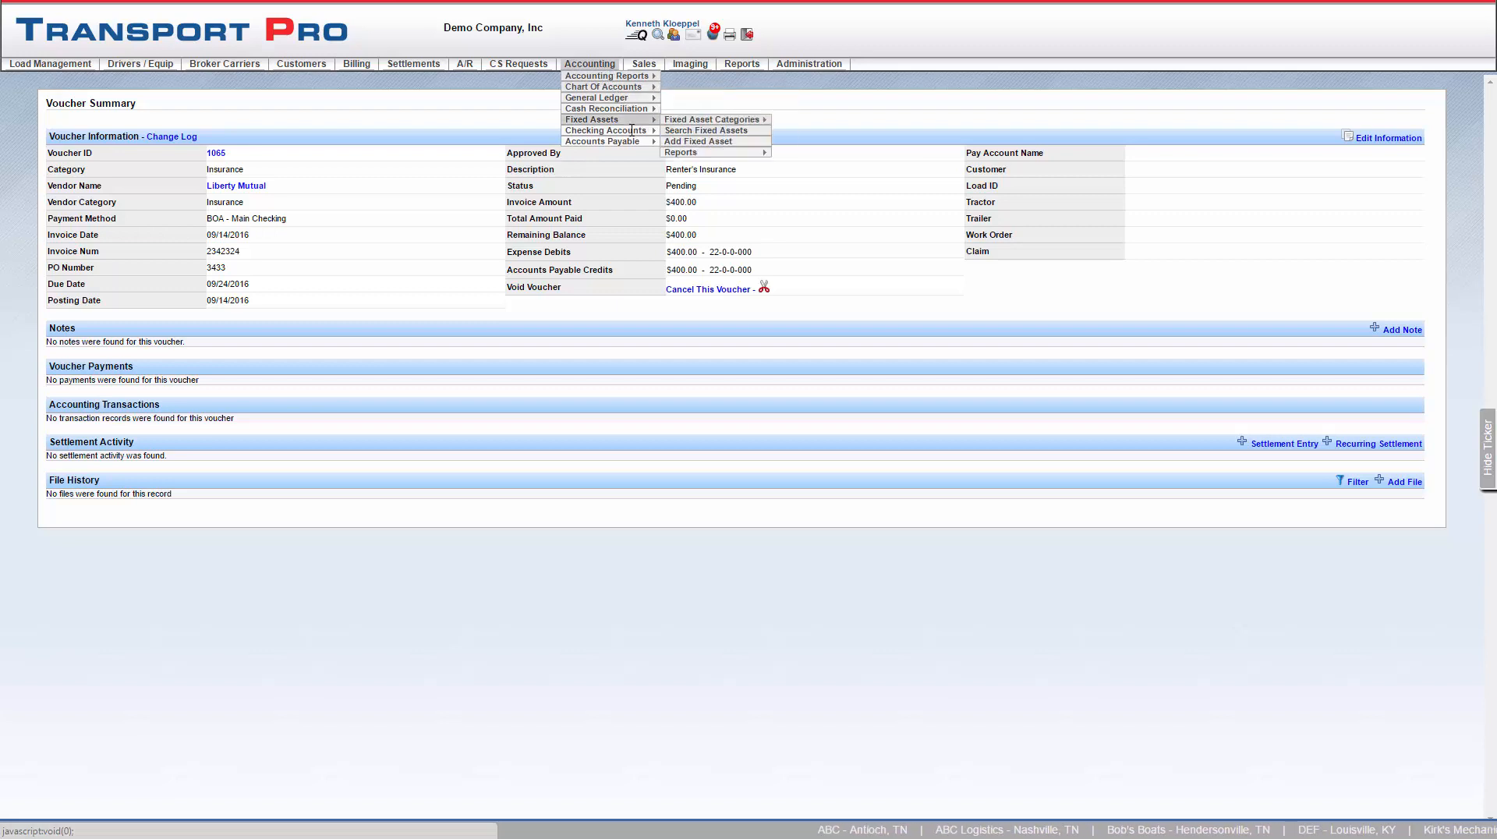
pyautogui.moveTo(634, 140)
pyautogui.moveTo(729, 143)
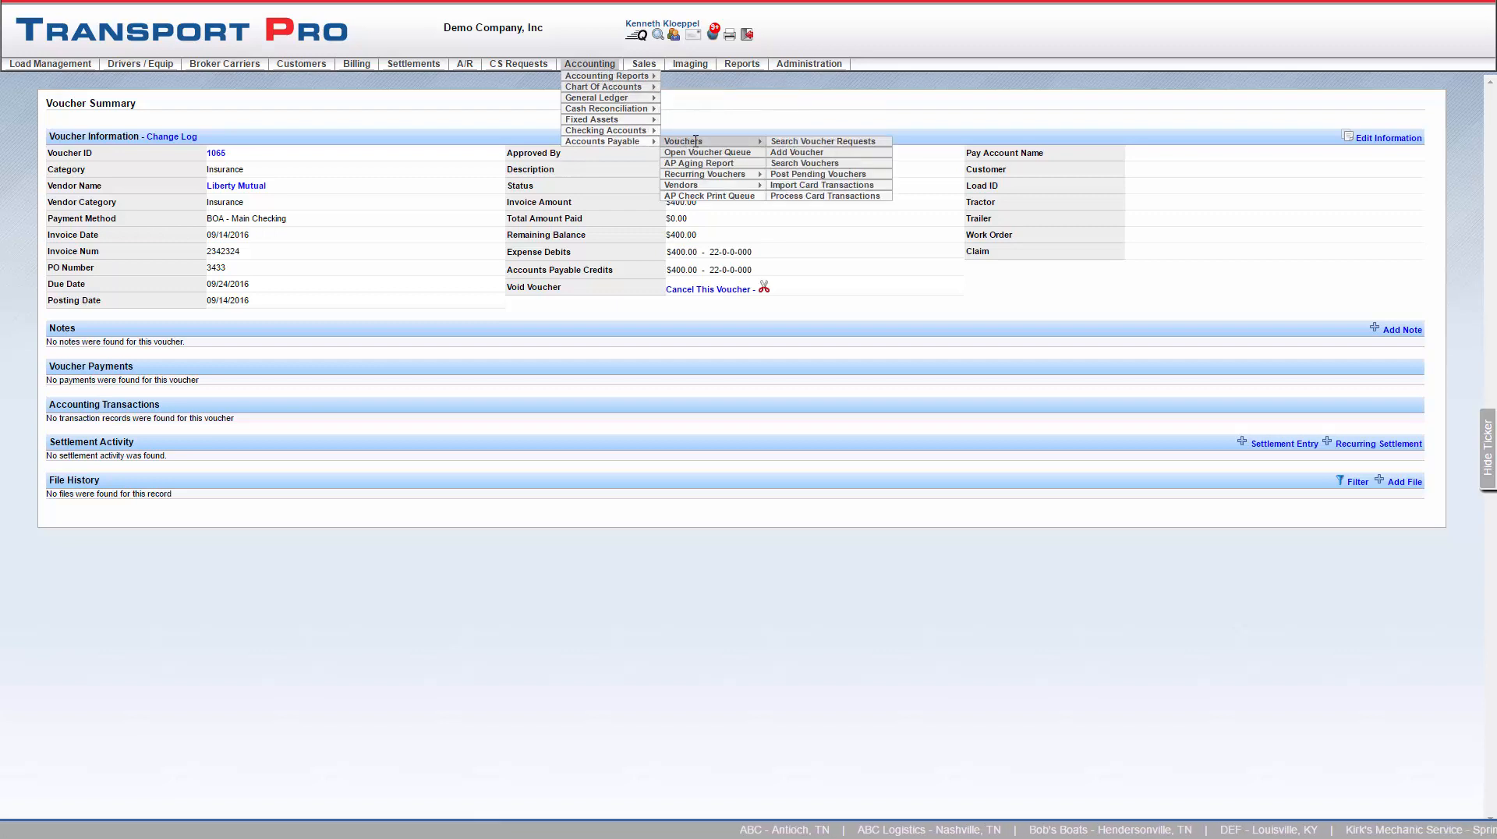
pyautogui.click(812, 174)
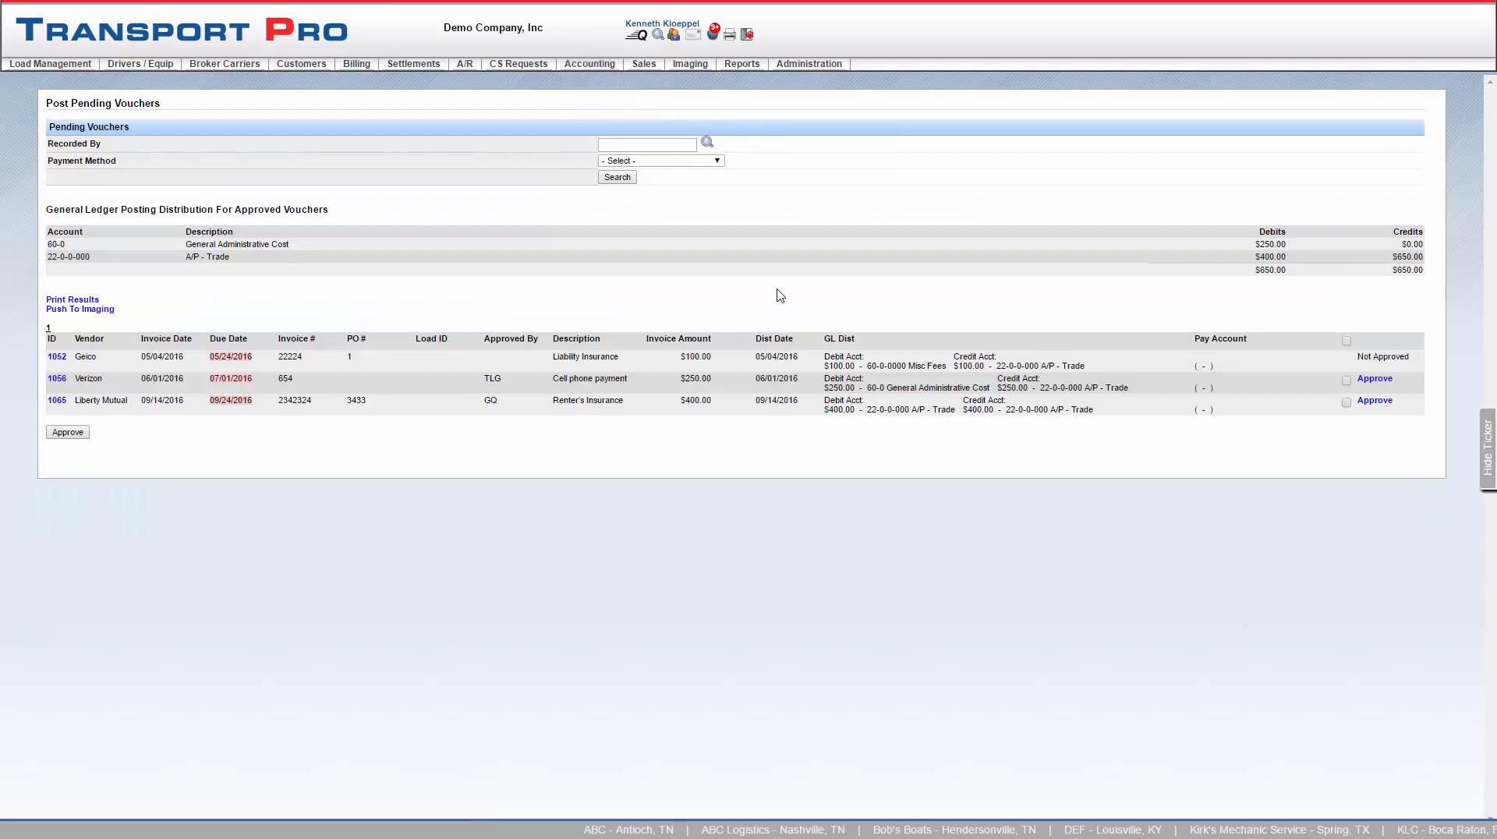
# - Select Liberty Mutual's pending voucher 1065 and approve it for posting
pyautogui.click(646, 144)
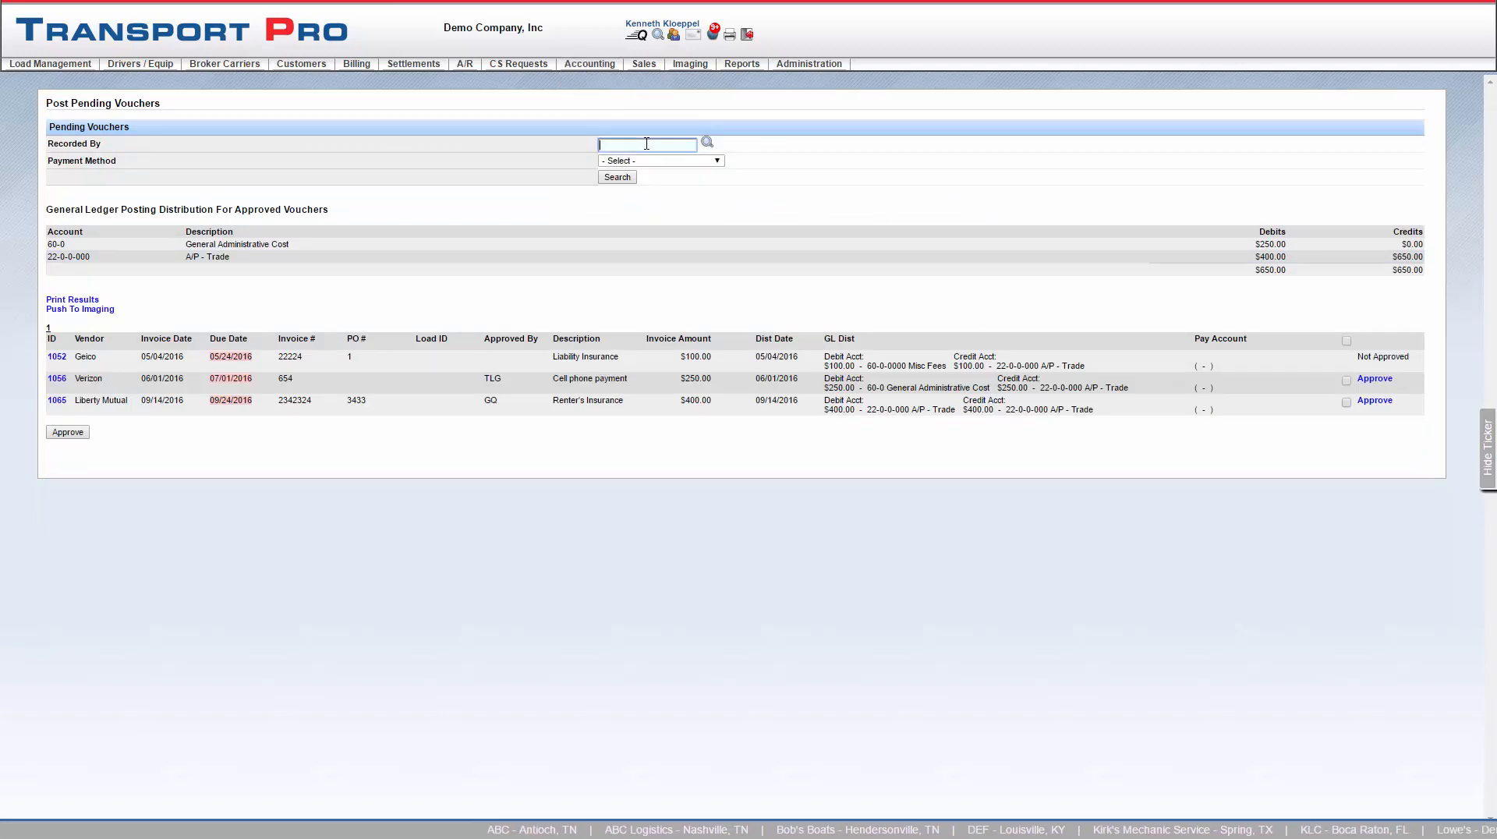
pyautogui.click(715, 163)
pyautogui.click(715, 162)
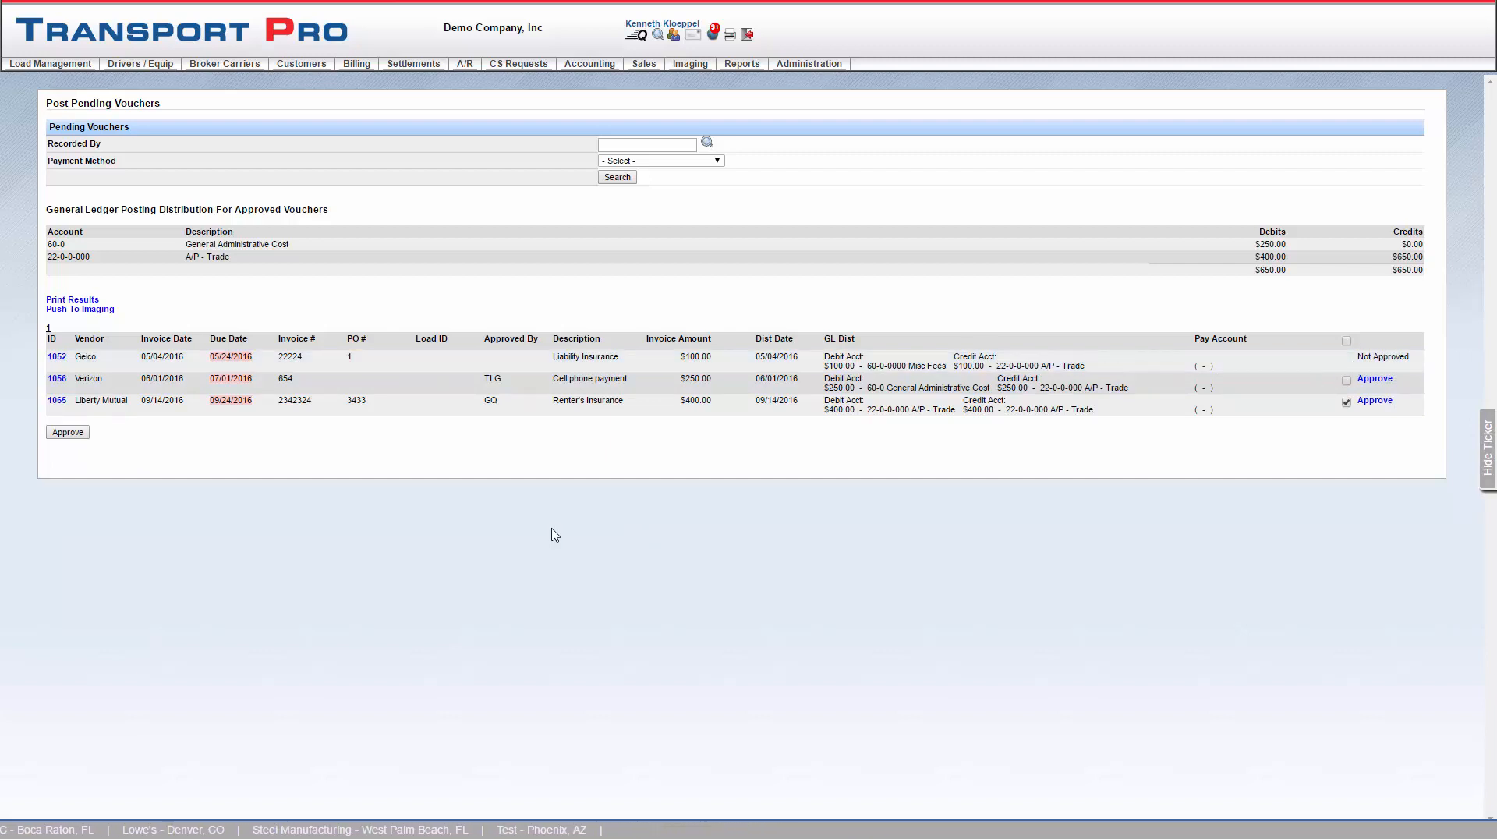
pyautogui.click(67, 433)
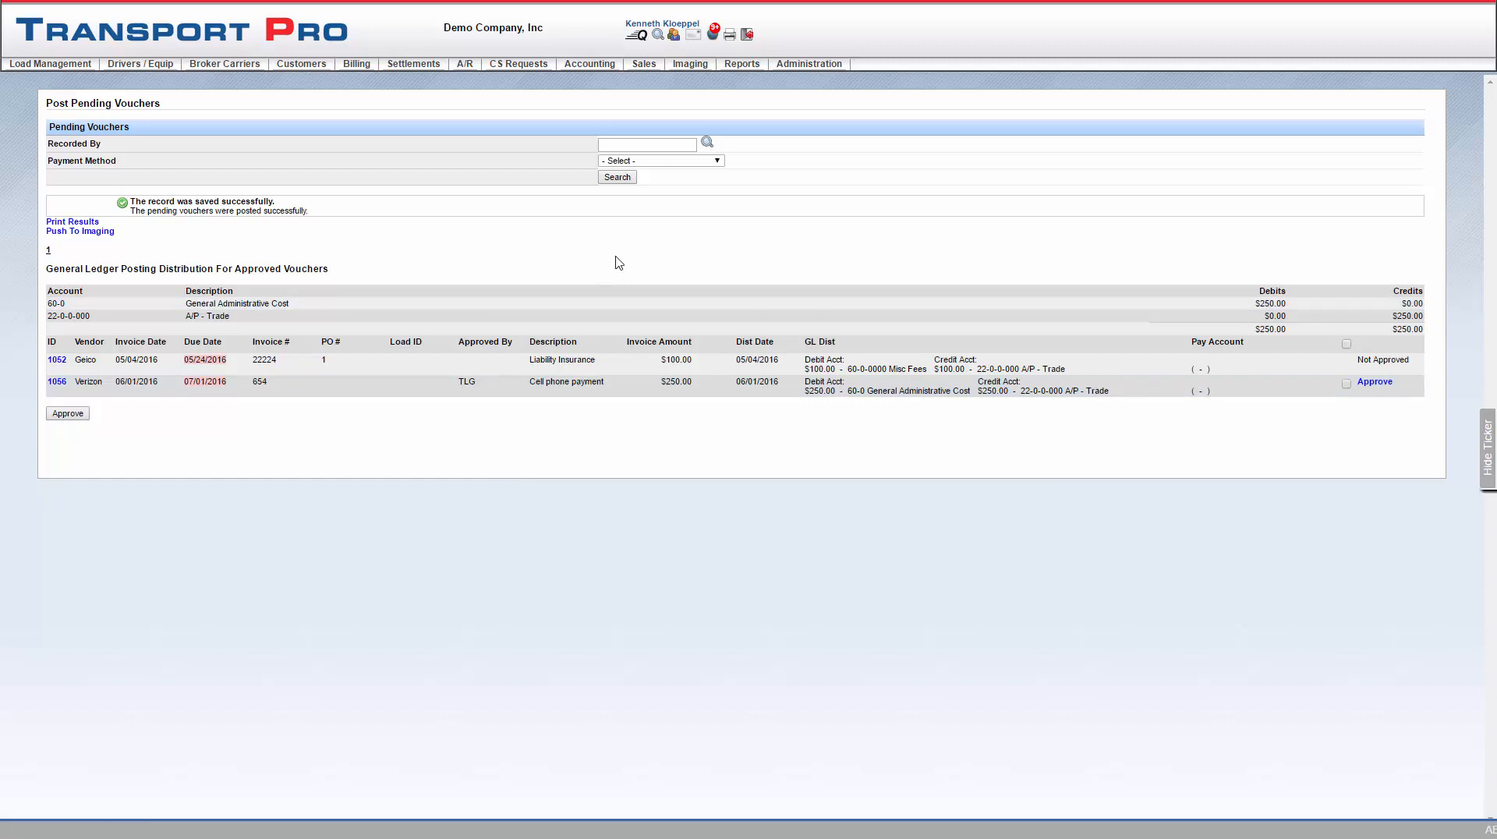
# - Open the Open Voucher Queue and select Liberty Mutual's voucher 1065 for payment
pyautogui.moveTo(641, 148)
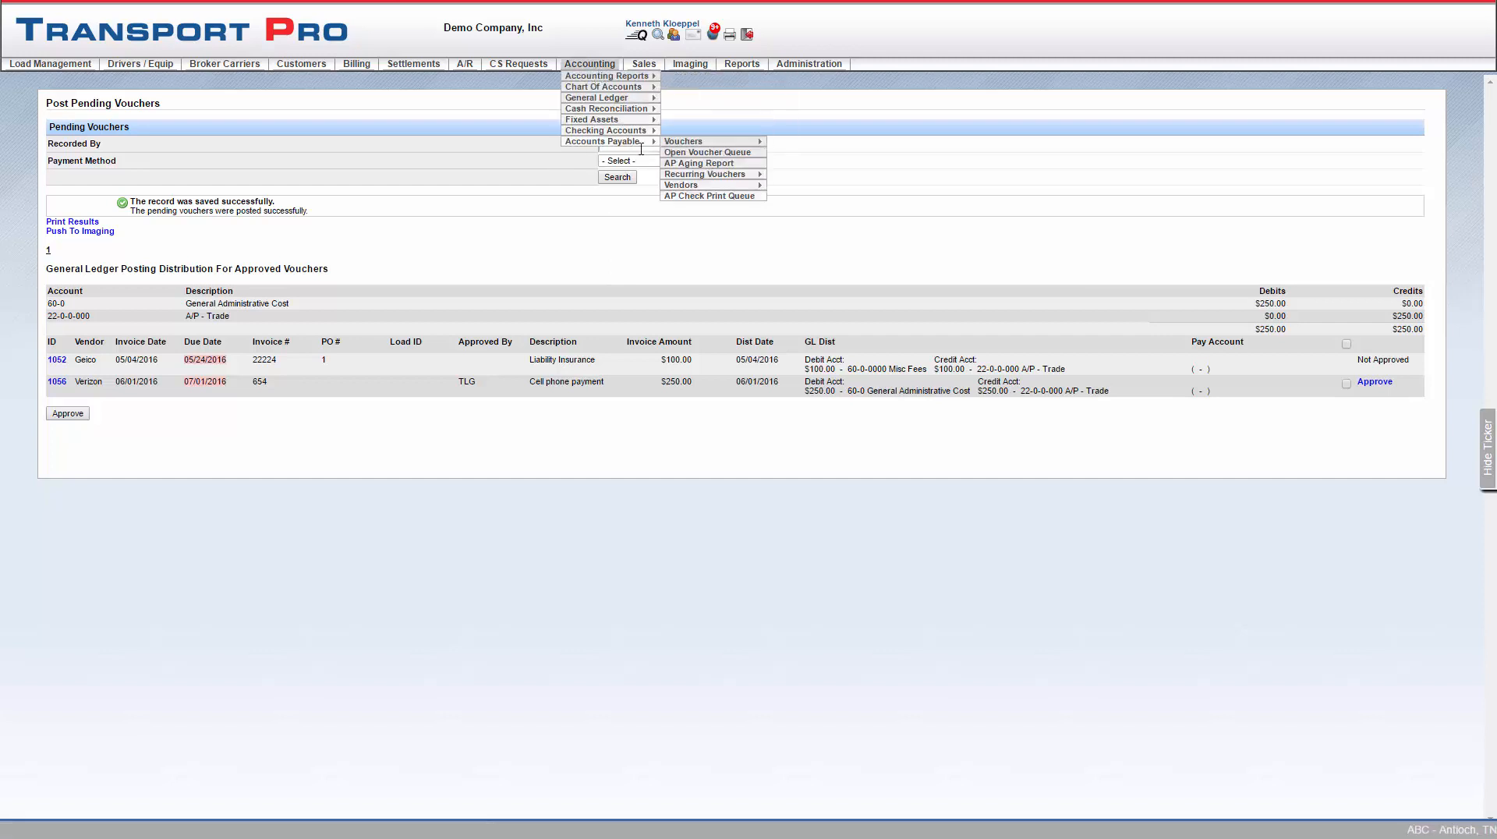
pyautogui.click(716, 165)
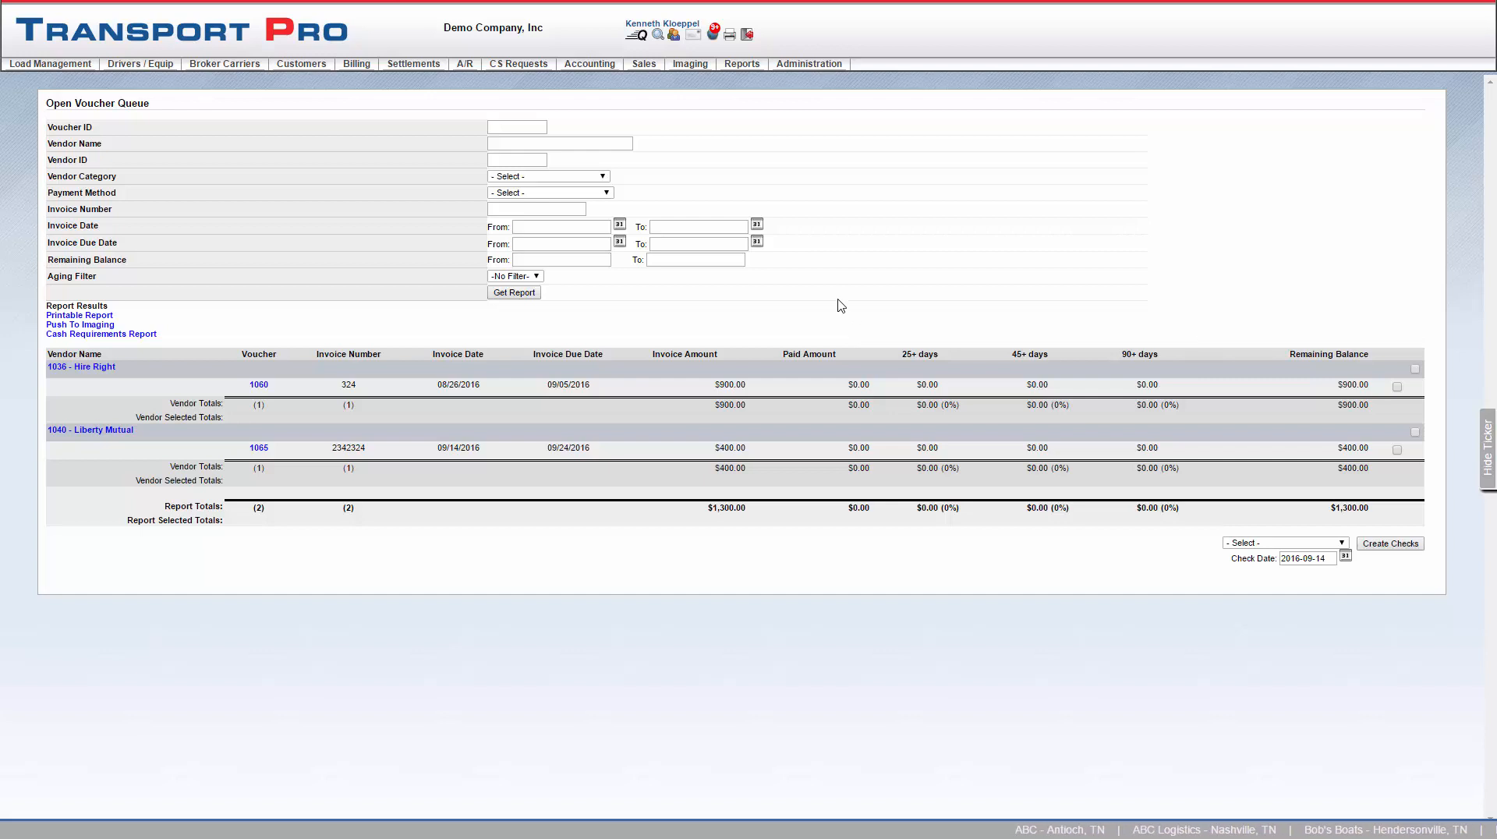
pyautogui.click(515, 129)
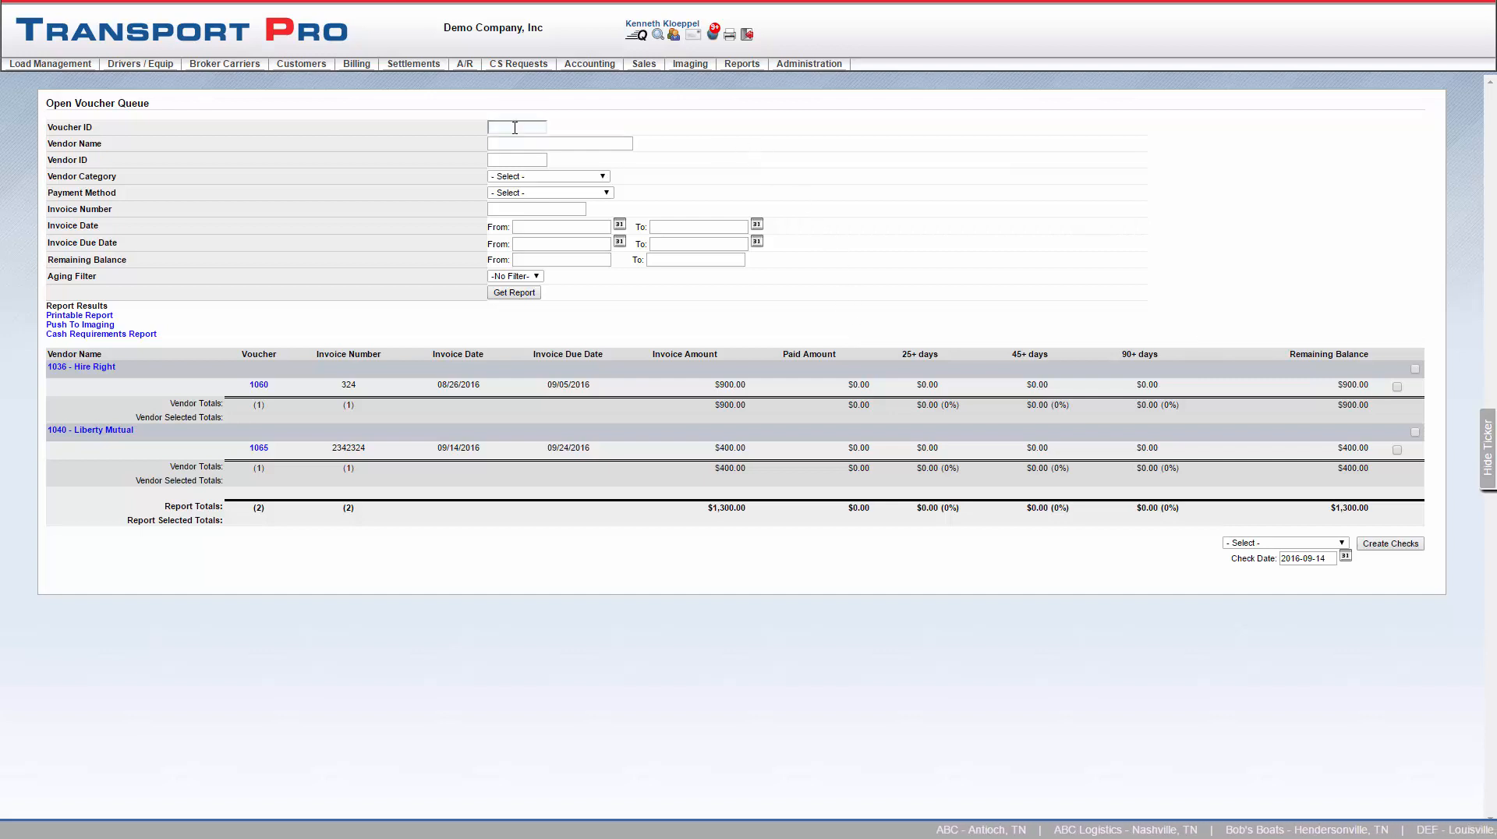
pyautogui.click(515, 128)
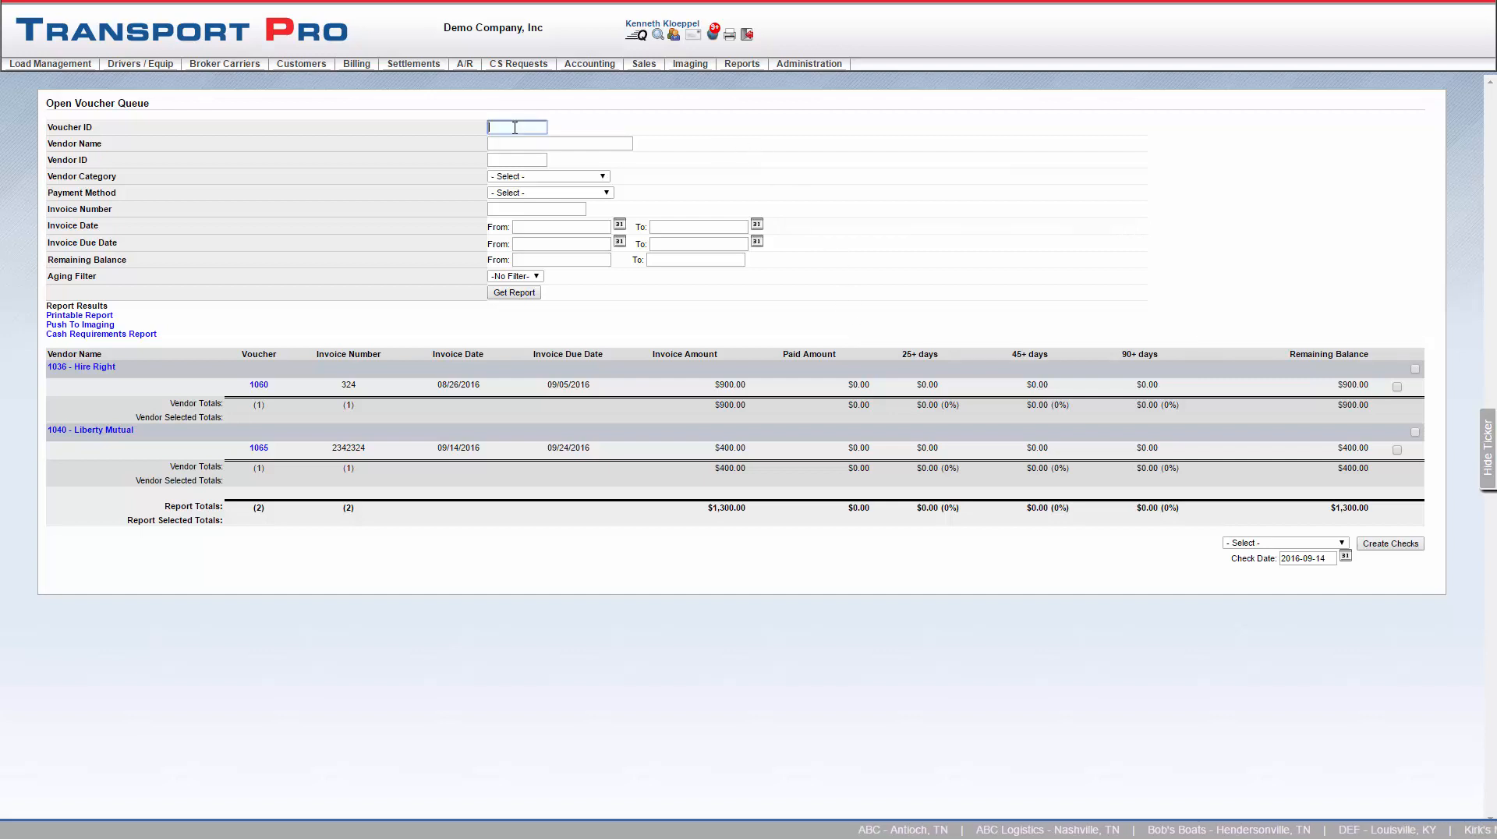
pyautogui.click(518, 161)
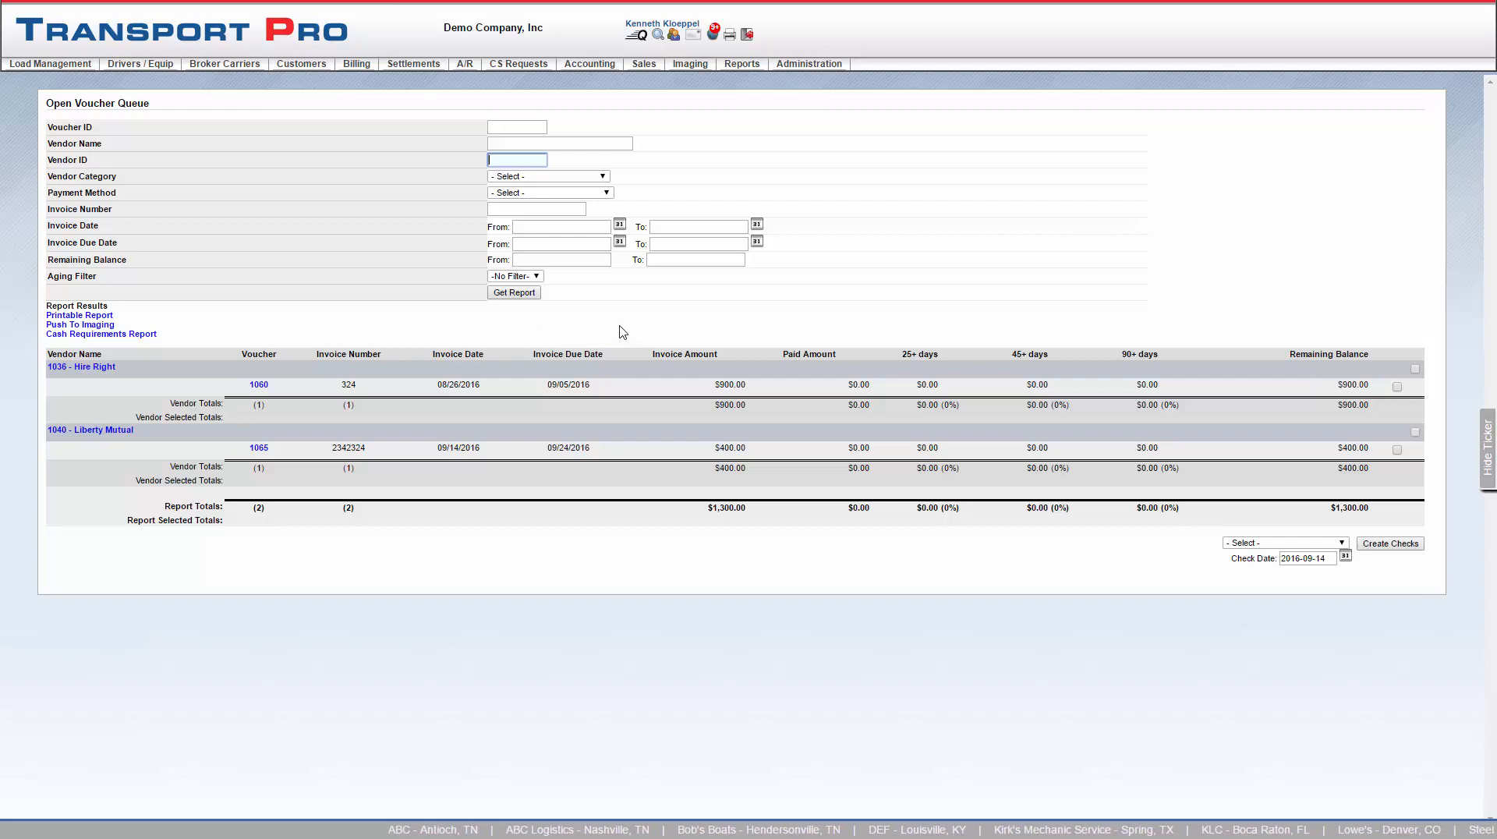
pyautogui.click(1398, 450)
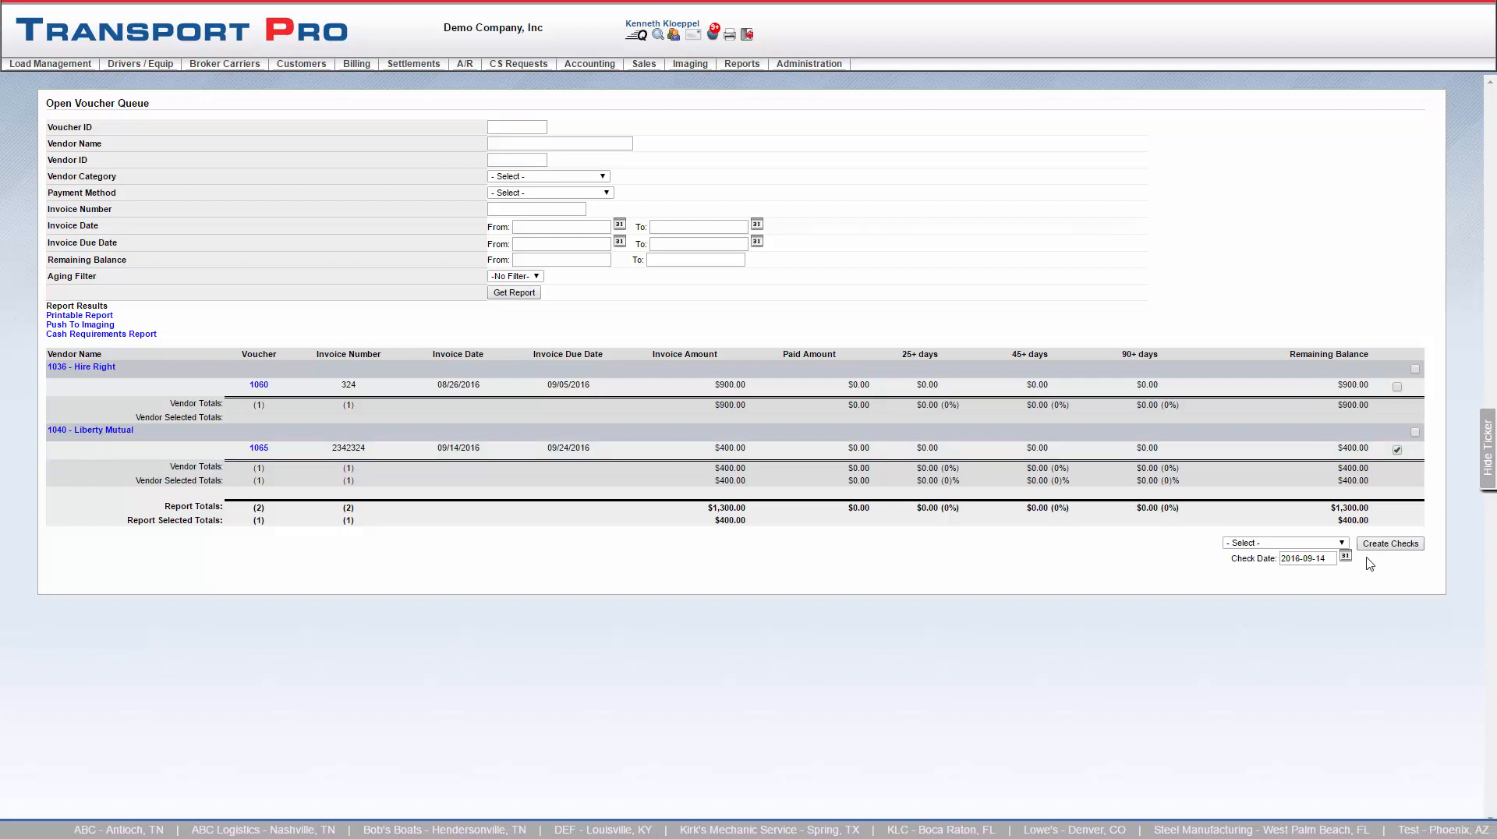
# - Create checks for the selected voucher from BOA - Main Checking with check date September 14, 2016
pyautogui.click(1342, 543)
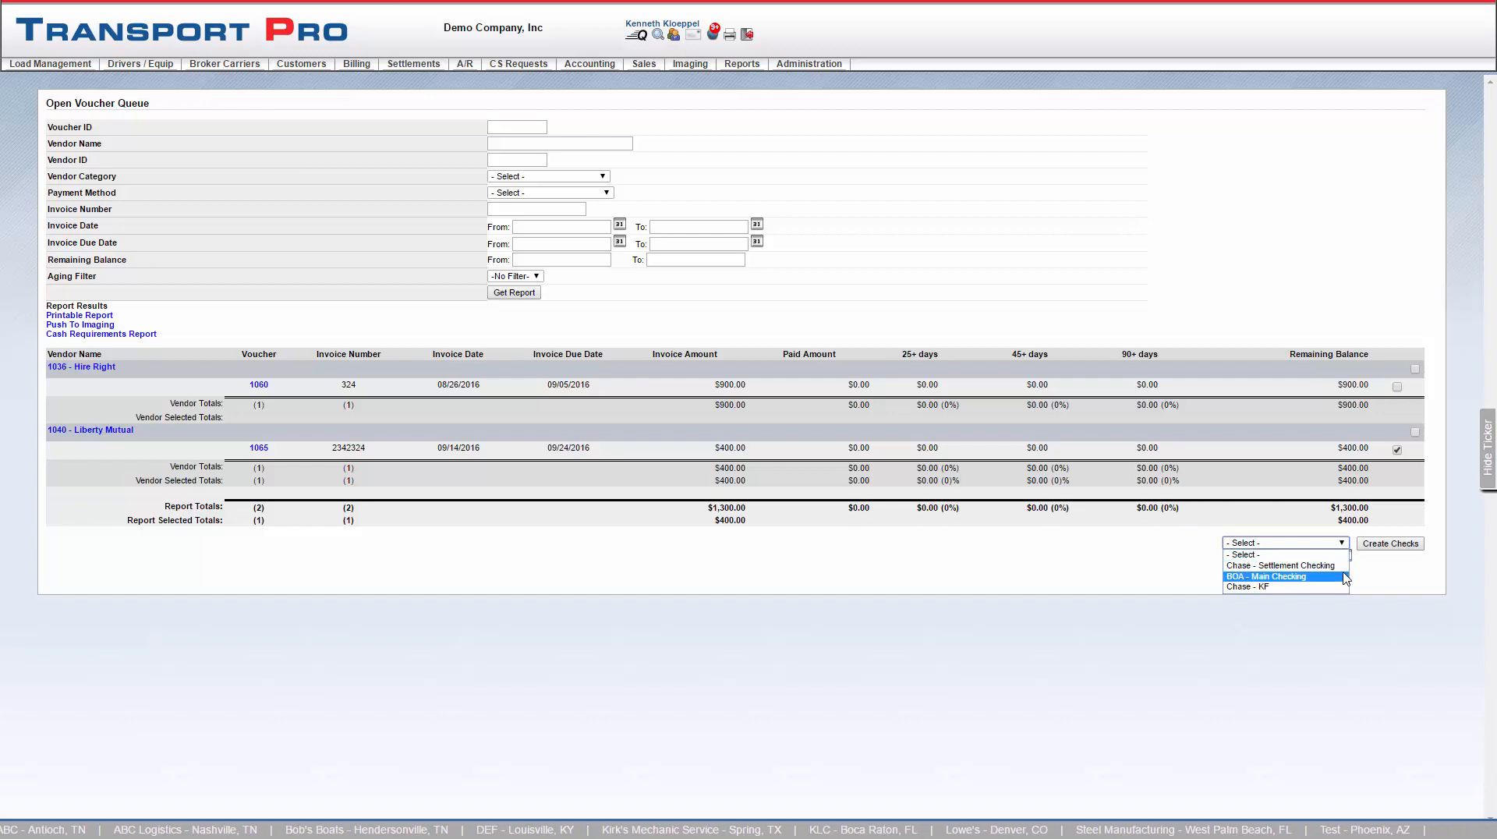
pyautogui.click(1344, 576)
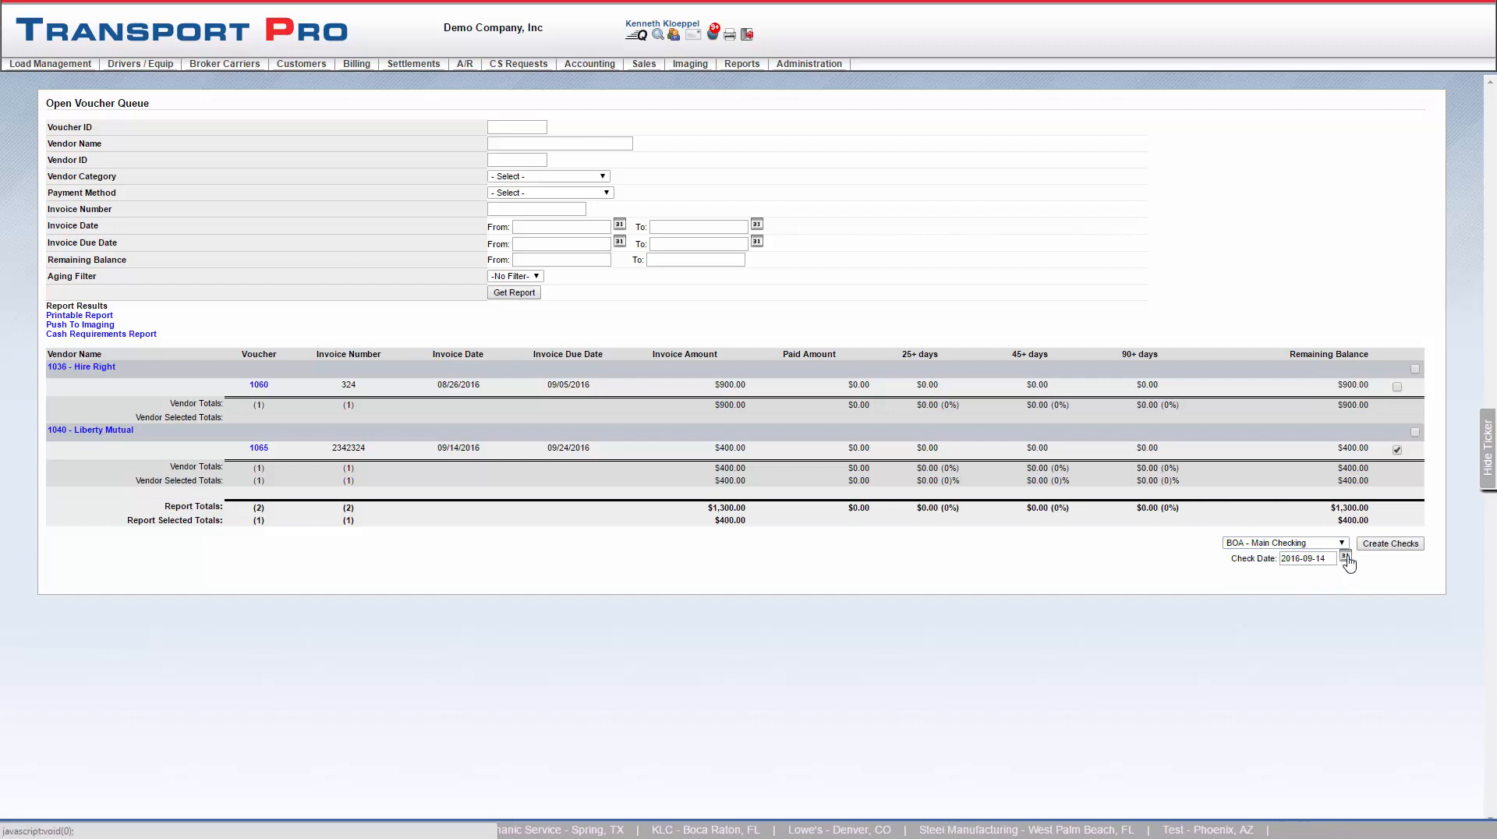
pyautogui.click(1346, 559)
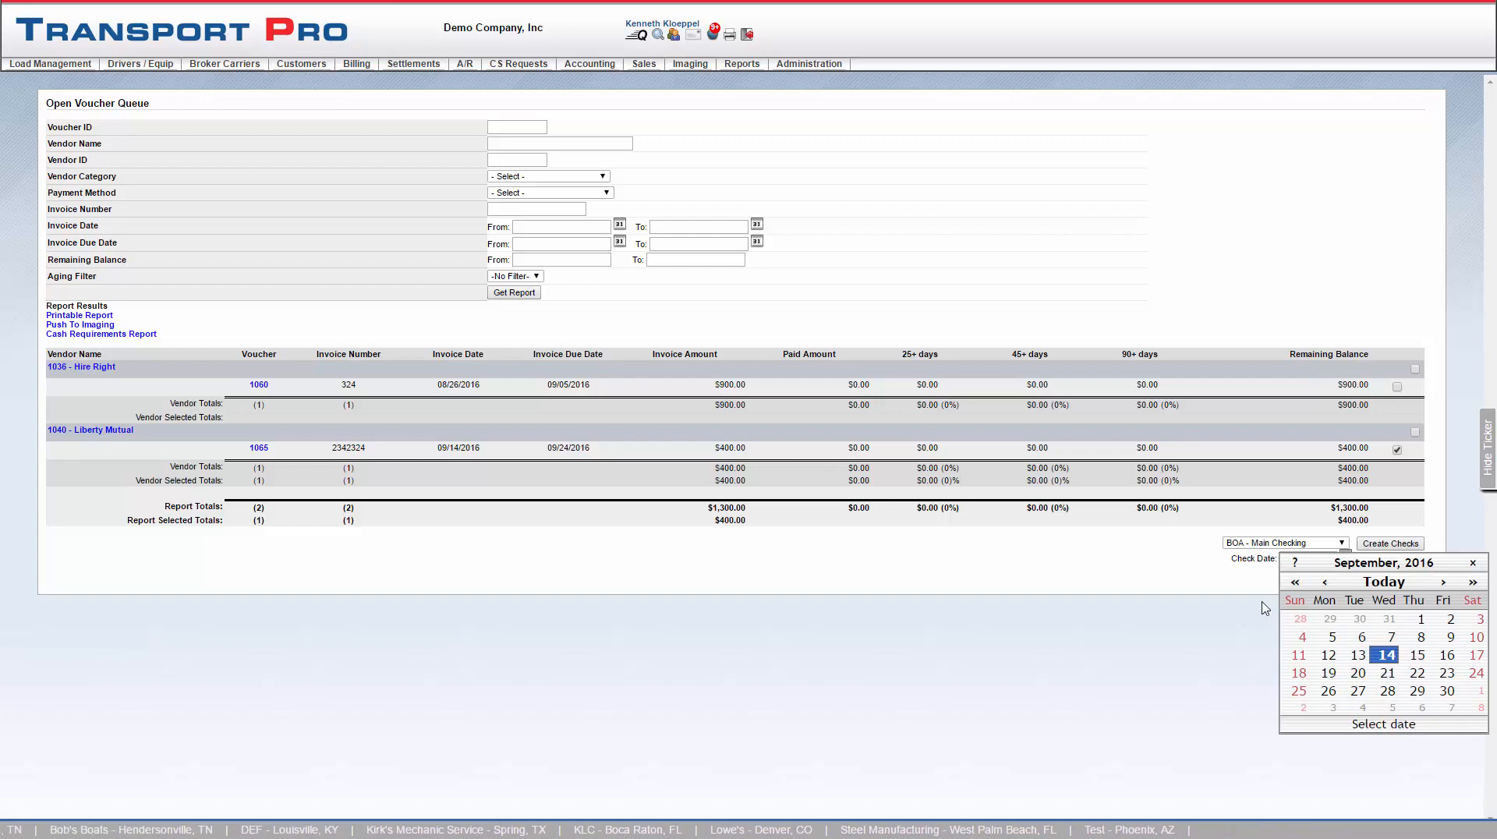
pyautogui.click(1387, 656)
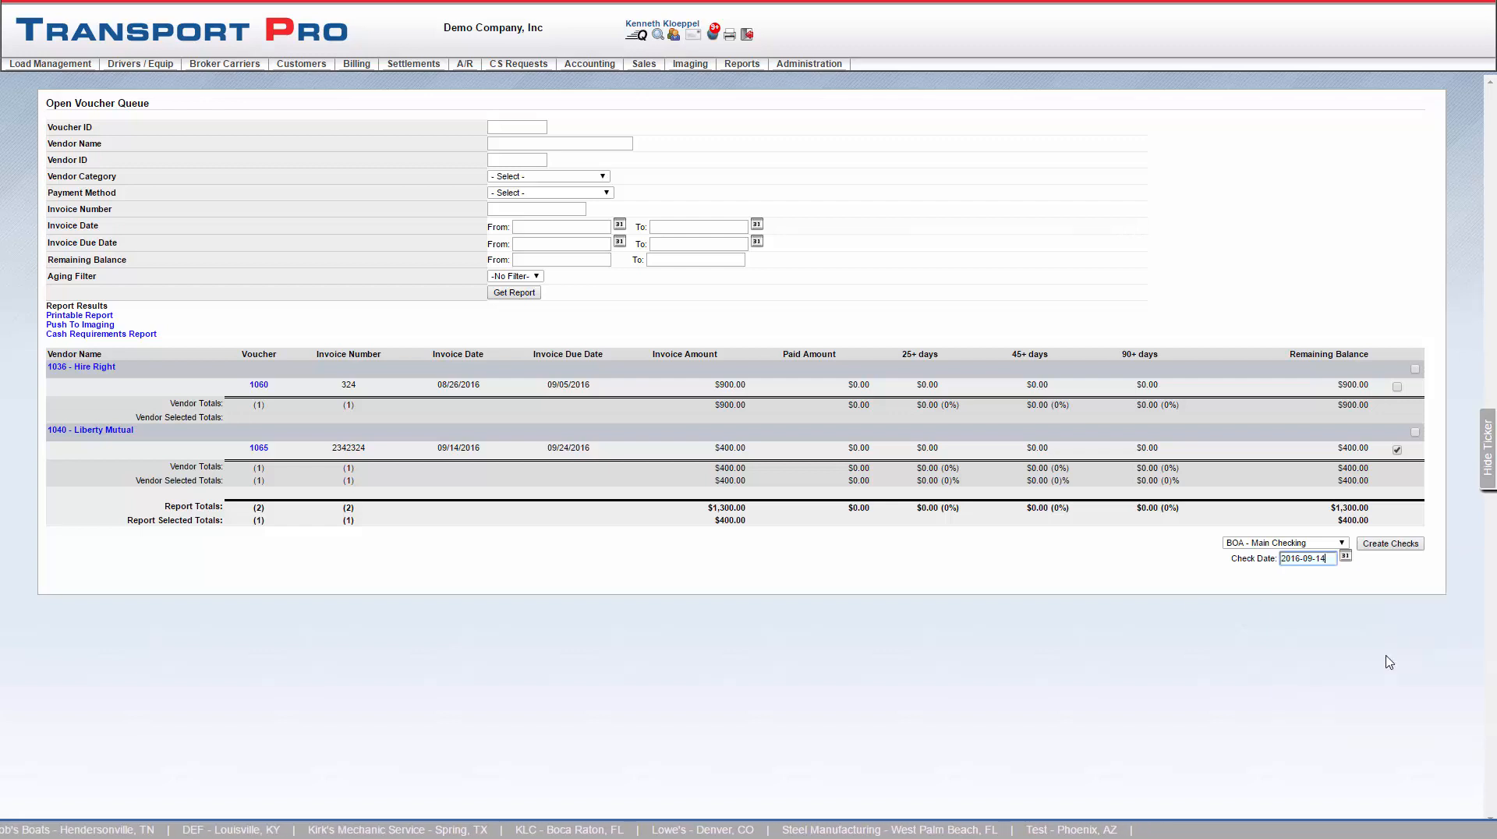
pyautogui.click(1394, 548)
pyautogui.click(813, 95)
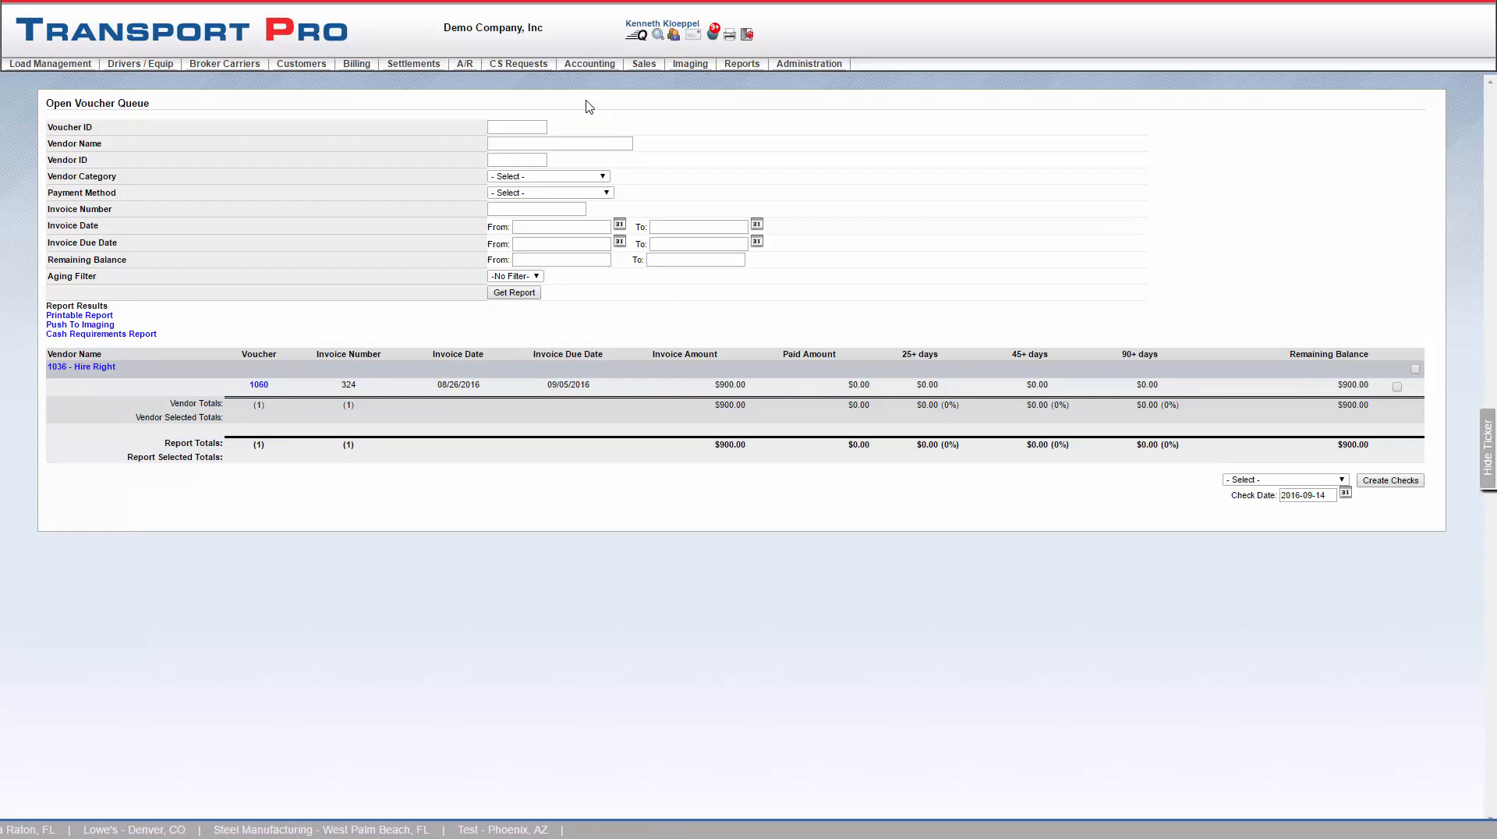
# - Open the AP Check Print Queue
pyautogui.moveTo(606, 68)
pyautogui.moveTo(635, 141)
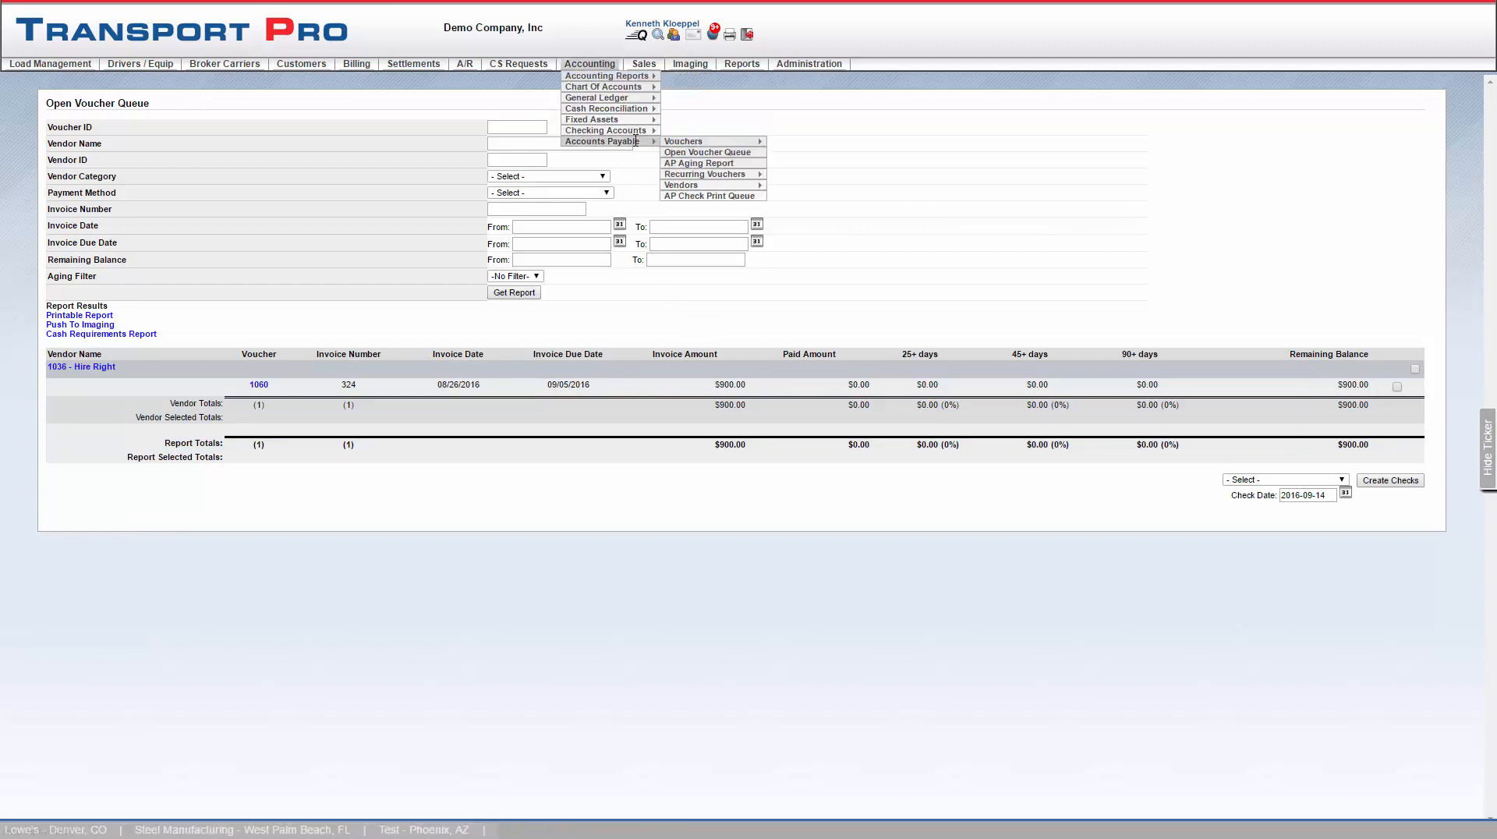
pyautogui.click(725, 198)
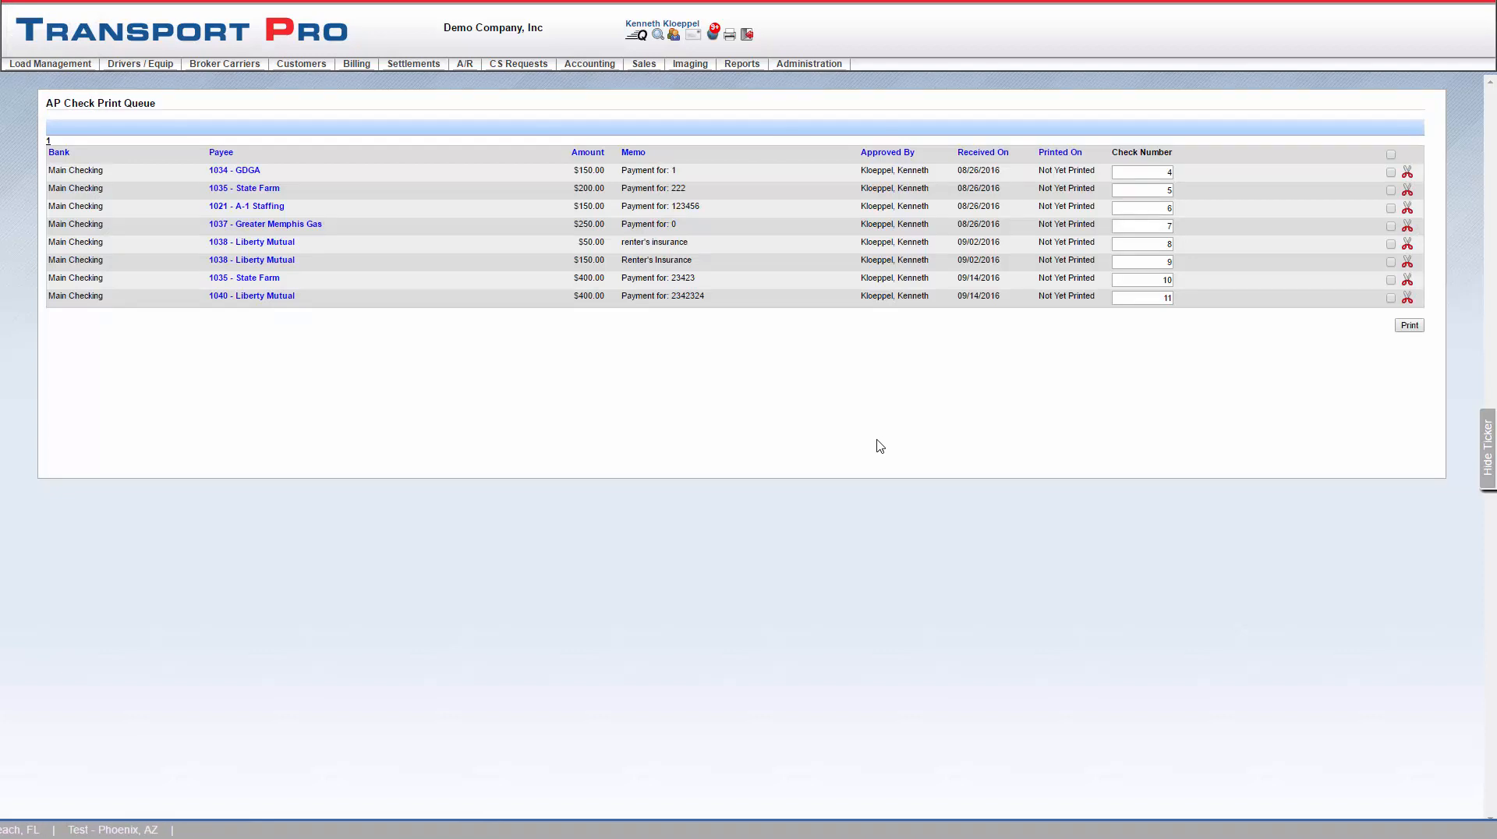
# - Select the 1040 Liberty Mutual check and try to renumber the GDGA check as 3
pyautogui.click(1391, 157)
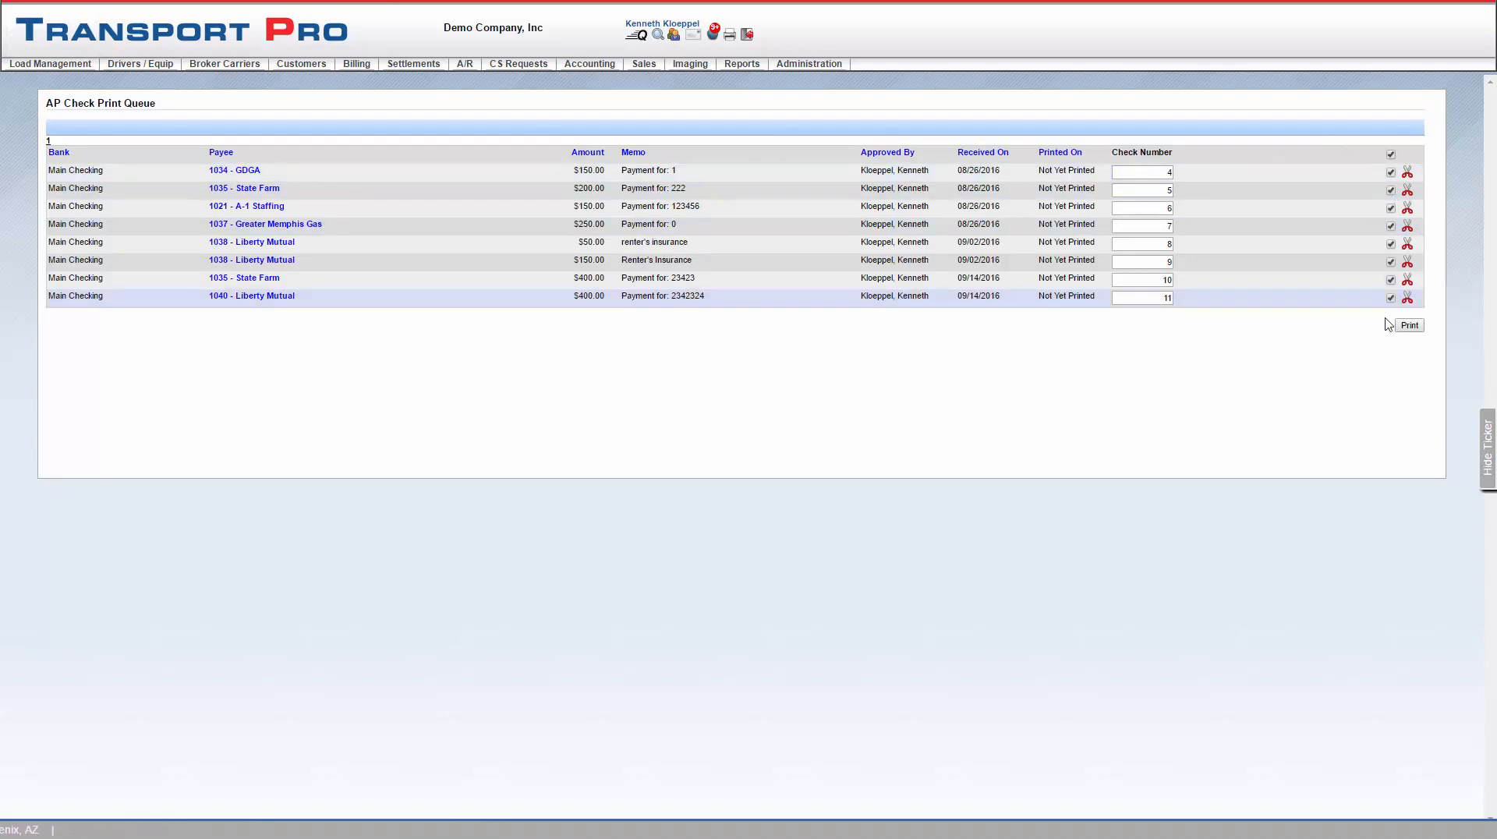
pyautogui.click(1392, 155)
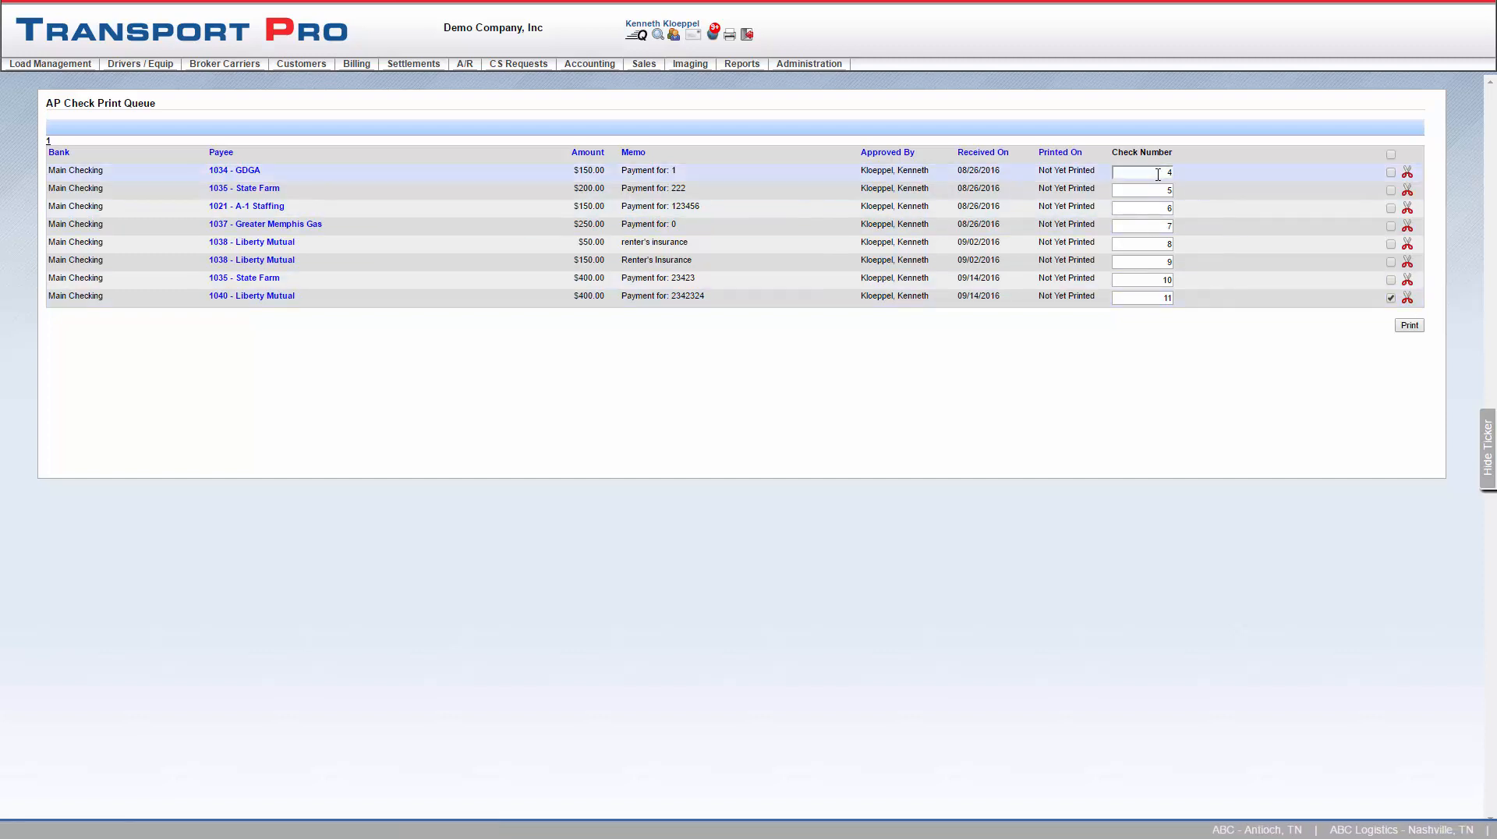
pyautogui.moveTo(1158, 175); pyautogui.dragTo(1170, 174)
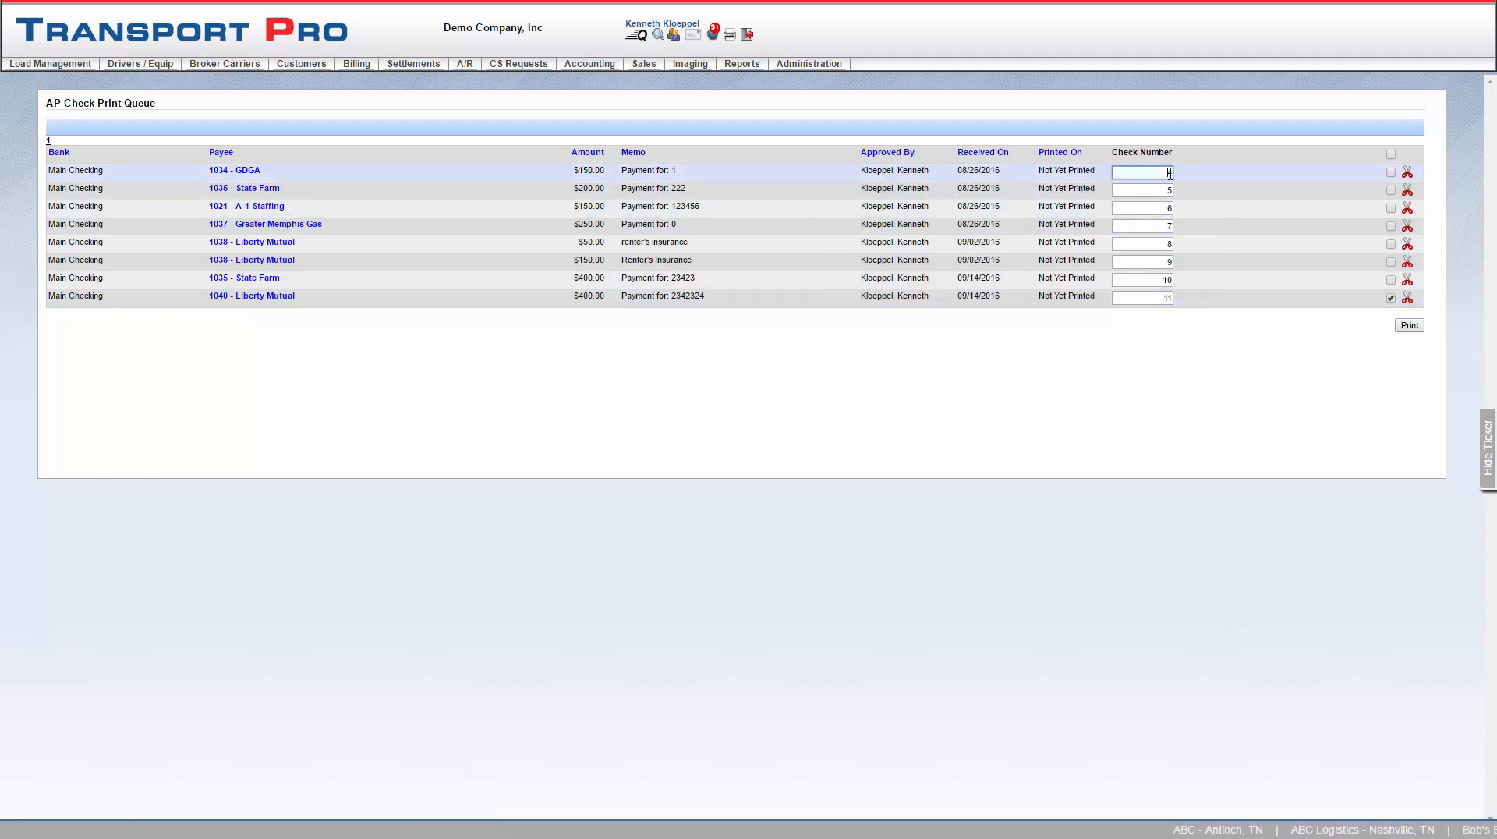
pyautogui.write('3')
pyautogui.click(1218, 192)
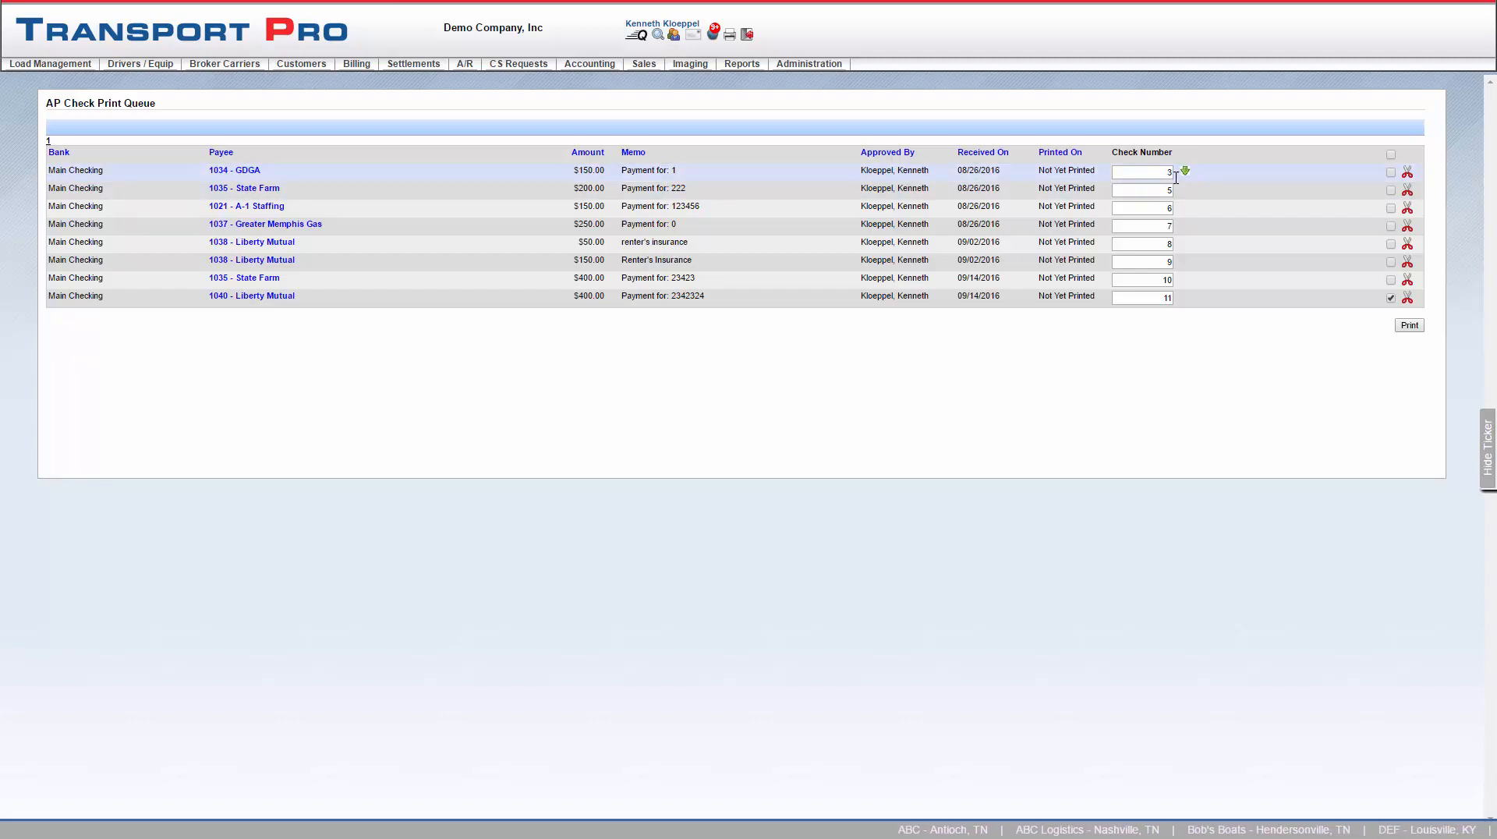
pyautogui.click(1185, 175)
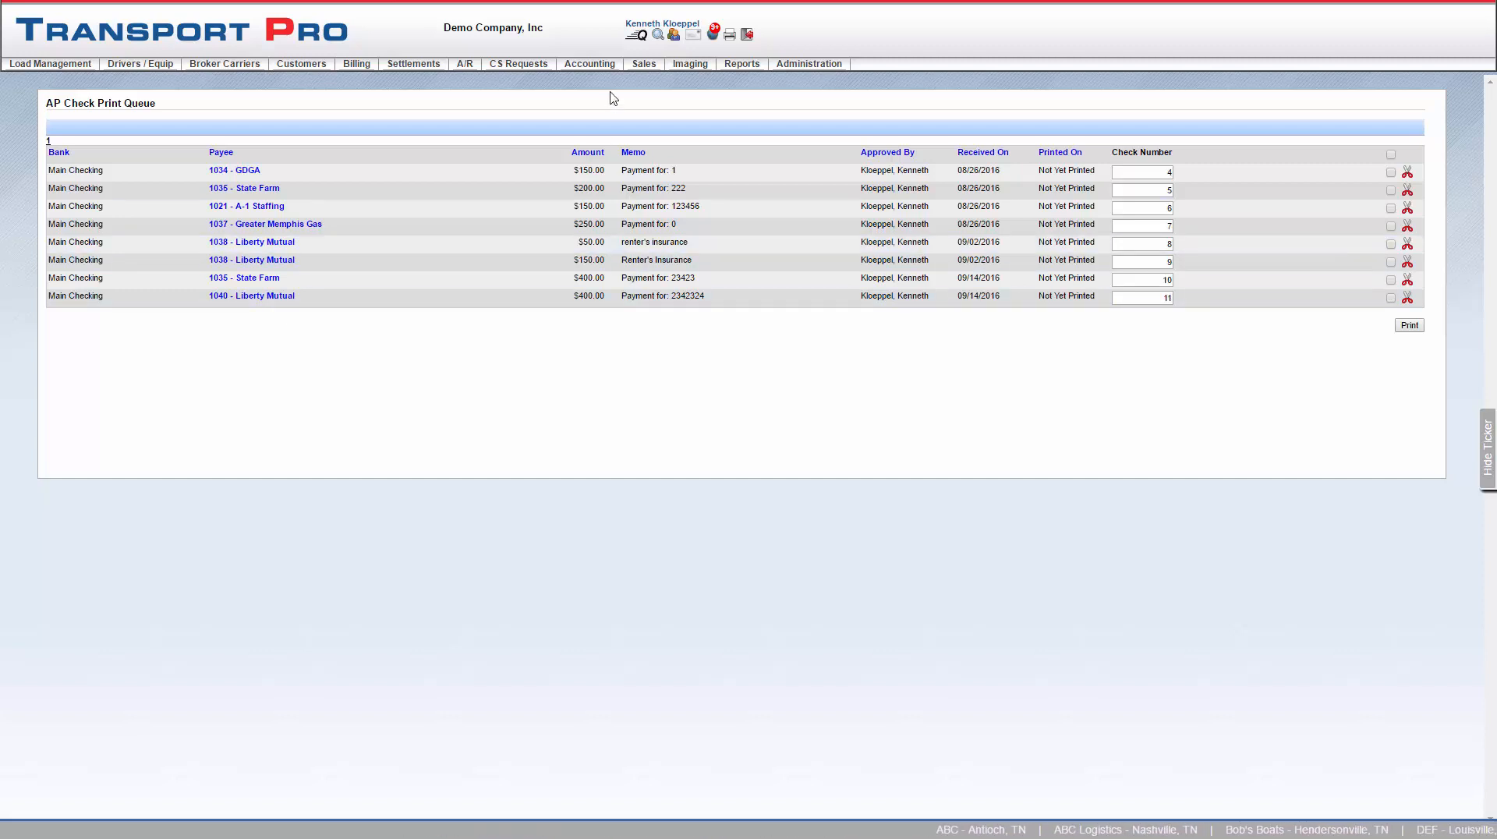
# - Start a new recurring voucher and choose vendor 1040 - Liberty Mutual
pyautogui.moveTo(607, 66)
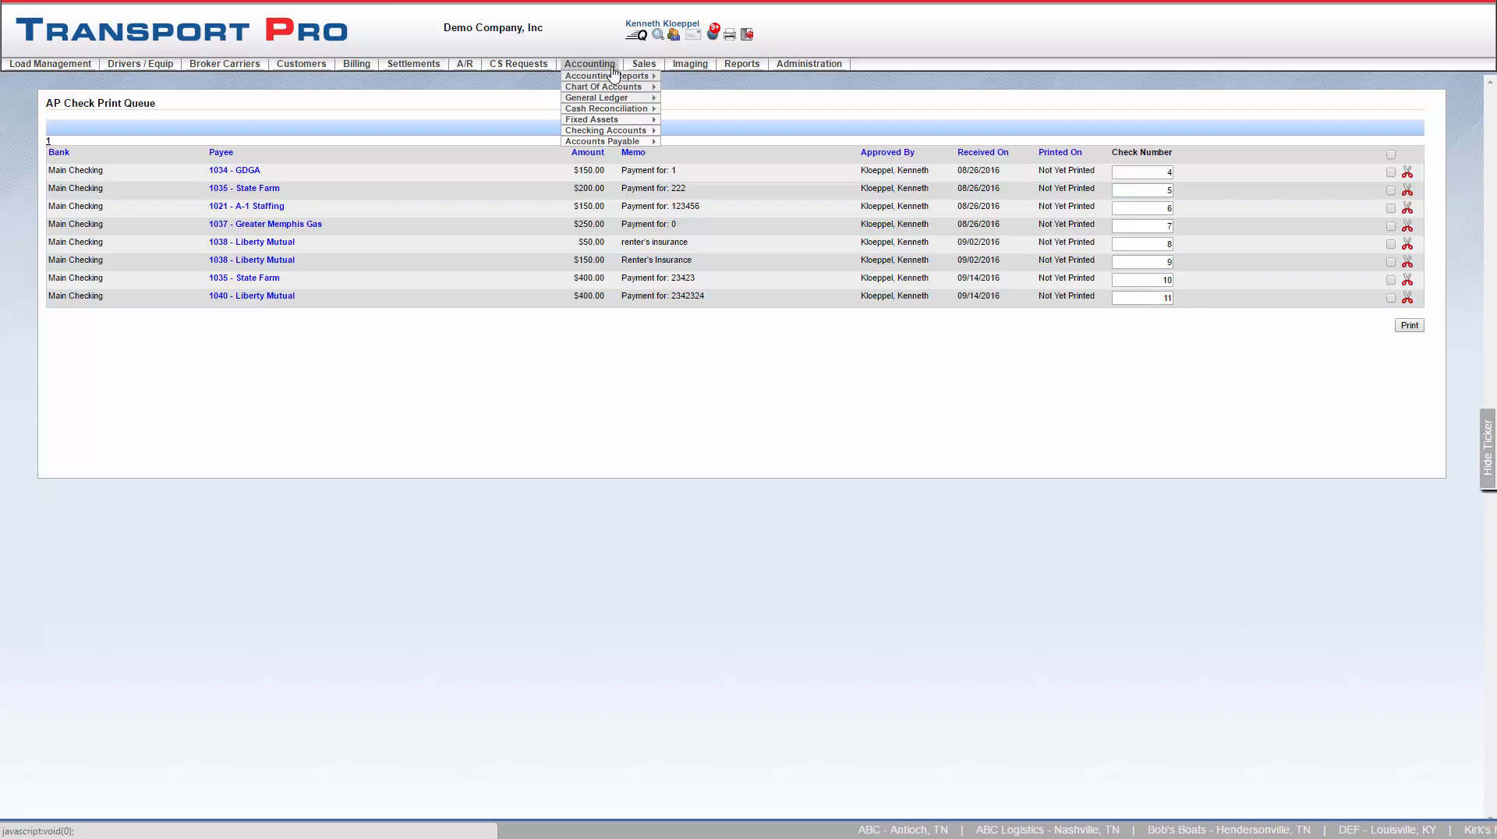
pyautogui.moveTo(633, 142)
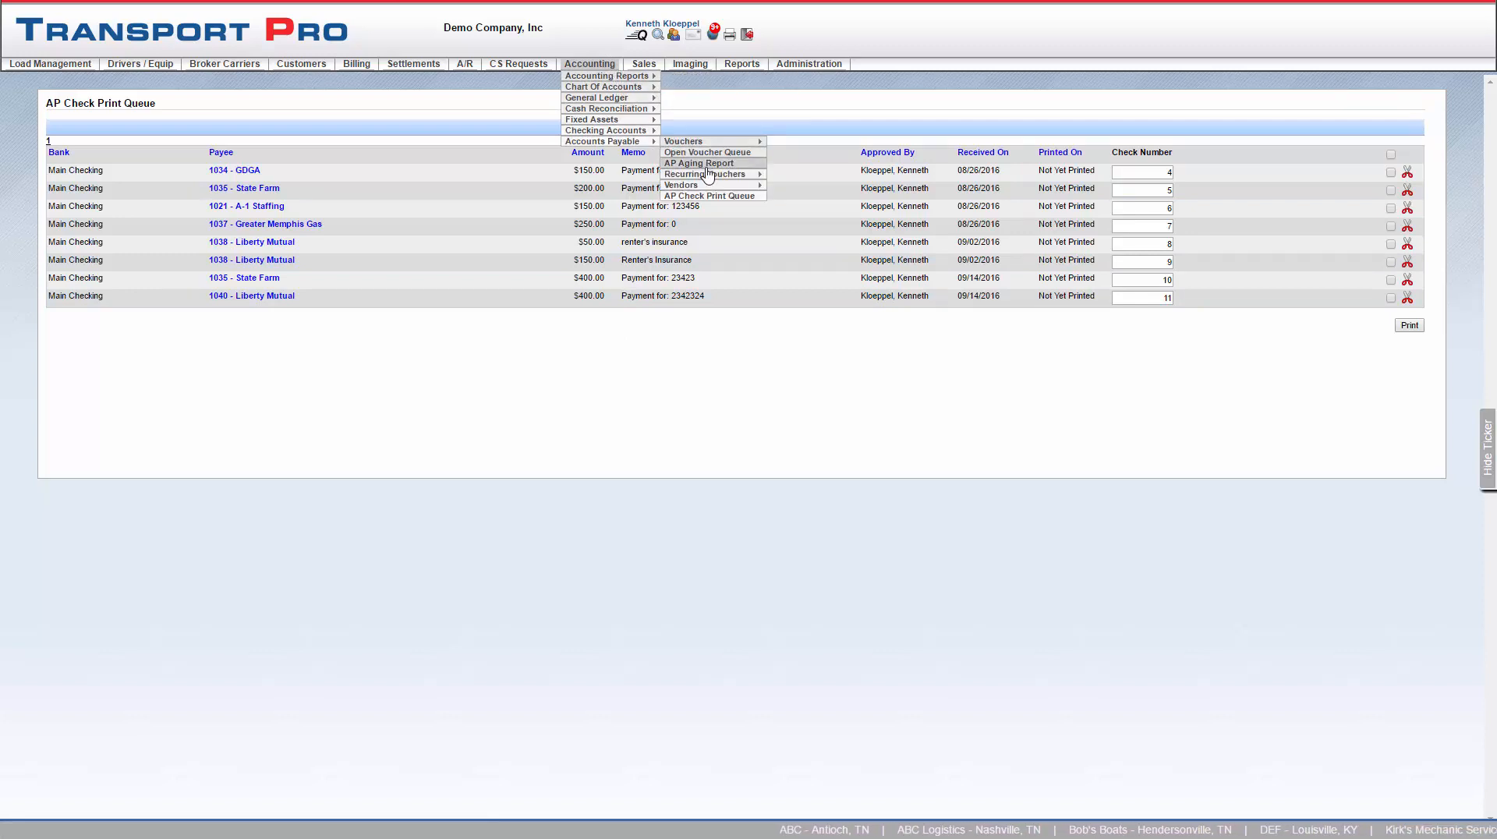
pyautogui.click(772, 174)
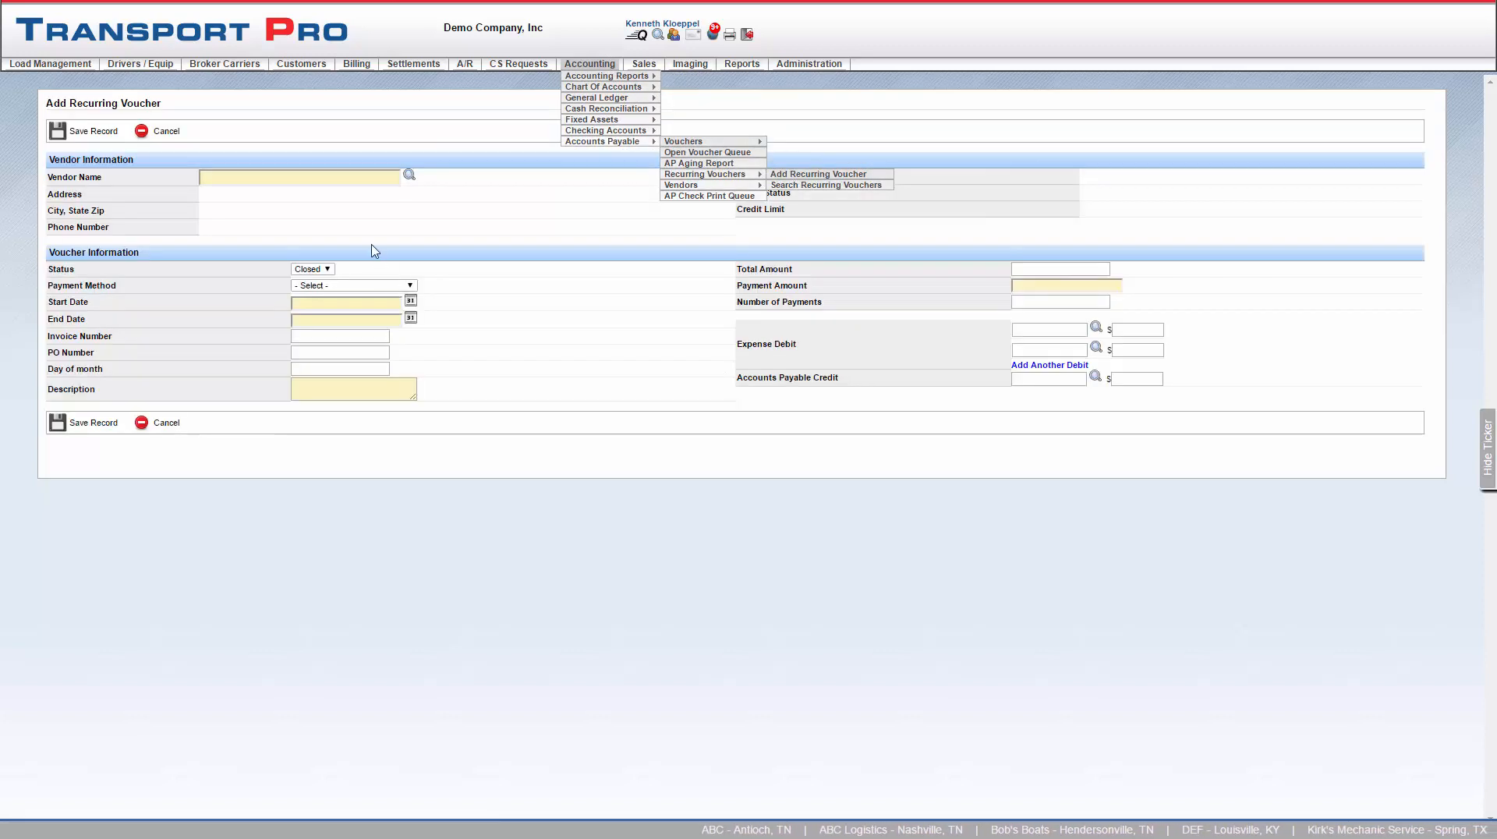
pyautogui.click(365, 175)
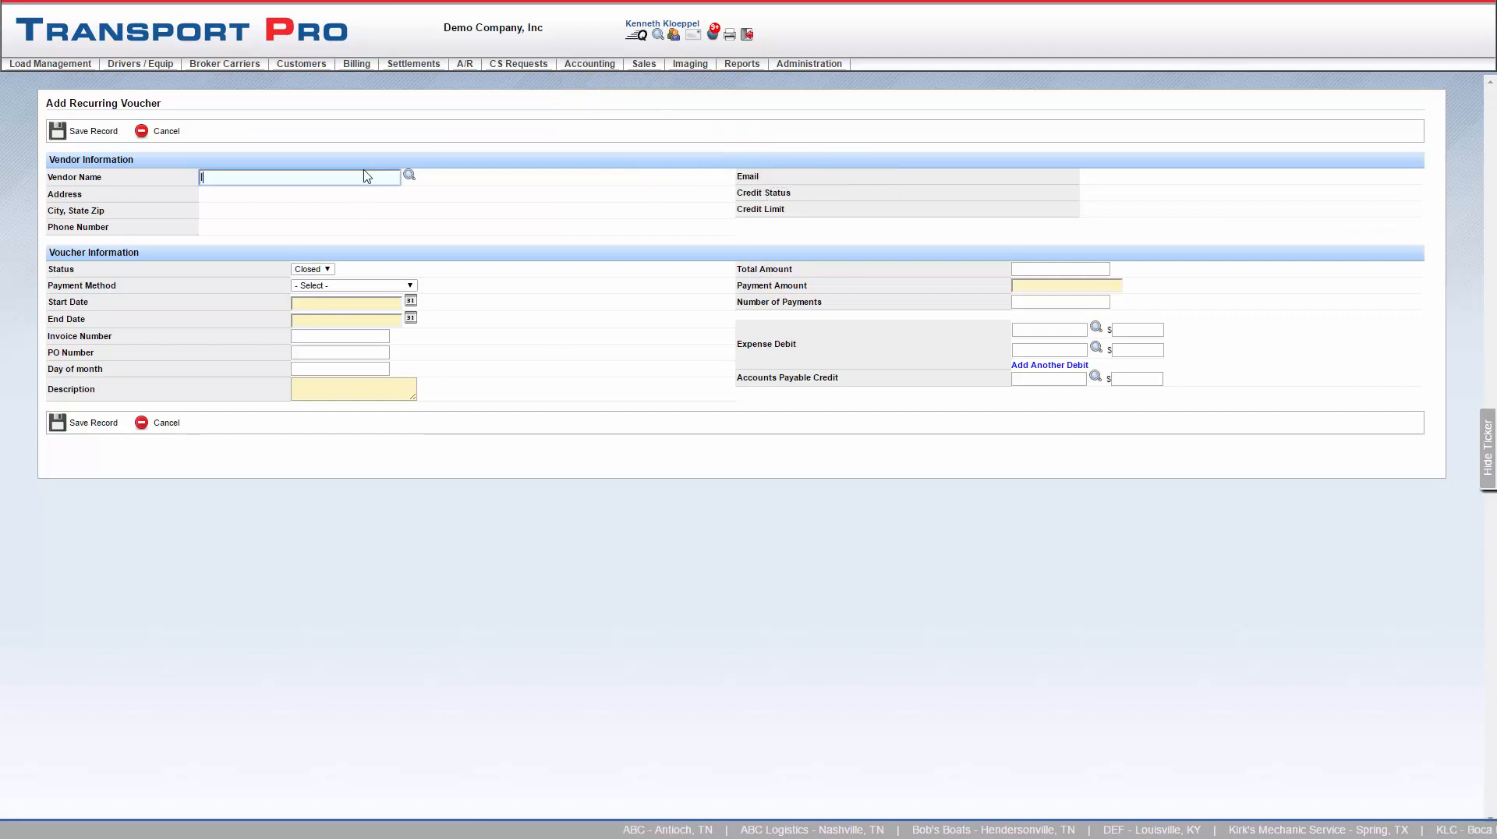
pyautogui.write('liberty')
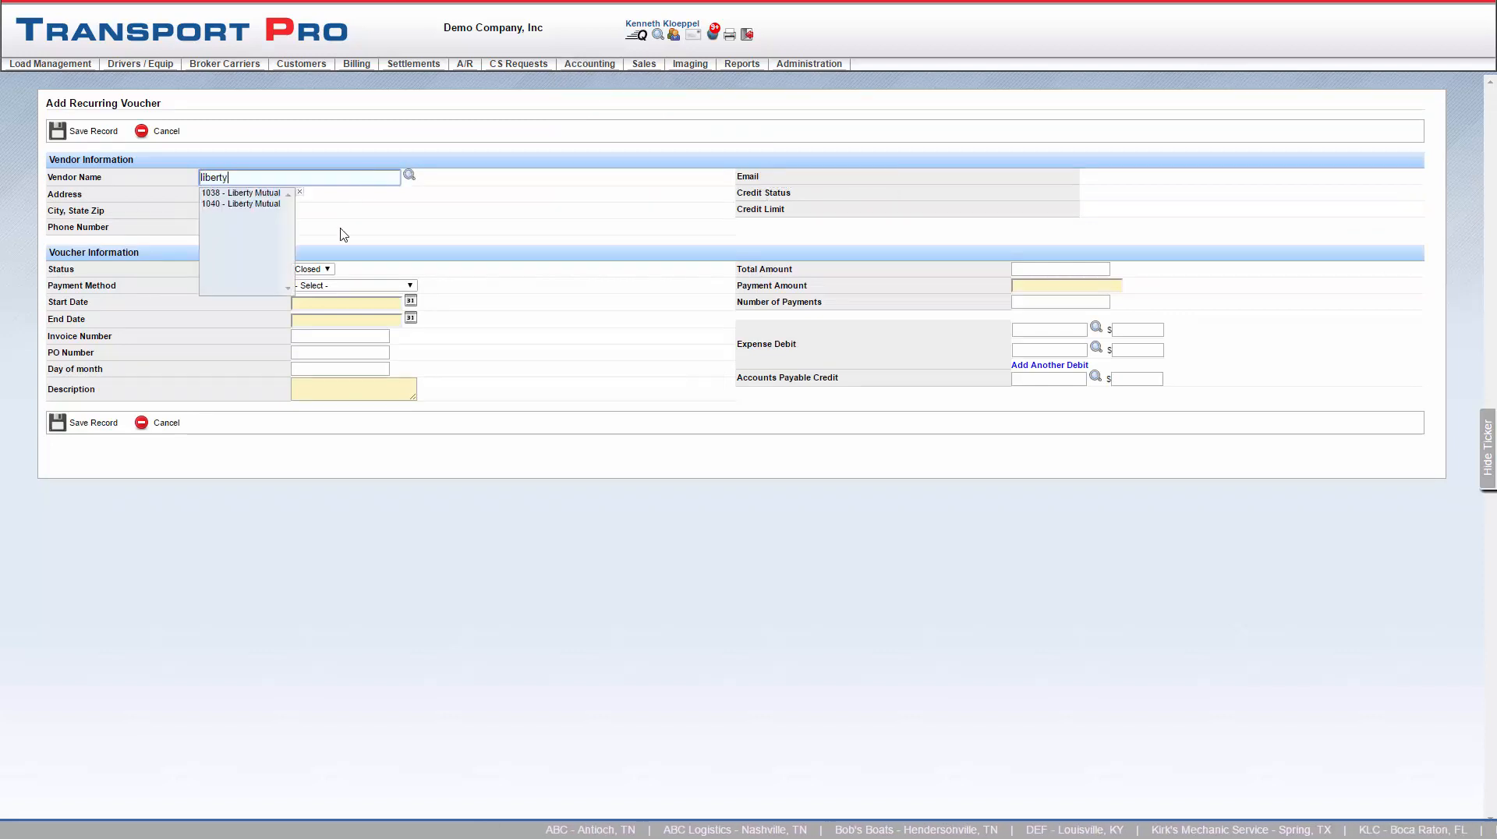
pyautogui.click(248, 205)
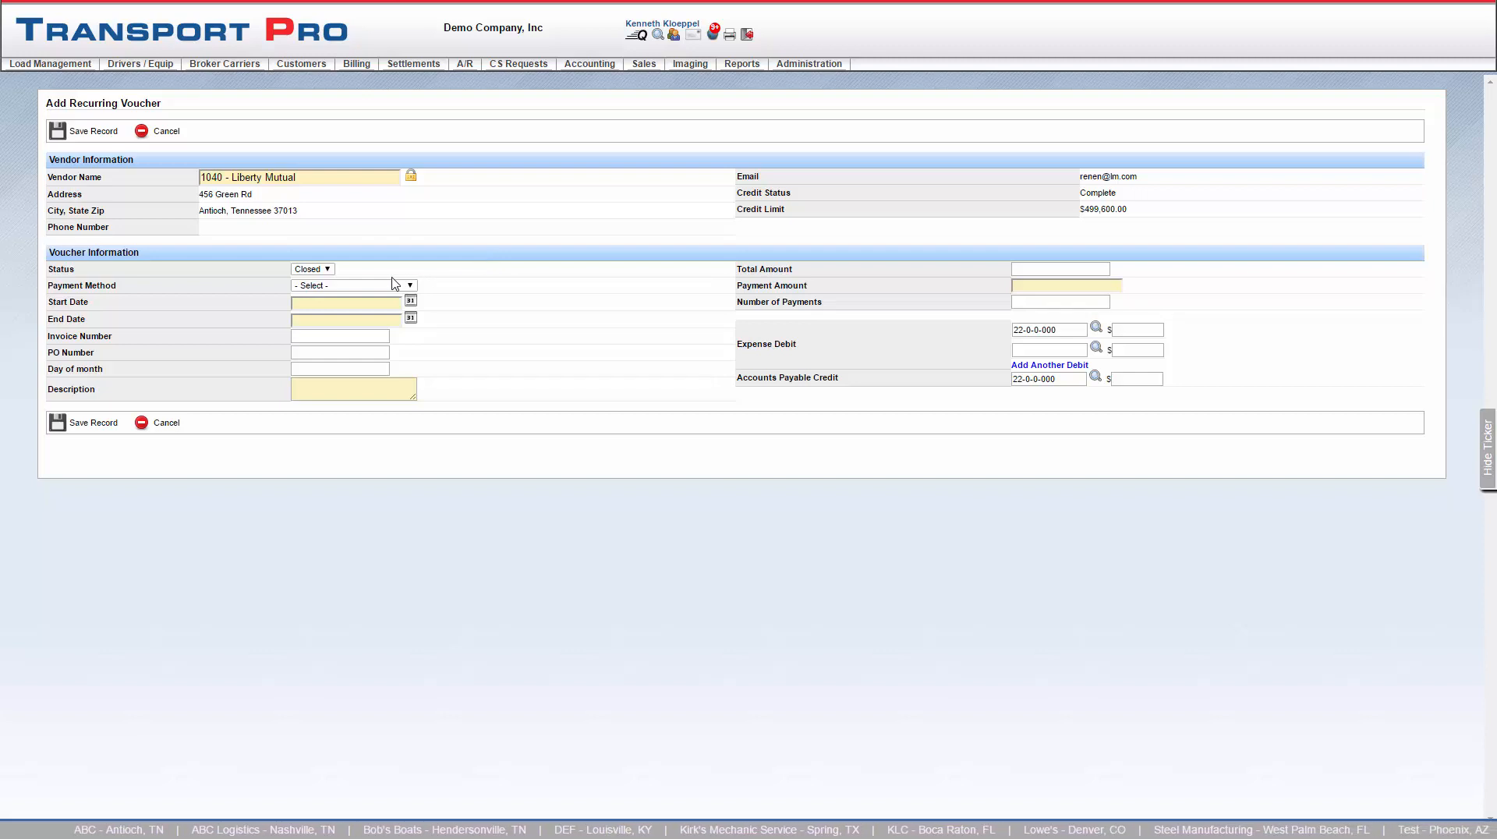
# - Set the voucher status to Open and the payment method to BOA - Main Checking
pyautogui.click(328, 270)
pyautogui.click(323, 291)
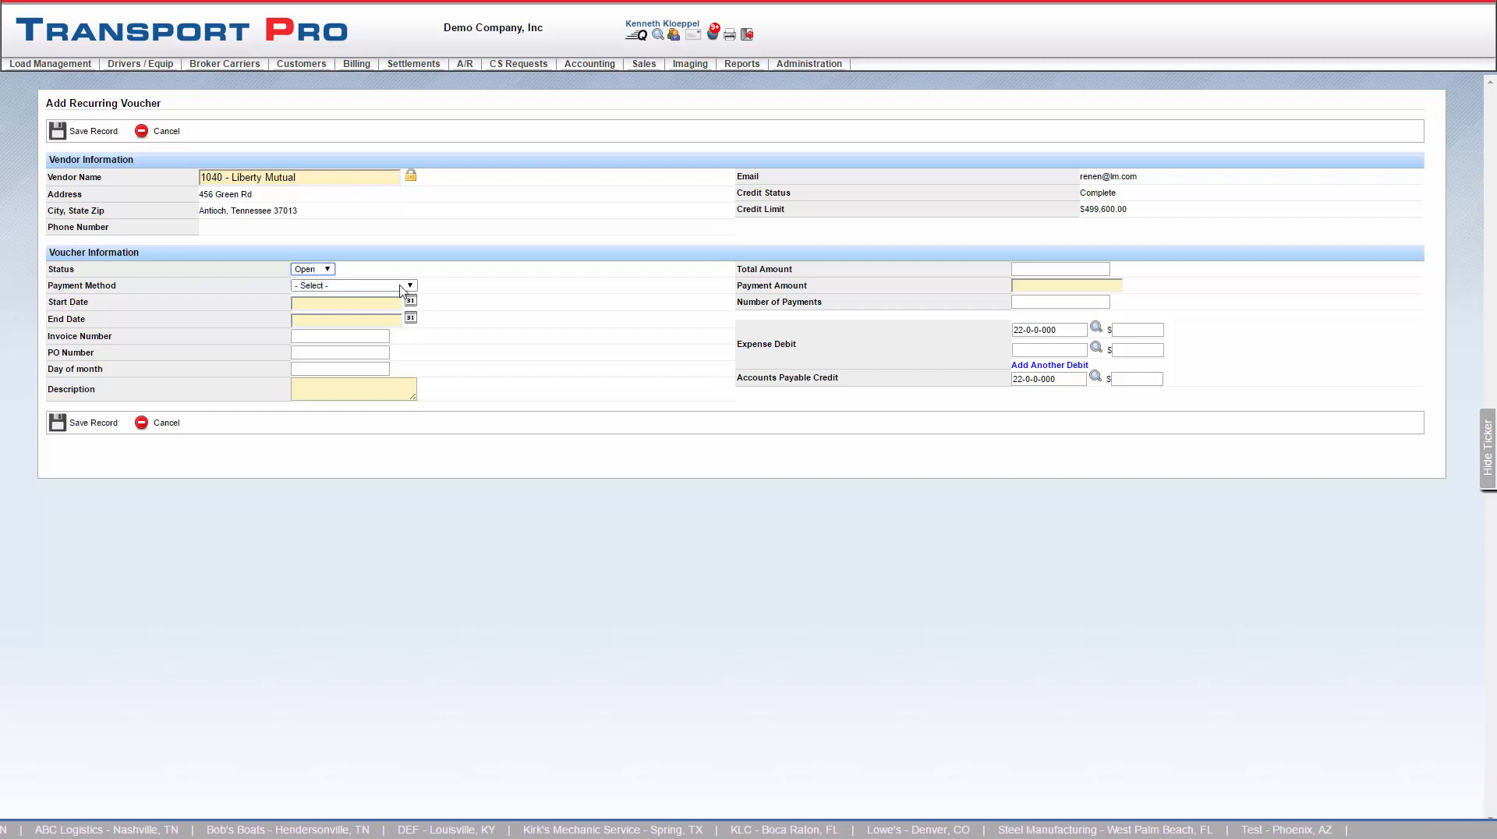
pyautogui.click(411, 287)
pyautogui.click(411, 320)
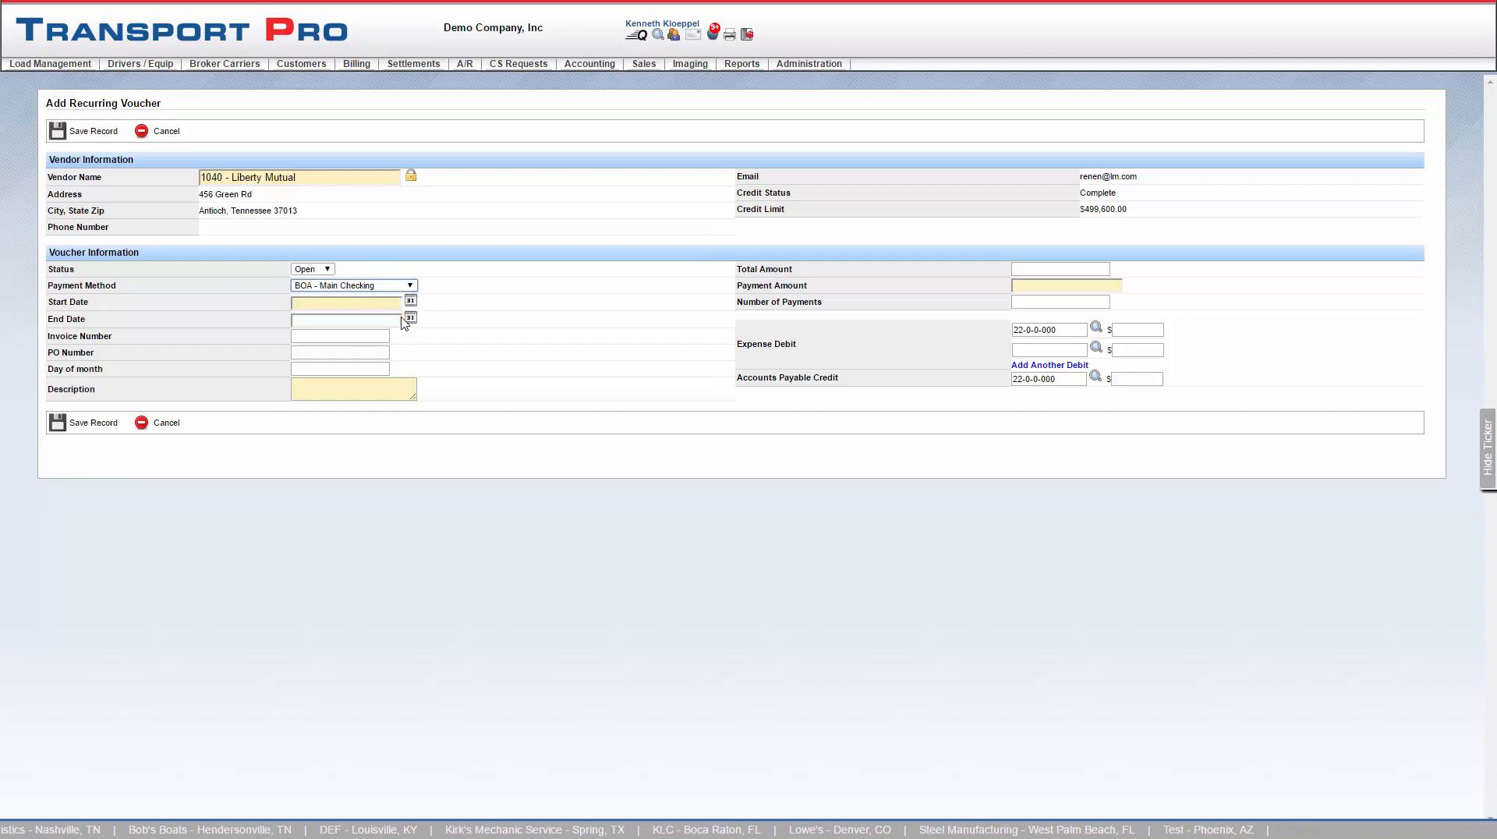
# - Set the start date to 2016-09-14 and the end date to 2016-11-09
pyautogui.click(411, 303)
pyautogui.click(522, 395)
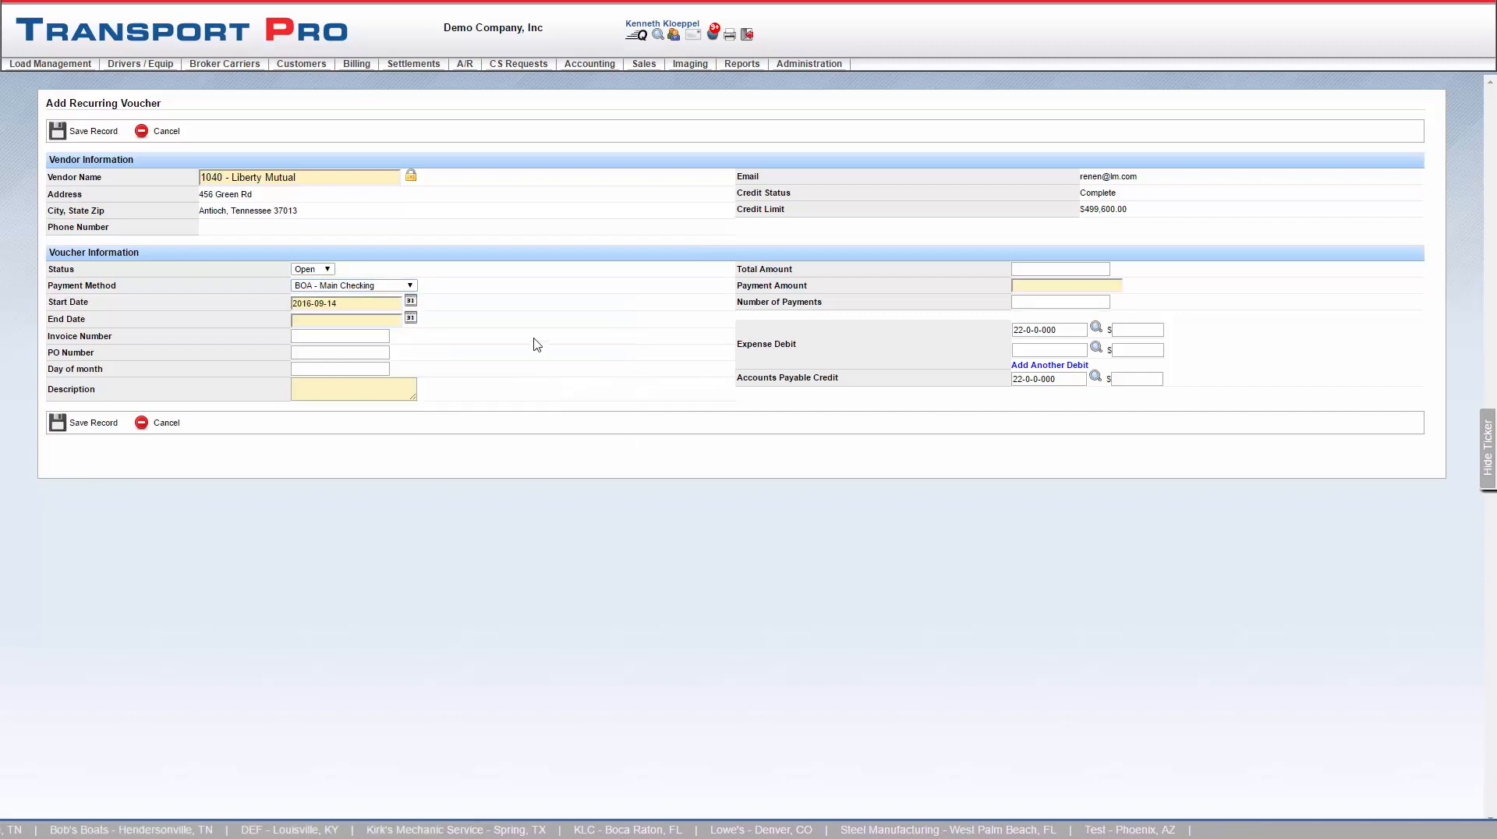
pyautogui.click(411, 317)
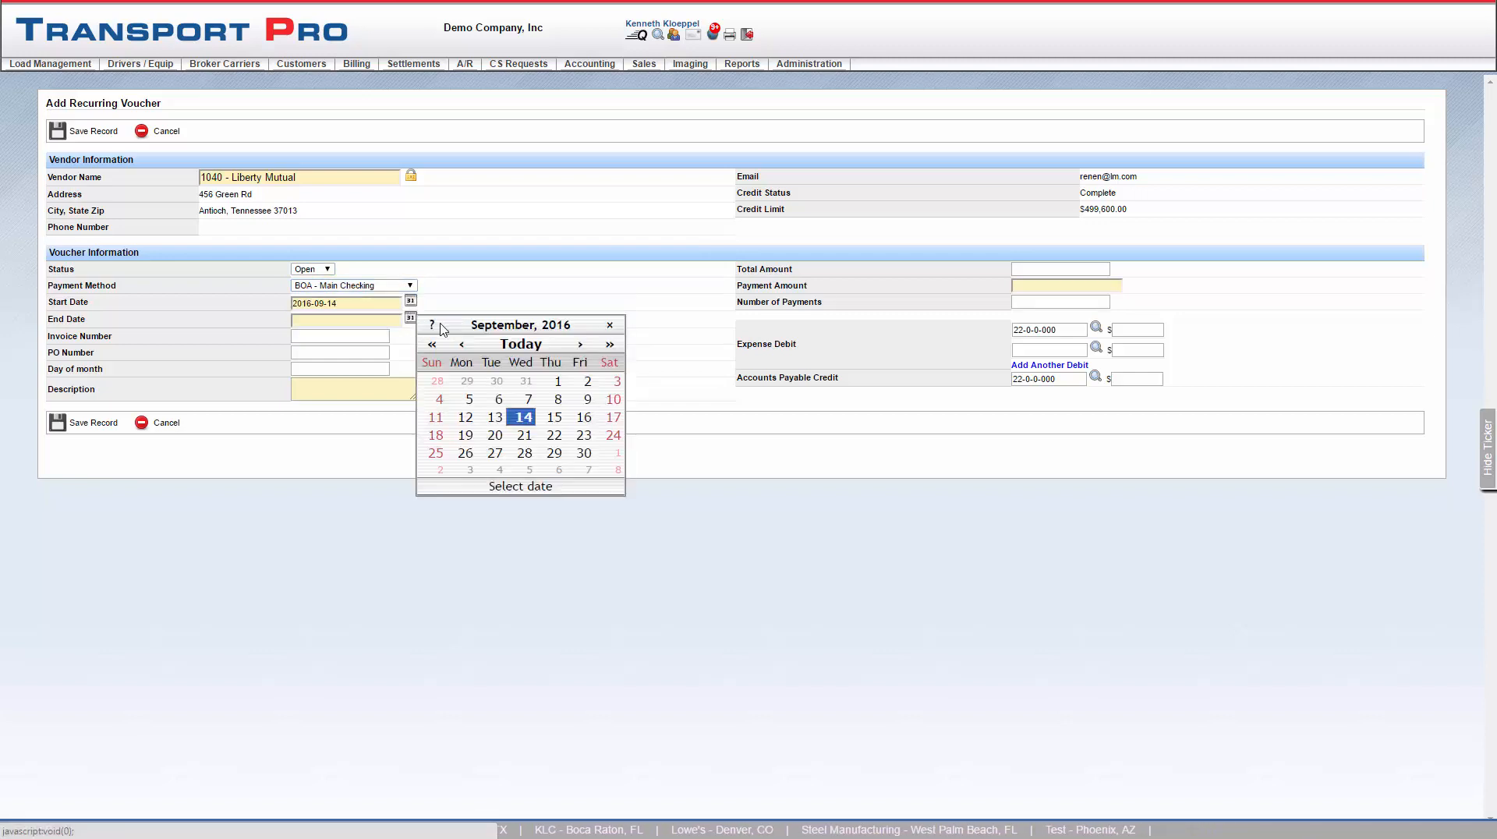
pyautogui.click(581, 344)
pyautogui.click(581, 344)
pyautogui.click(537, 396)
# - Enter invoice number 3424, PO number 32423425, day of month 25 and description Renter's
pyautogui.click(367, 339)
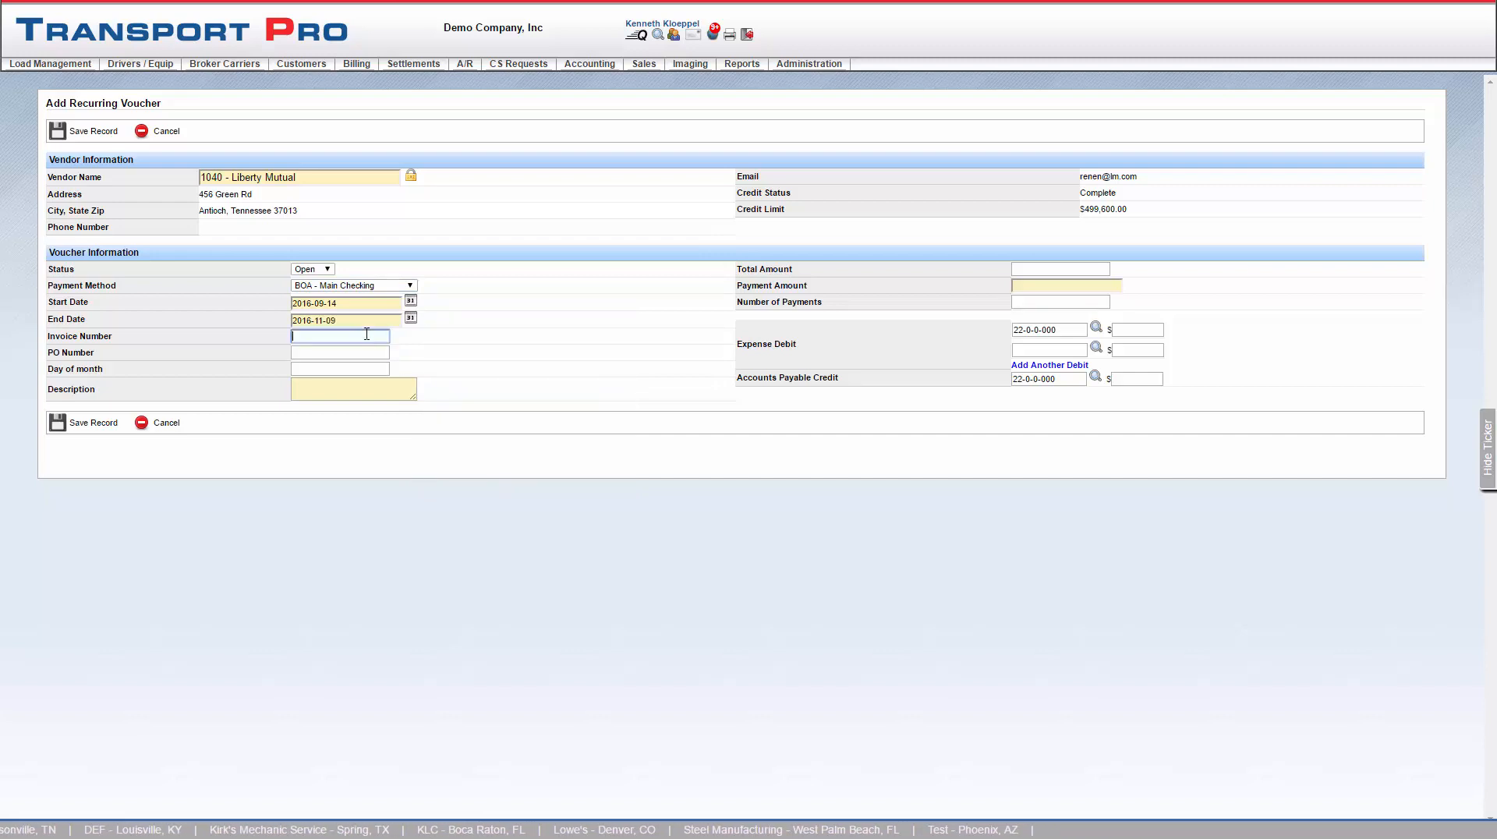
pyautogui.write('3424')
pyautogui.click(358, 353)
pyautogui.write('324234')
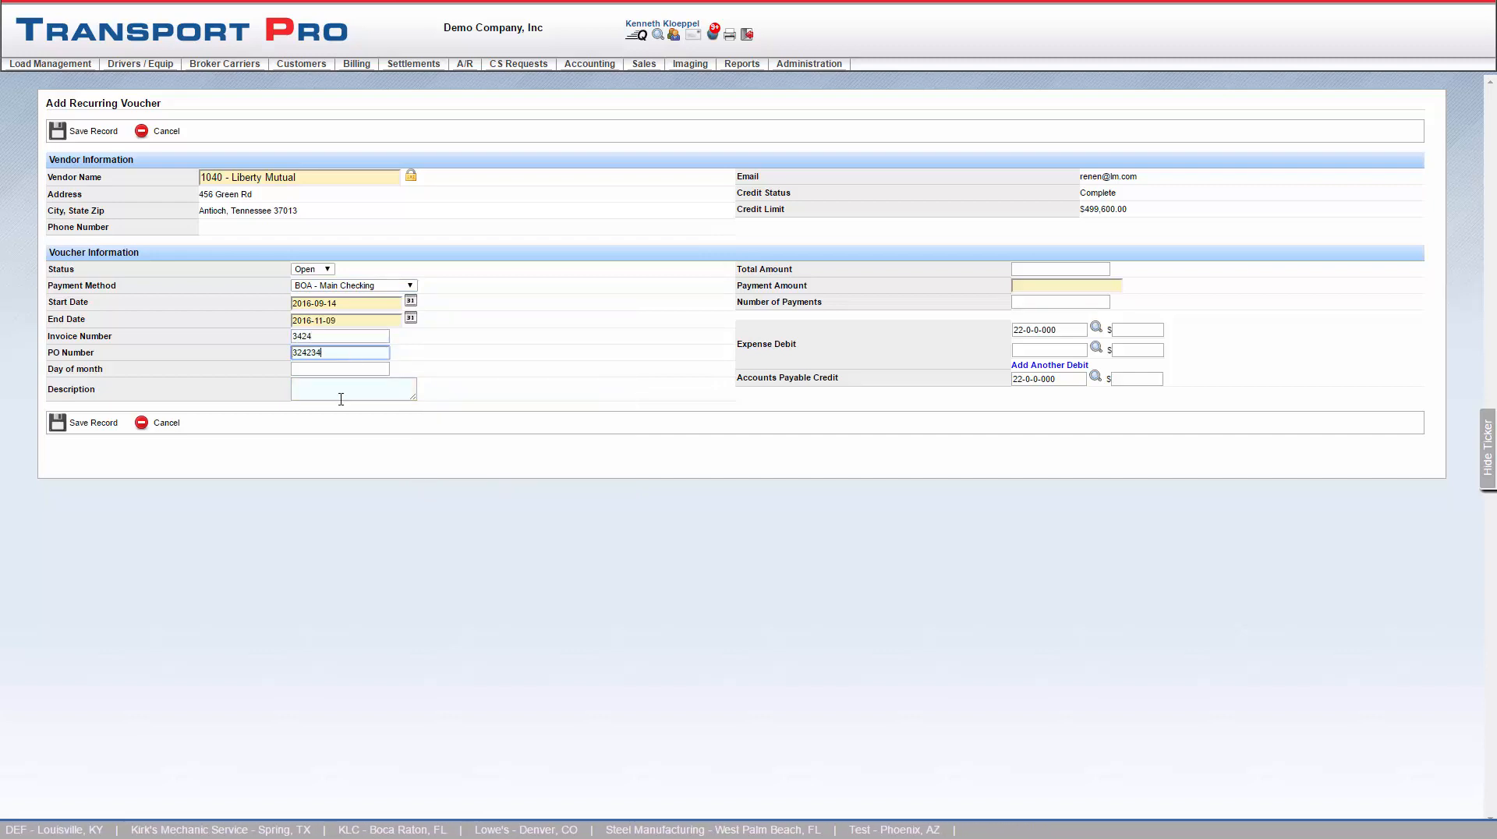
pyautogui.write('25')
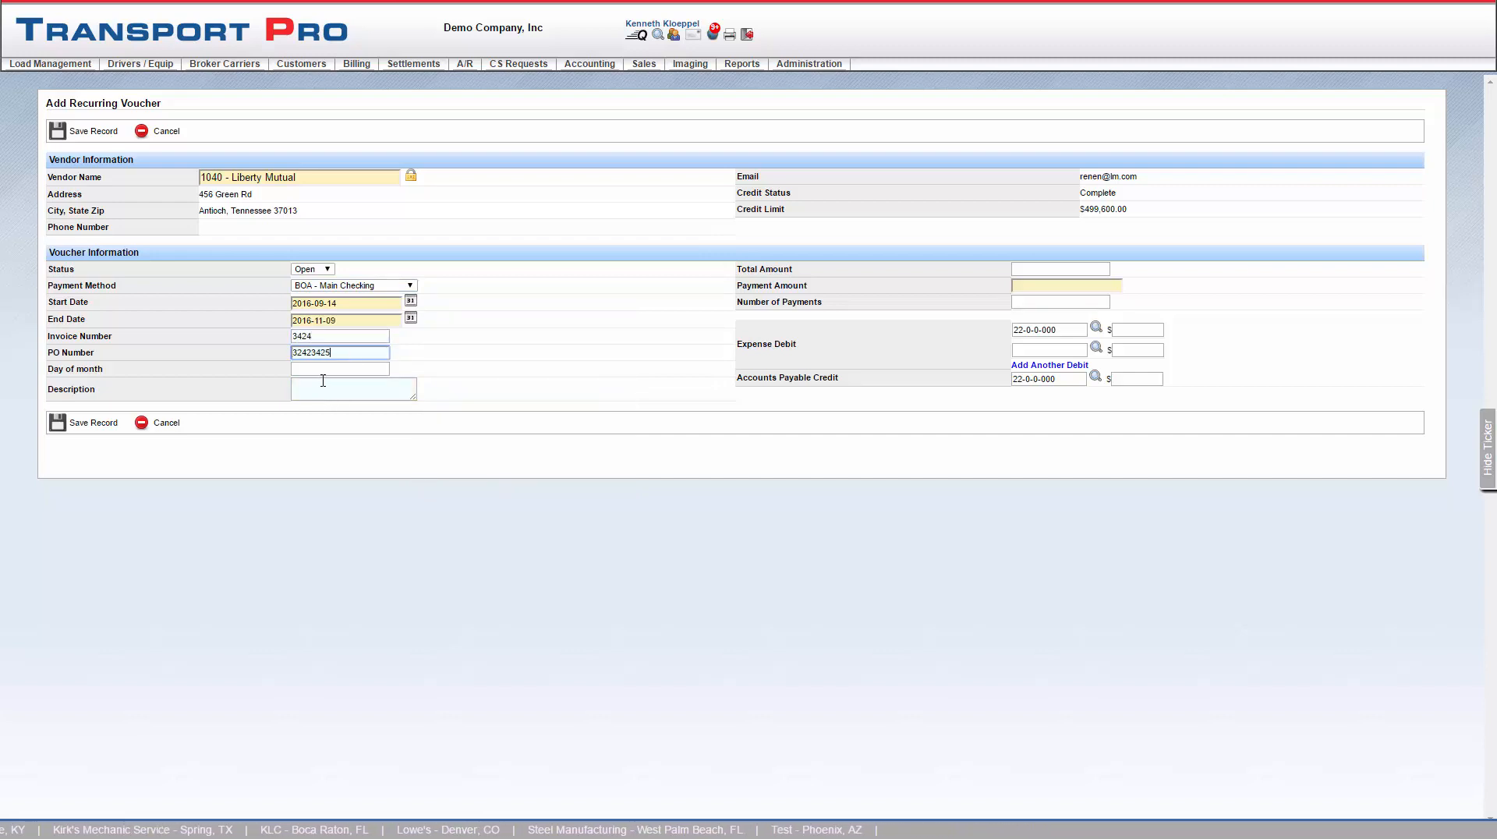
pyautogui.click(333, 371)
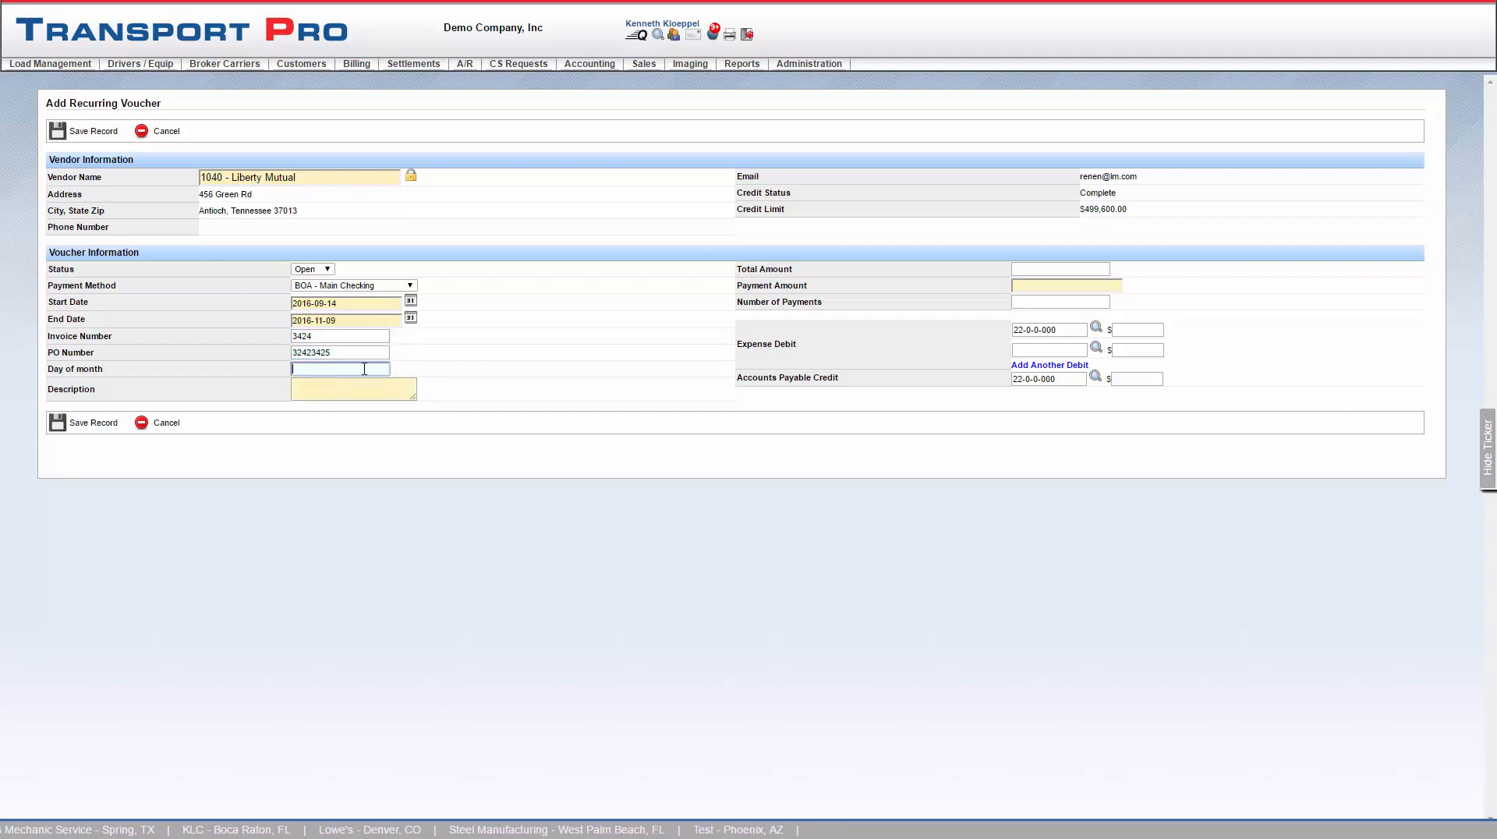
pyautogui.write('25')
pyautogui.click(335, 391)
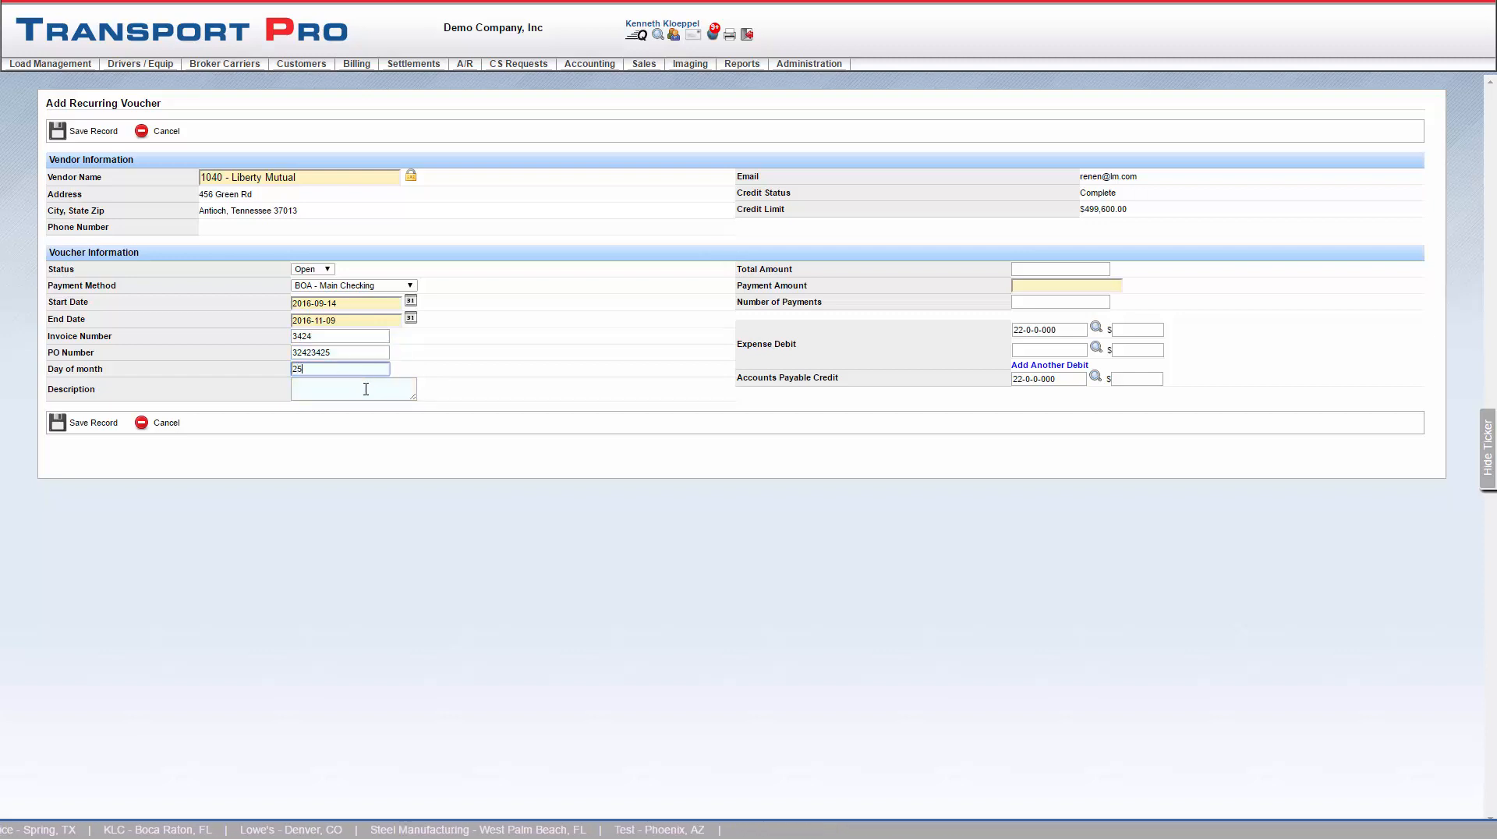
pyautogui.write("Renter's")
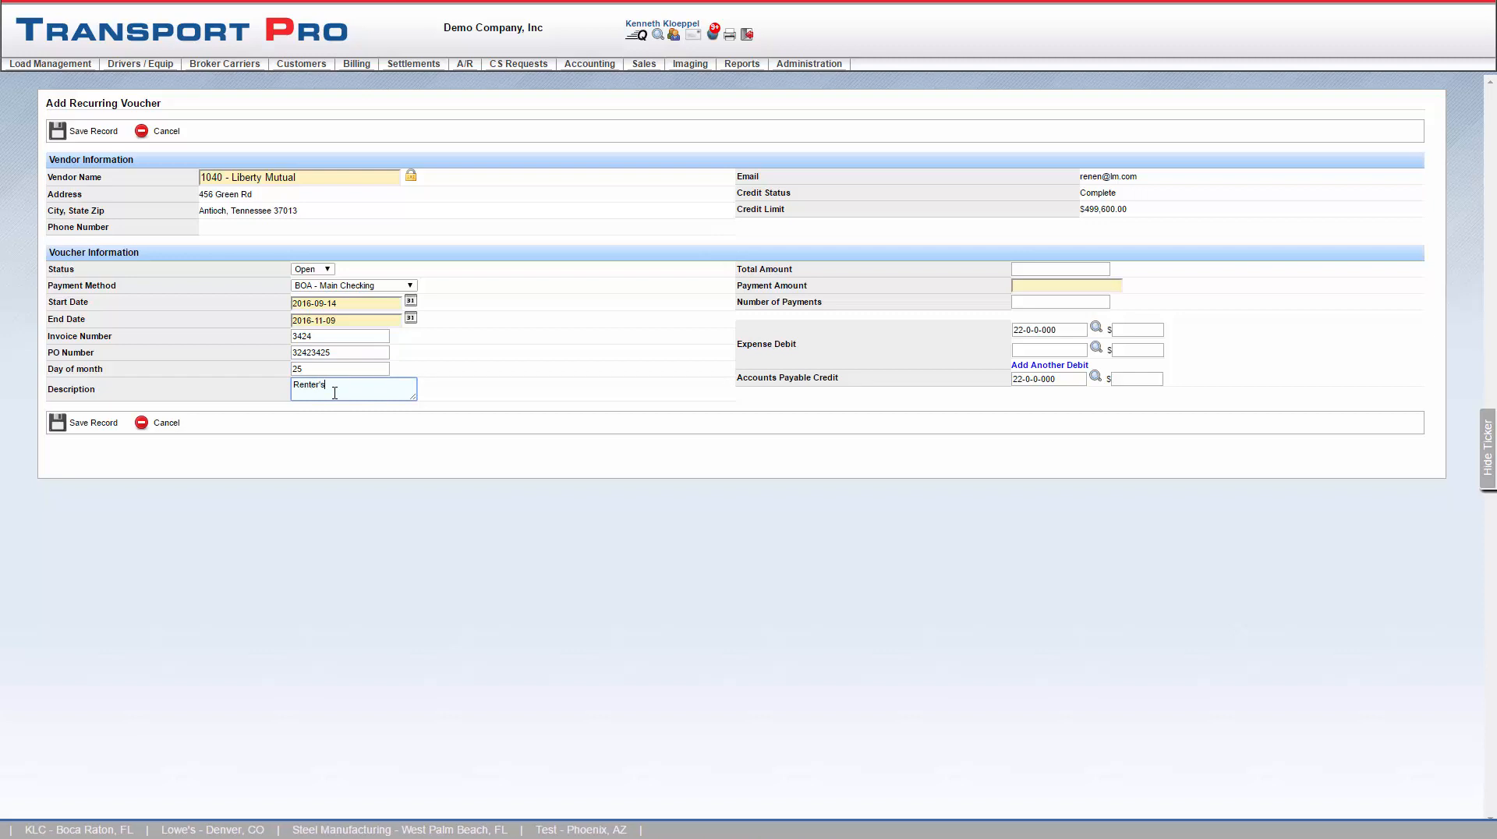
# - Enter a total amount of 1000, payment amount 100 and 10 payments, then save the recurring voucher
pyautogui.click(1073, 270)
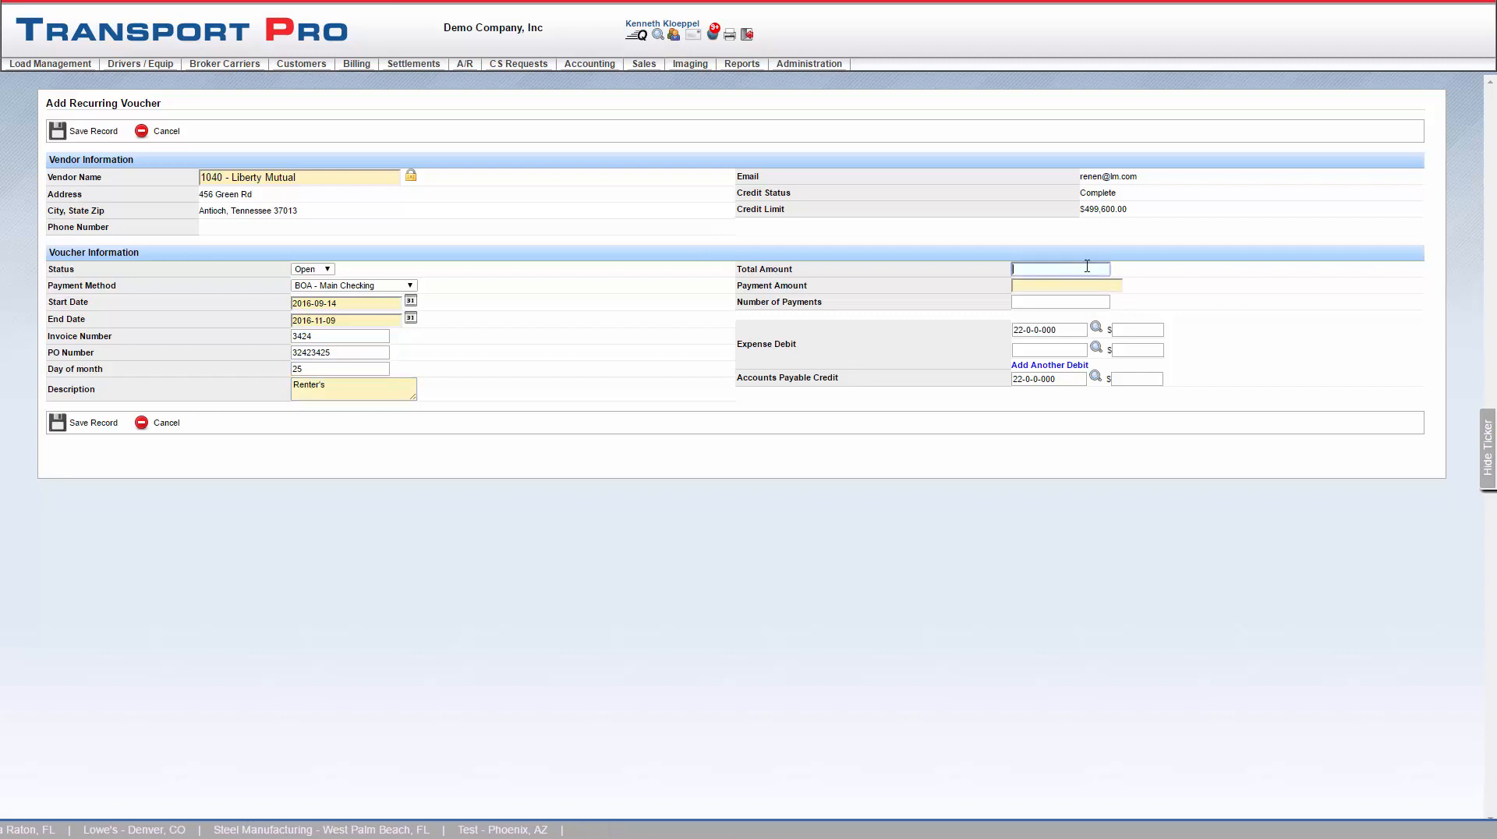
pyautogui.press('Tab')
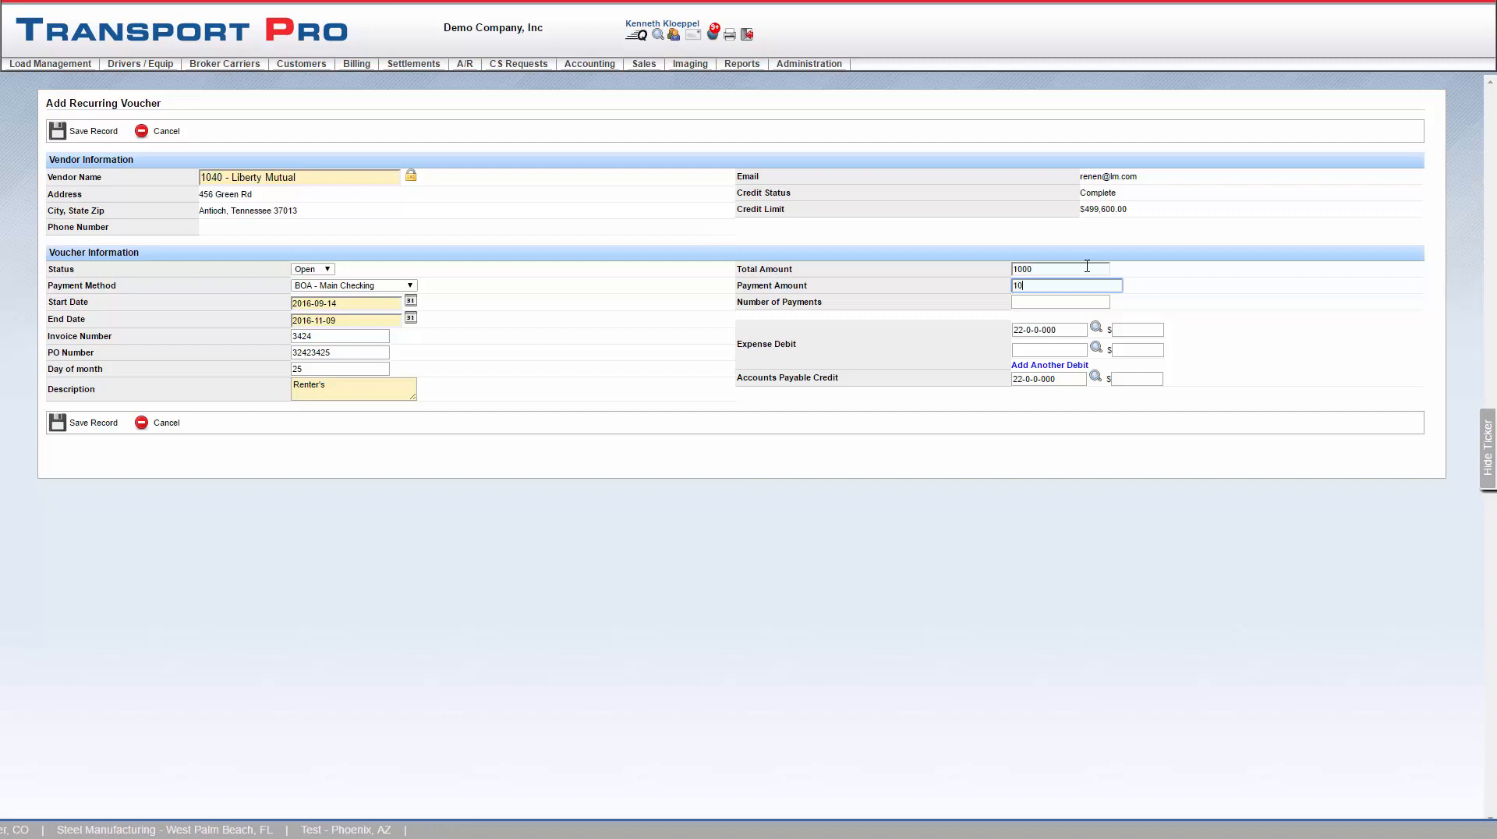
pyautogui.press('Tab')
pyautogui.write('10')
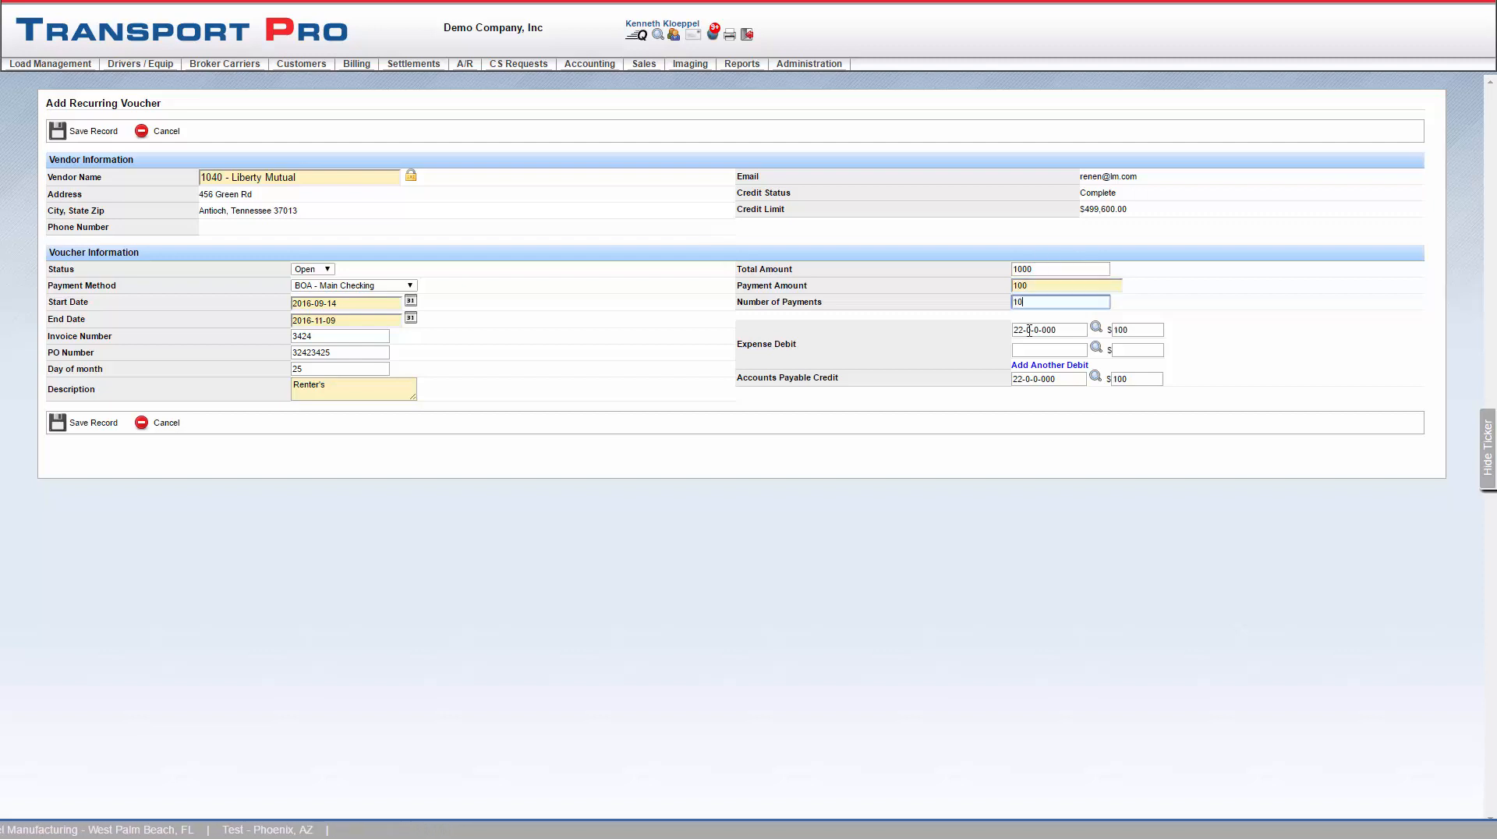
pyautogui.click(1031, 422)
pyautogui.click(93, 134)
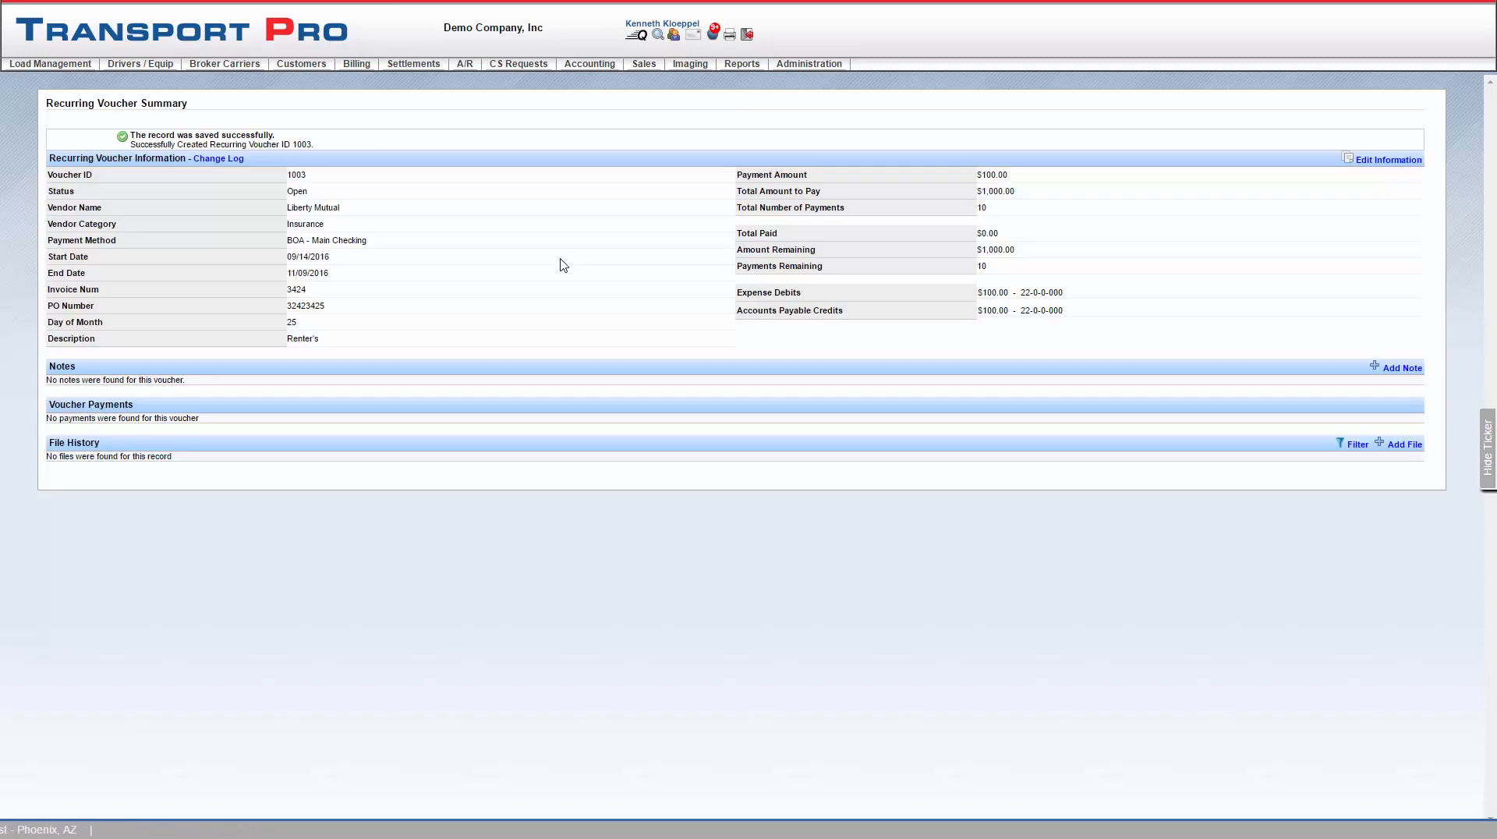
pyautogui.moveTo(610, 69)
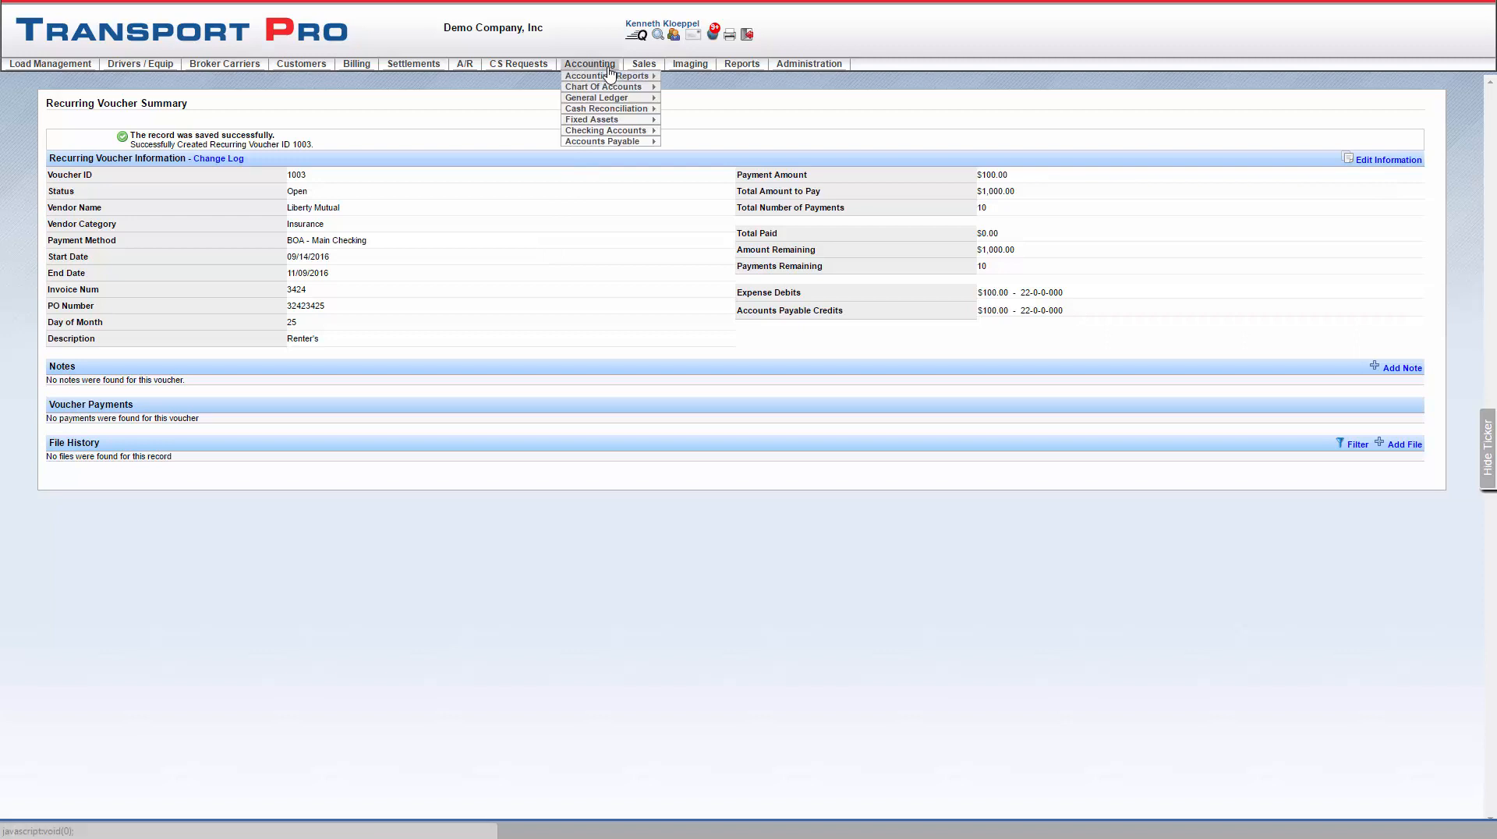
pyautogui.moveTo(623, 141)
pyautogui.moveTo(732, 178)
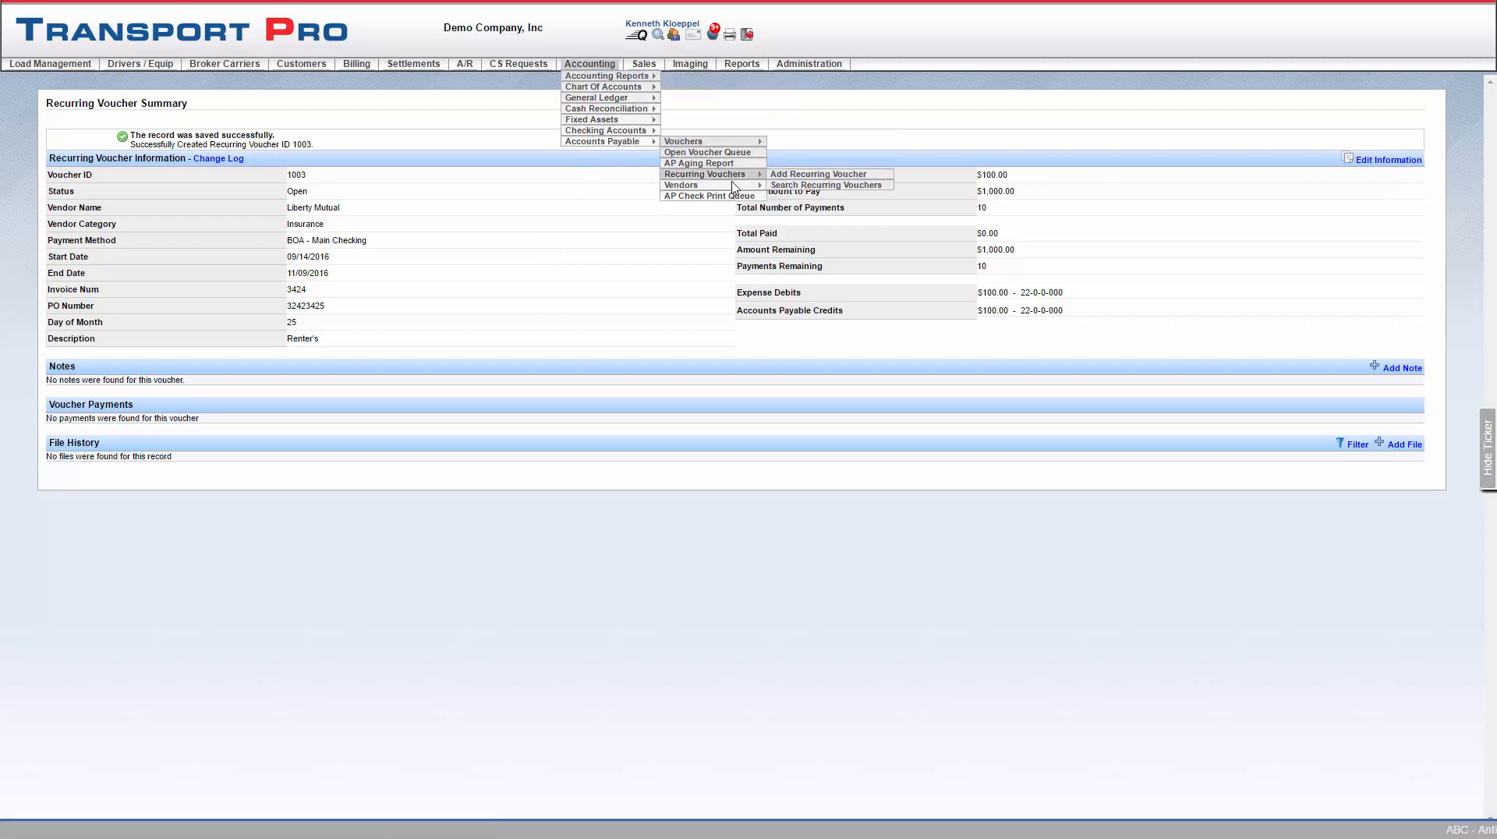
pyautogui.click(783, 196)
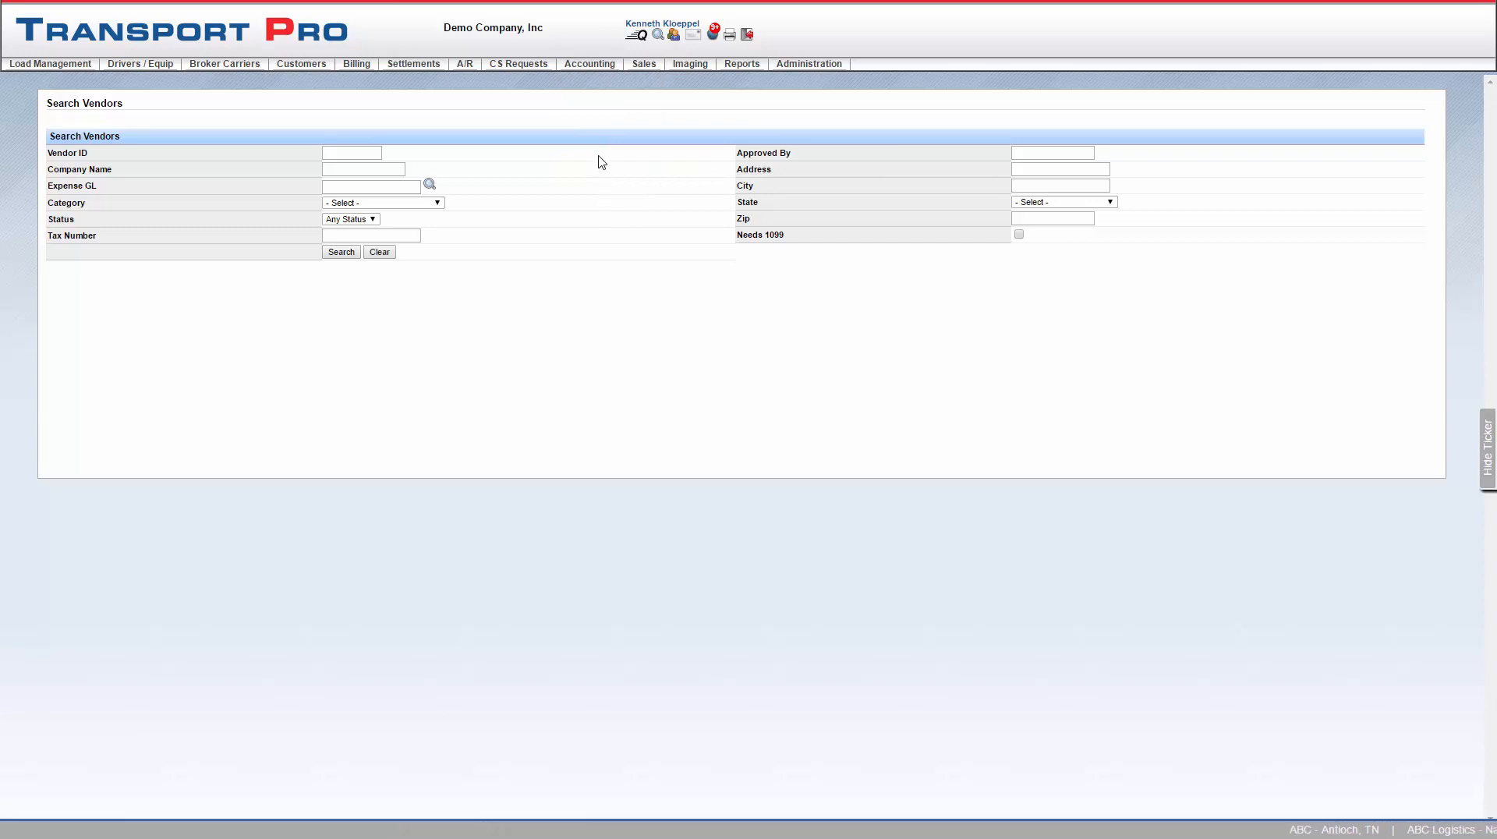
pyautogui.moveTo(591, 67)
pyautogui.moveTo(625, 142)
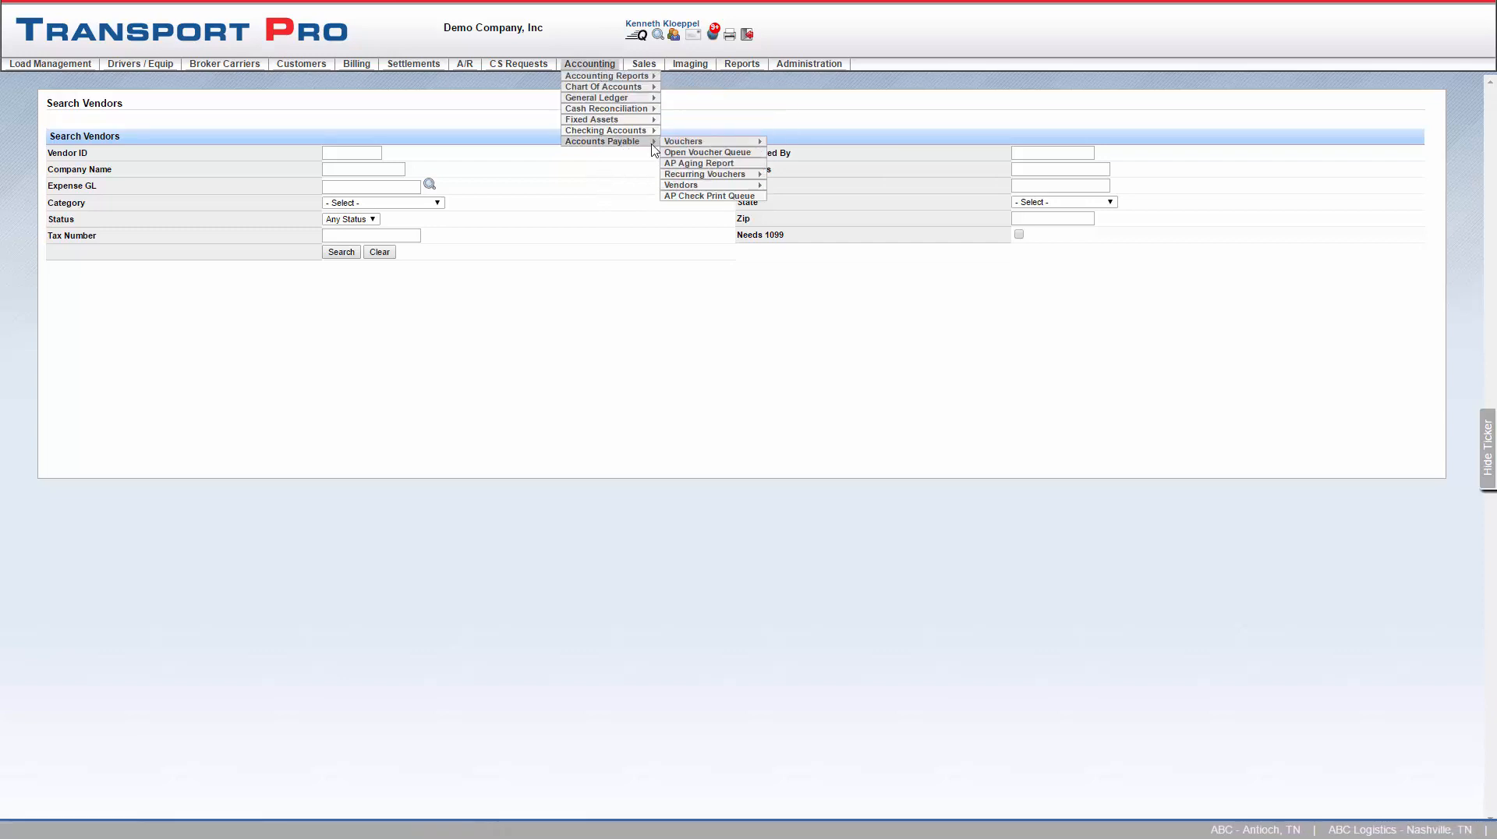
pyautogui.moveTo(679, 143)
pyautogui.click(807, 164)
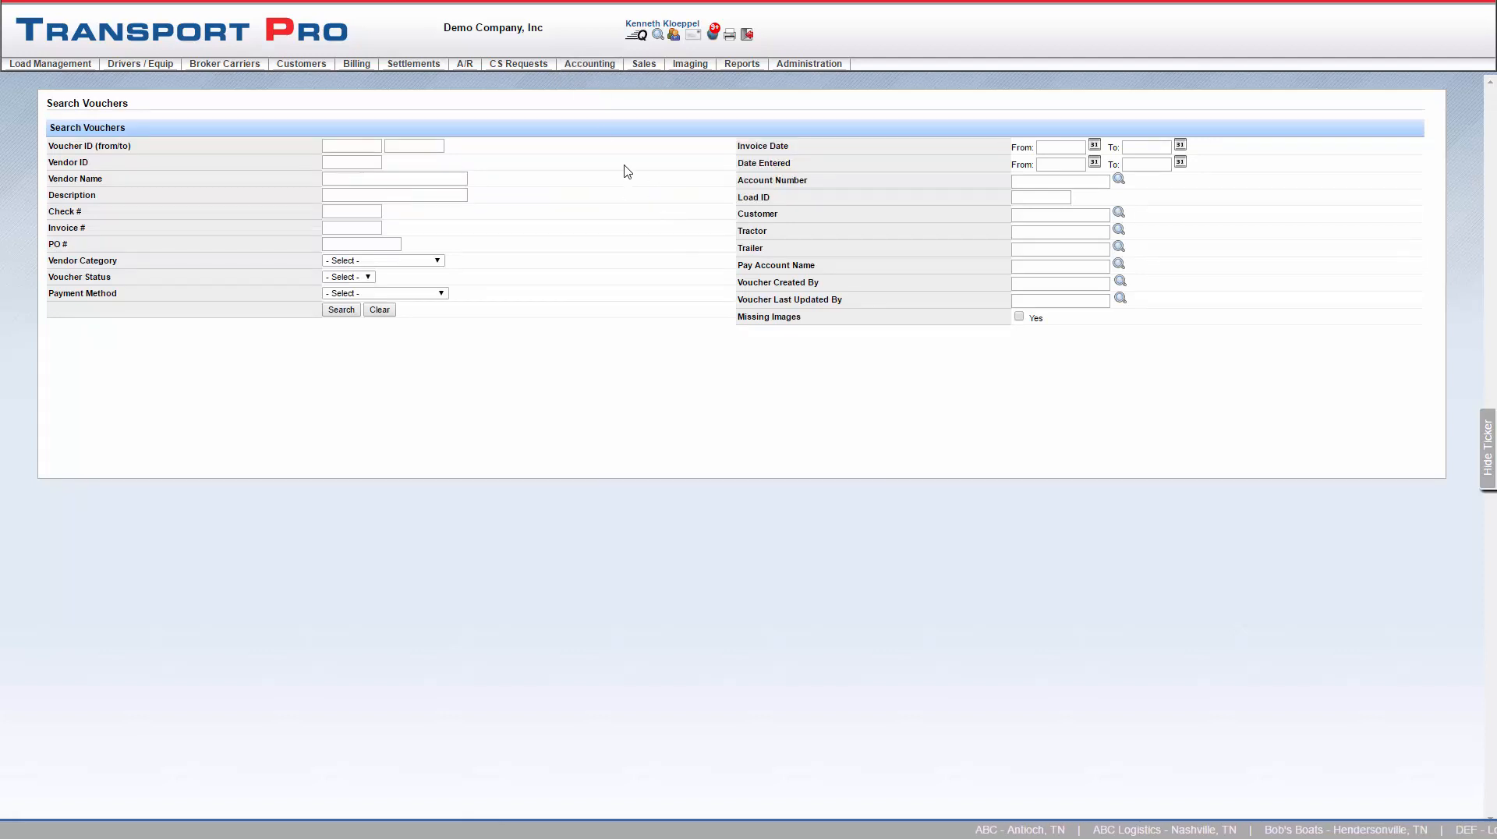
# - Search all recurring vouchers and open GDGA's recurring voucher 1000
pyautogui.moveTo(597, 65)
pyautogui.moveTo(640, 143)
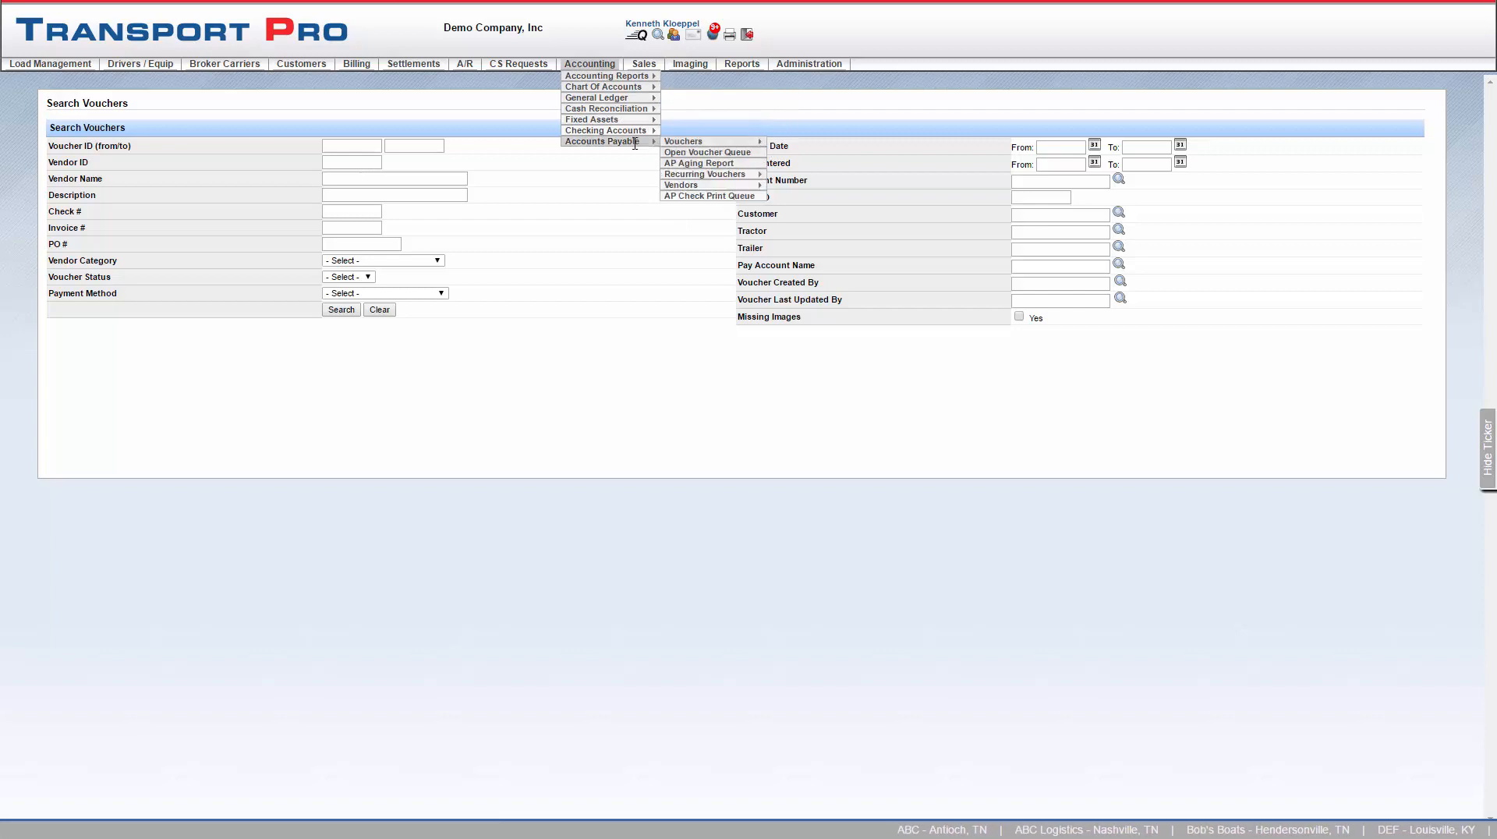
pyautogui.moveTo(733, 173)
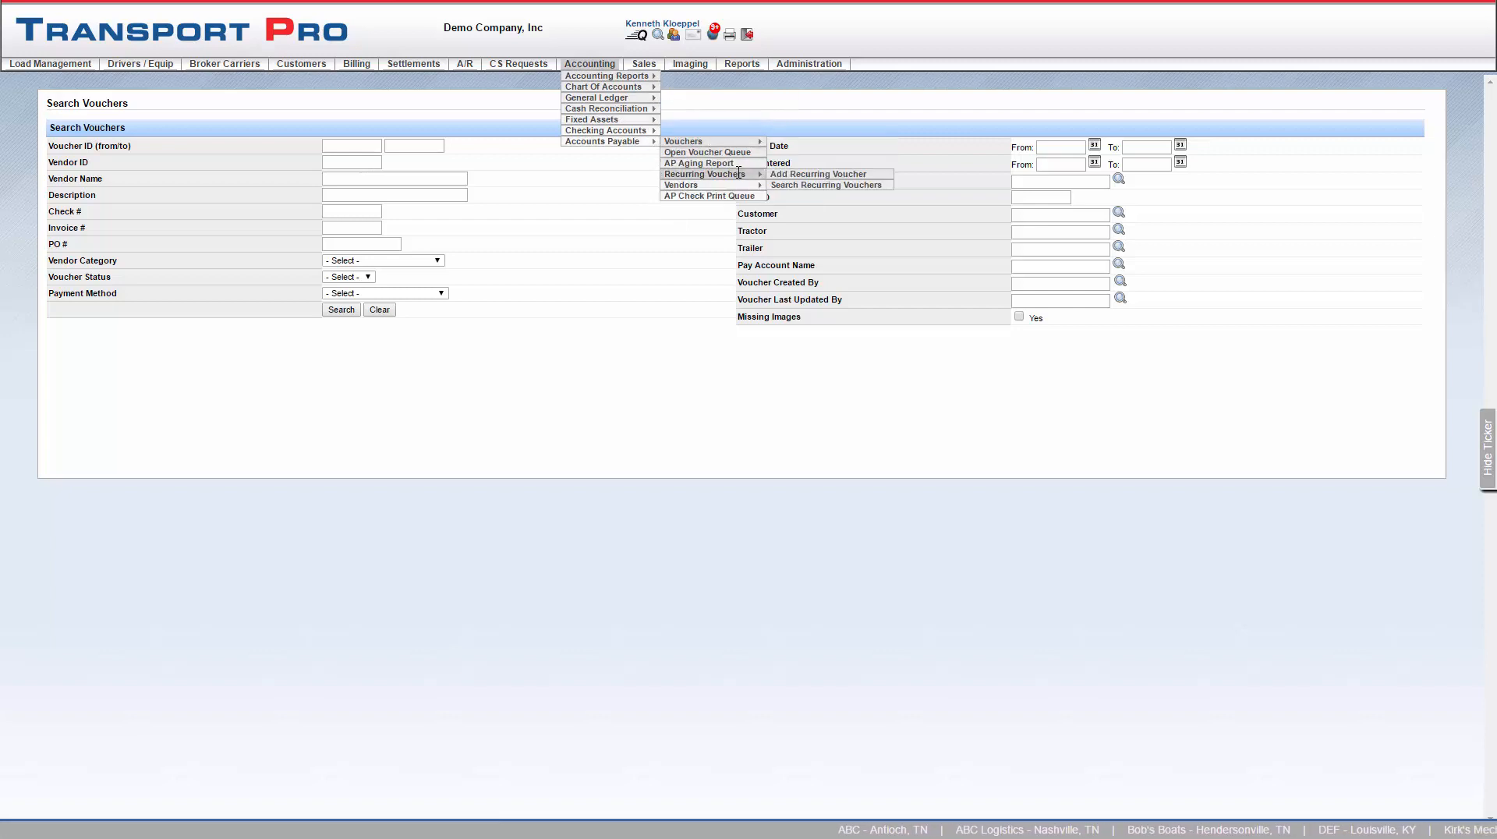
pyautogui.click(786, 187)
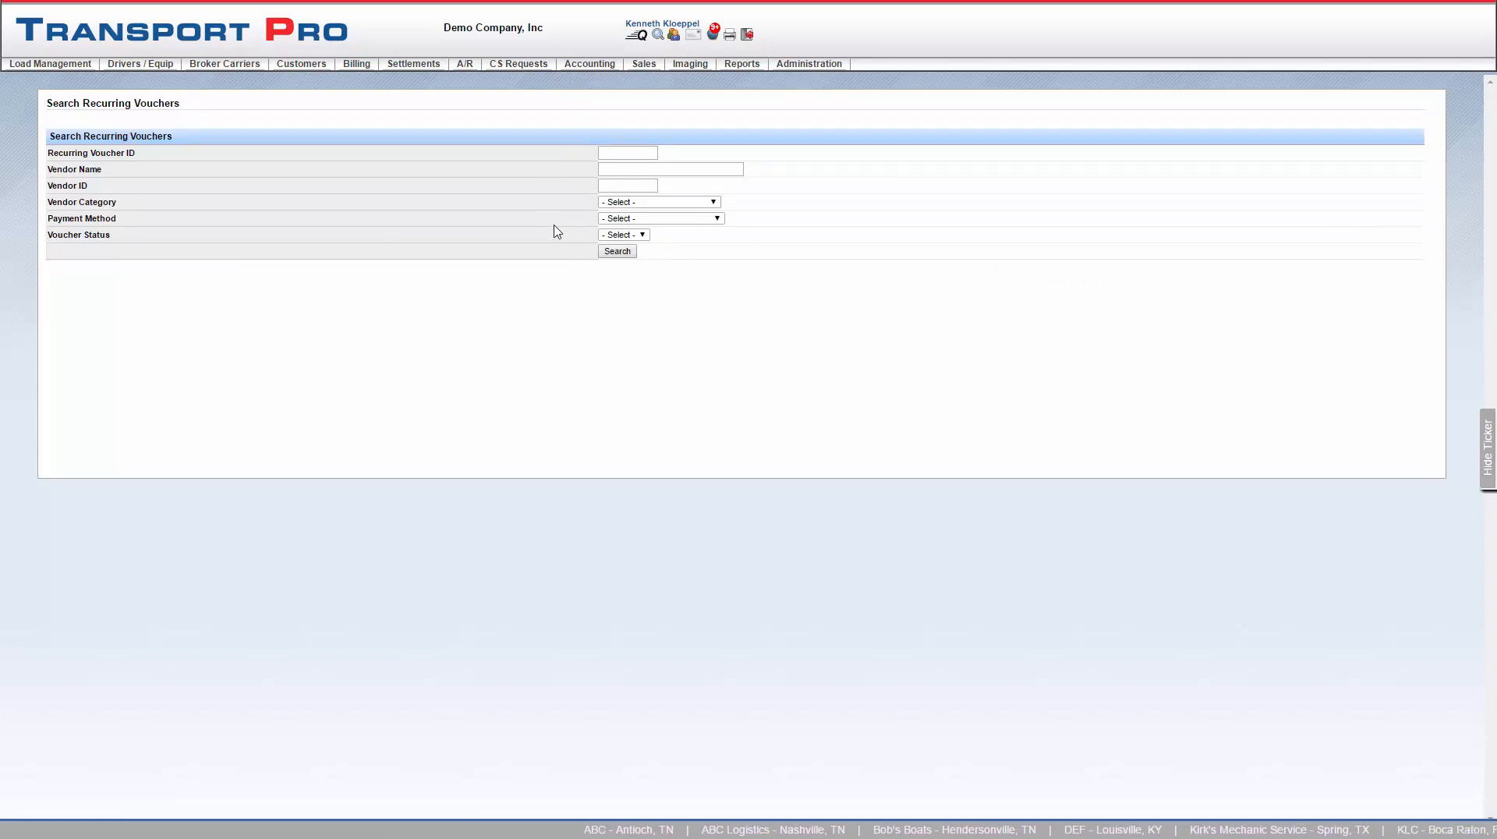
pyautogui.click(617, 252)
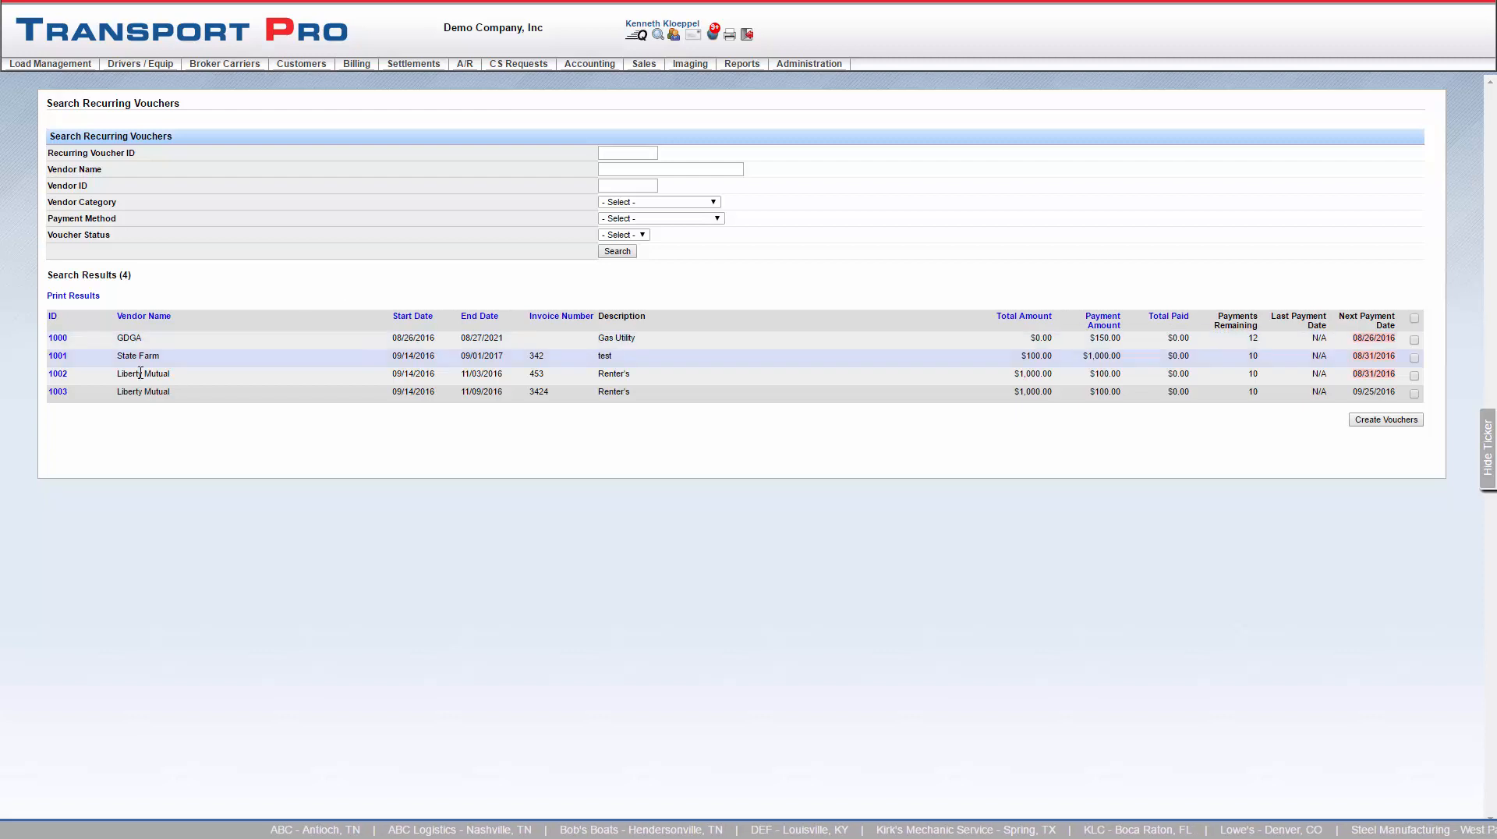
pyautogui.click(56, 340)
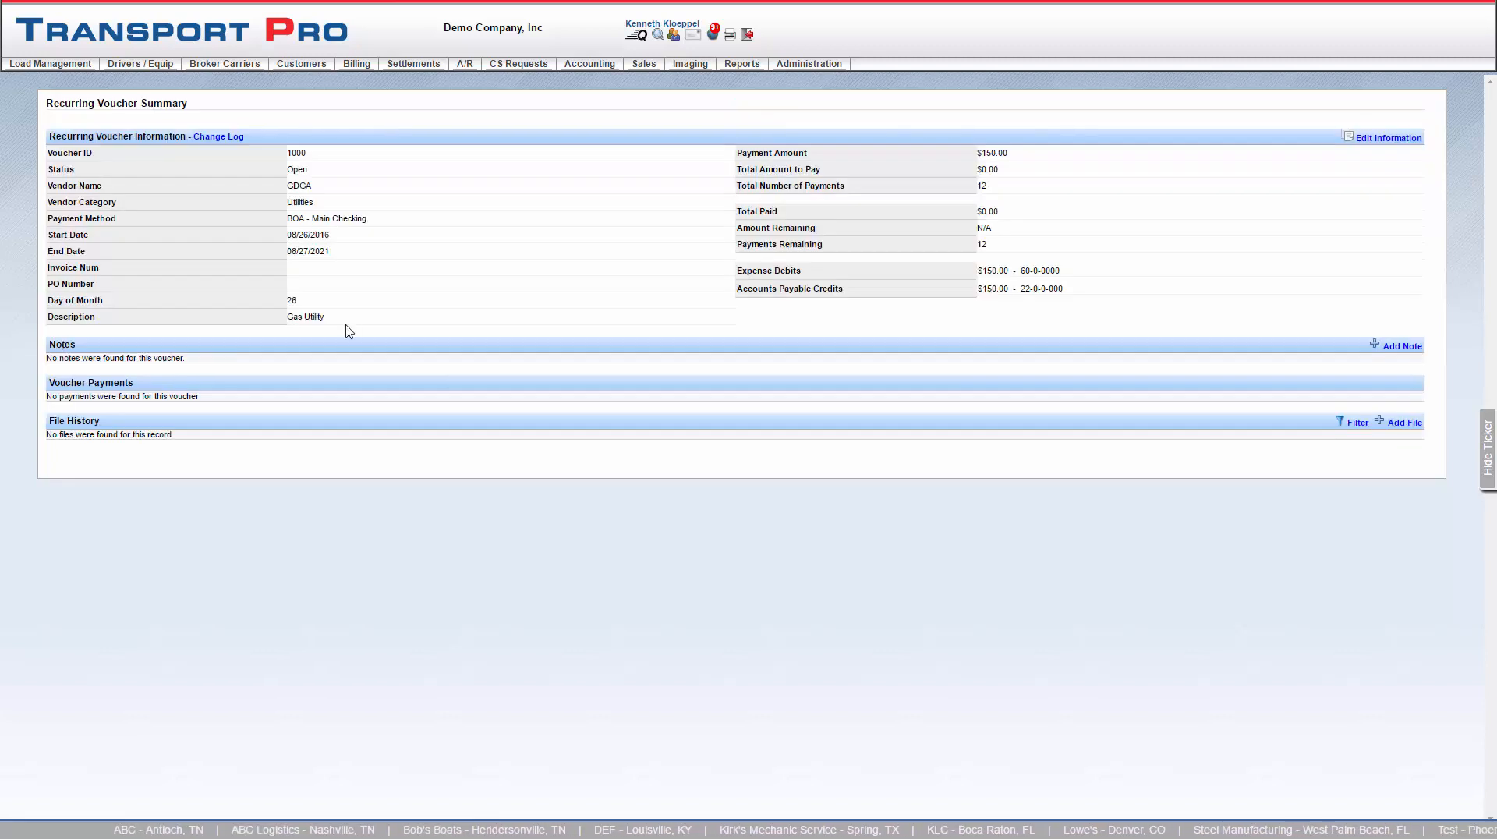